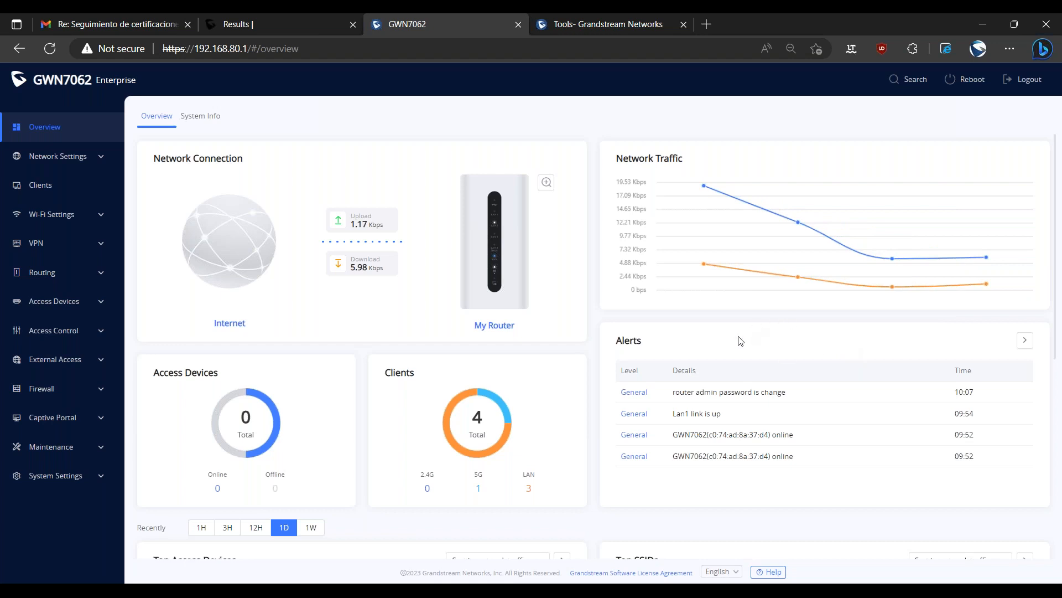
# Enlarge the router interface and open the VPN server settings.
pyautogui.scroll(-2, 608, 398)
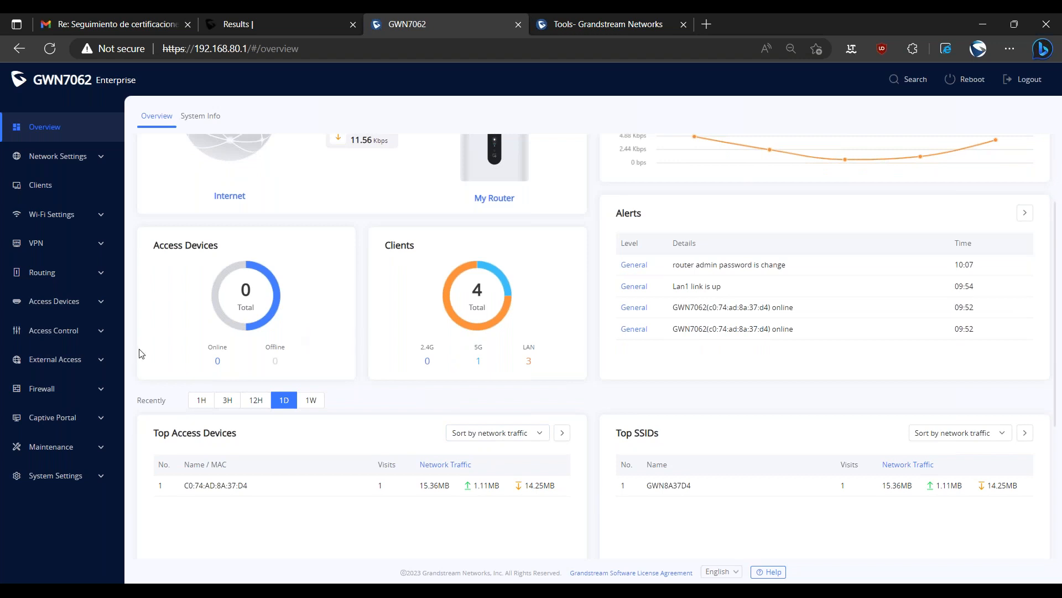
pyautogui.click(54, 248)
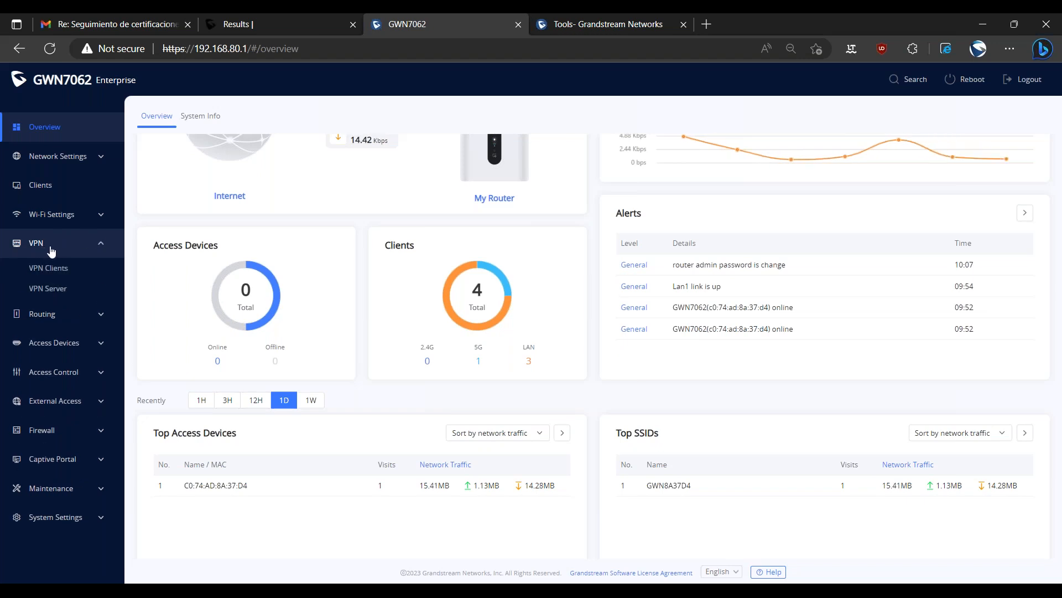
pyautogui.hotkey('ctrl', '+')
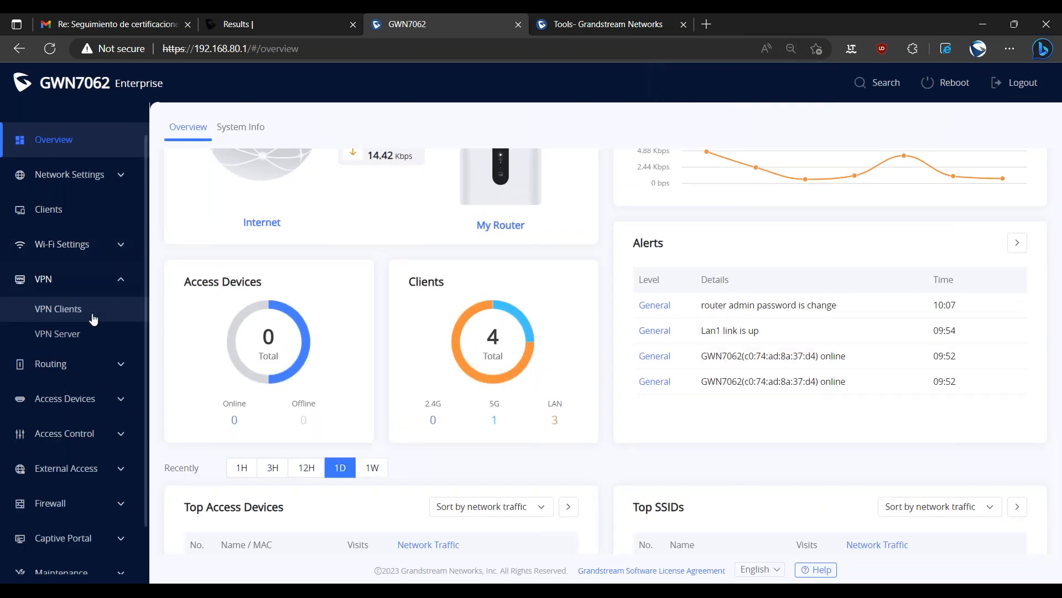
pyautogui.hotkey('ctrl', '+')
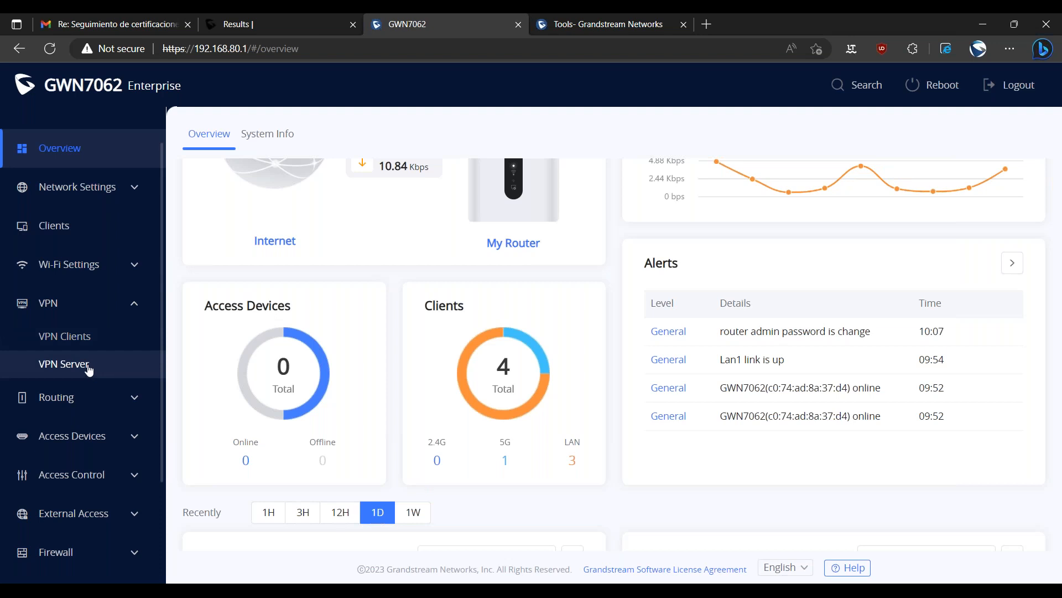
pyautogui.click(88, 370)
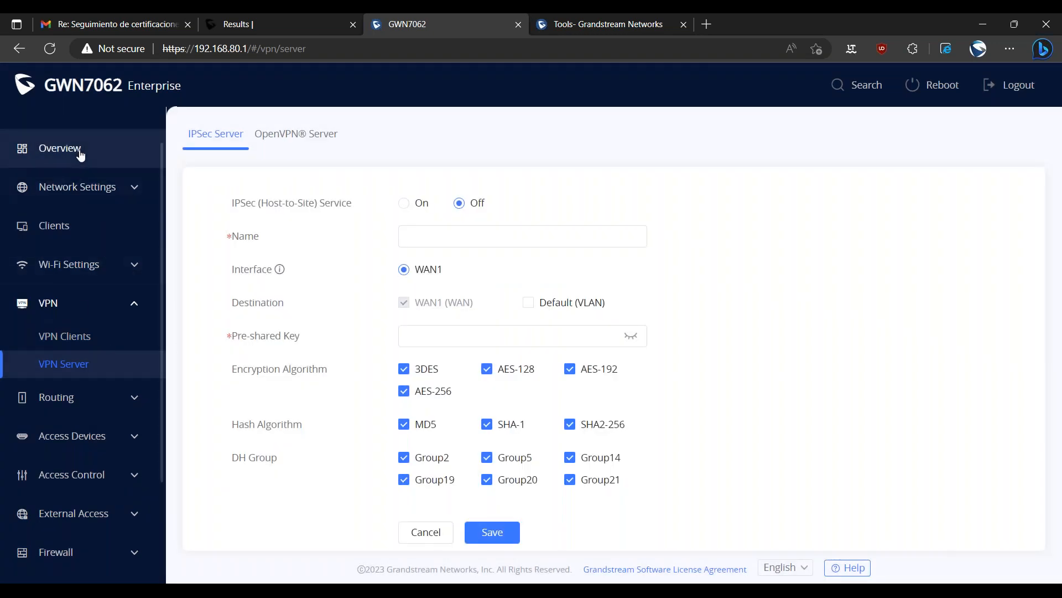
# Check the WAN IPv4 address in the router's system information.
pyautogui.click(77, 157)
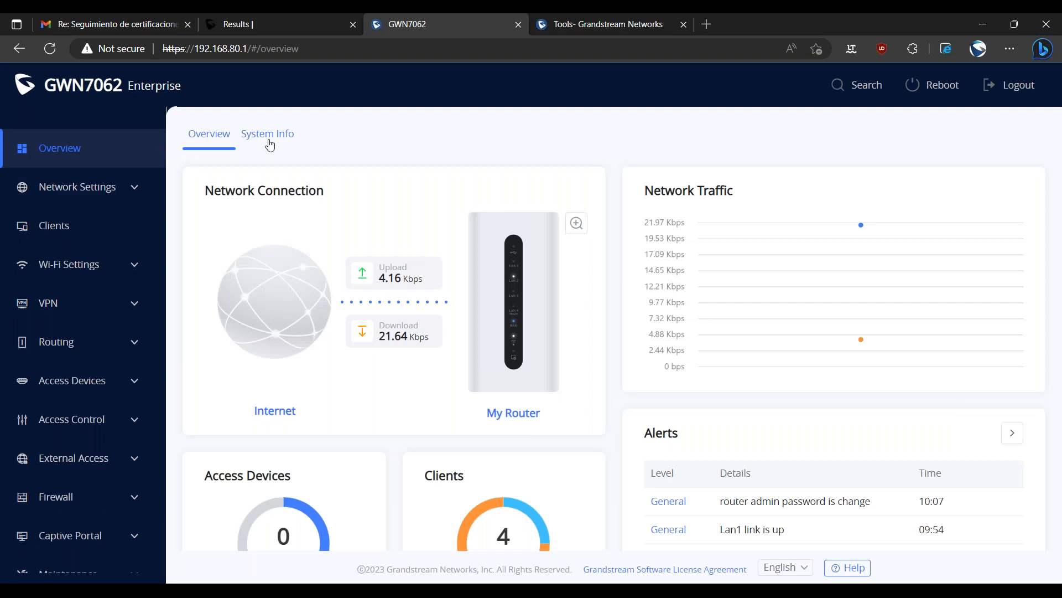
pyautogui.click(270, 145)
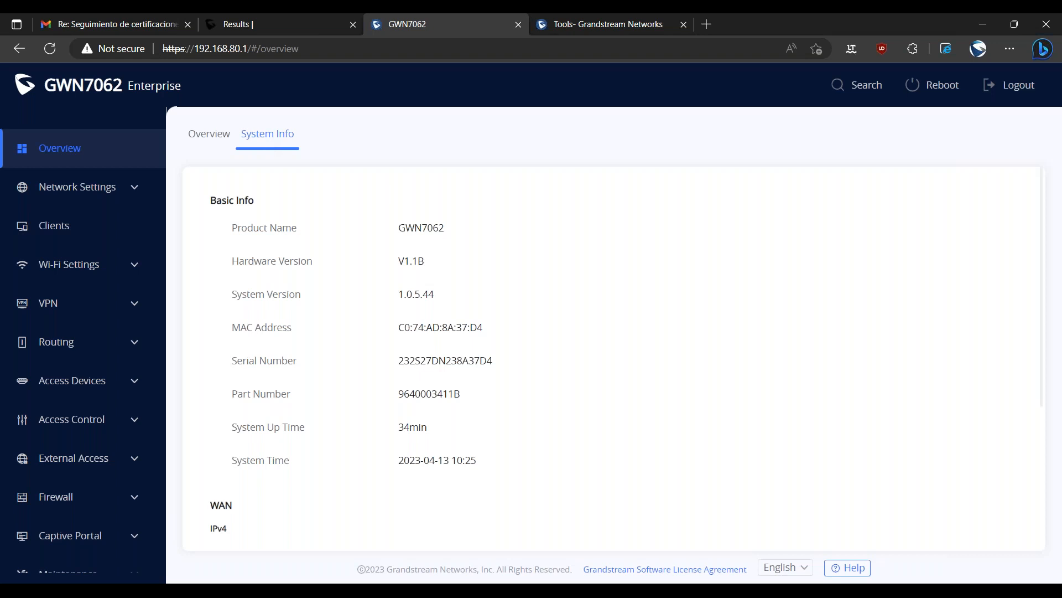
pyautogui.scroll(-1, 476, 349)
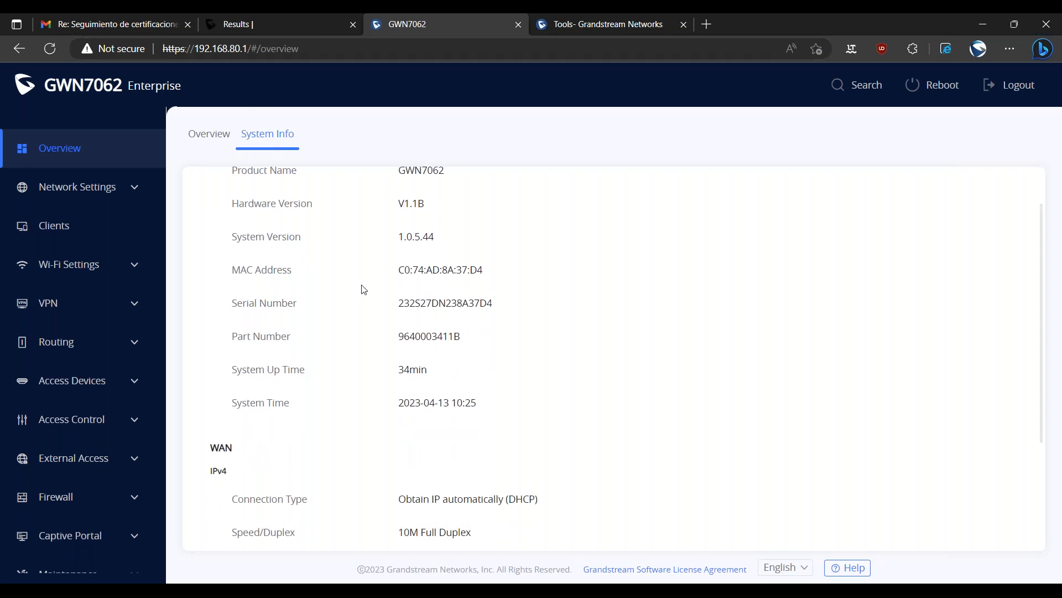
pyautogui.scroll(-3, 387, 346)
pyautogui.moveTo(399, 397); pyautogui.dragTo(467, 403)
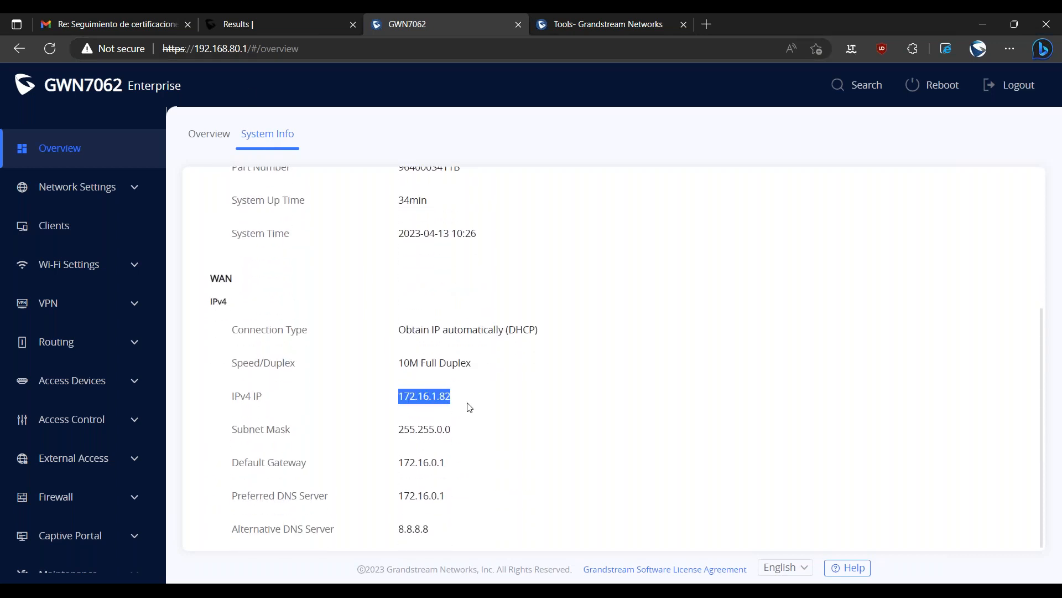
pyautogui.moveTo(398, 396); pyautogui.dragTo(442, 396)
pyautogui.click(456, 404)
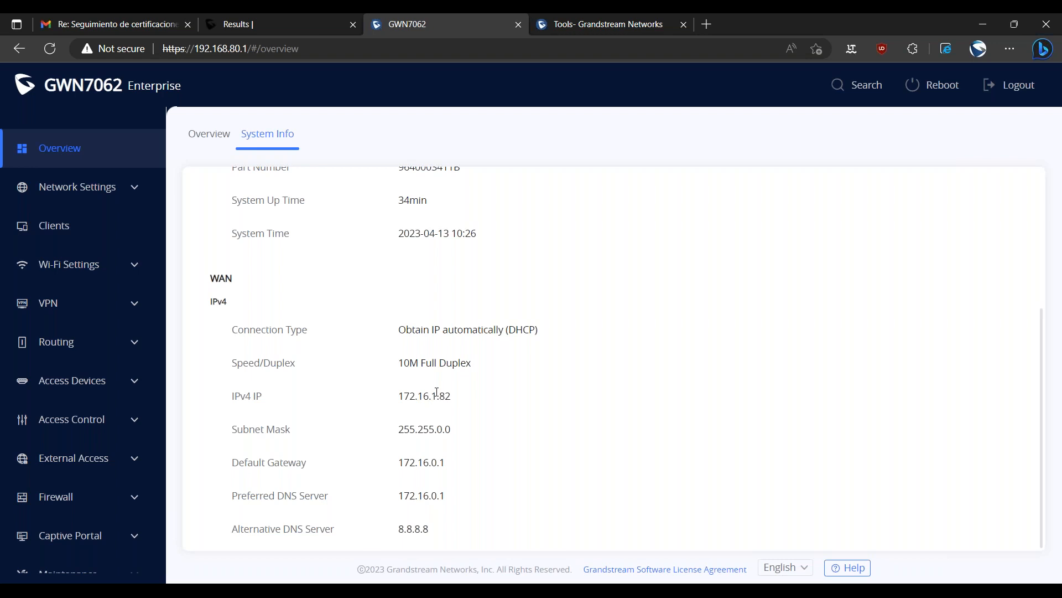
pyautogui.moveTo(451, 396); pyautogui.dragTo(399, 397)
pyautogui.click(437, 419)
pyautogui.scroll(1, 335, 279)
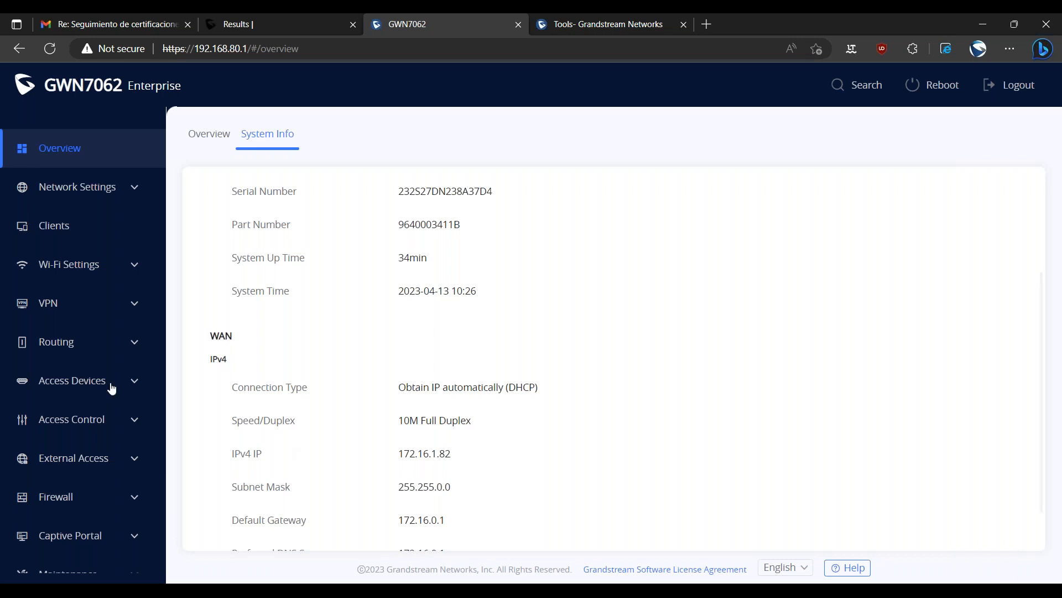
# Open the OpenVPN server configuration and review all of its fields, from the service switch to the peer IP option.
pyautogui.click(57, 303)
pyautogui.click(81, 366)
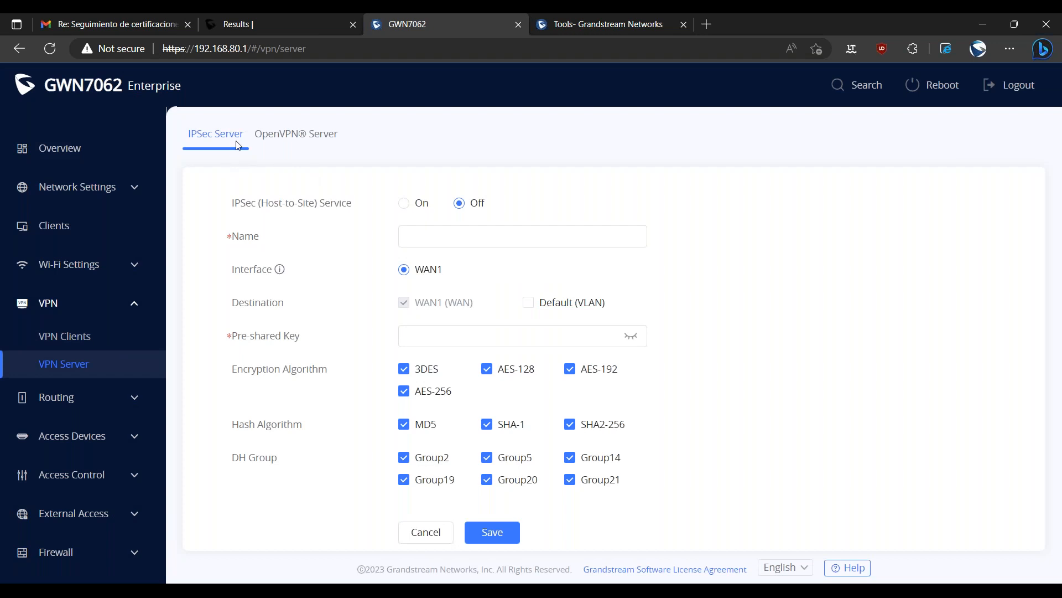
pyautogui.click(292, 143)
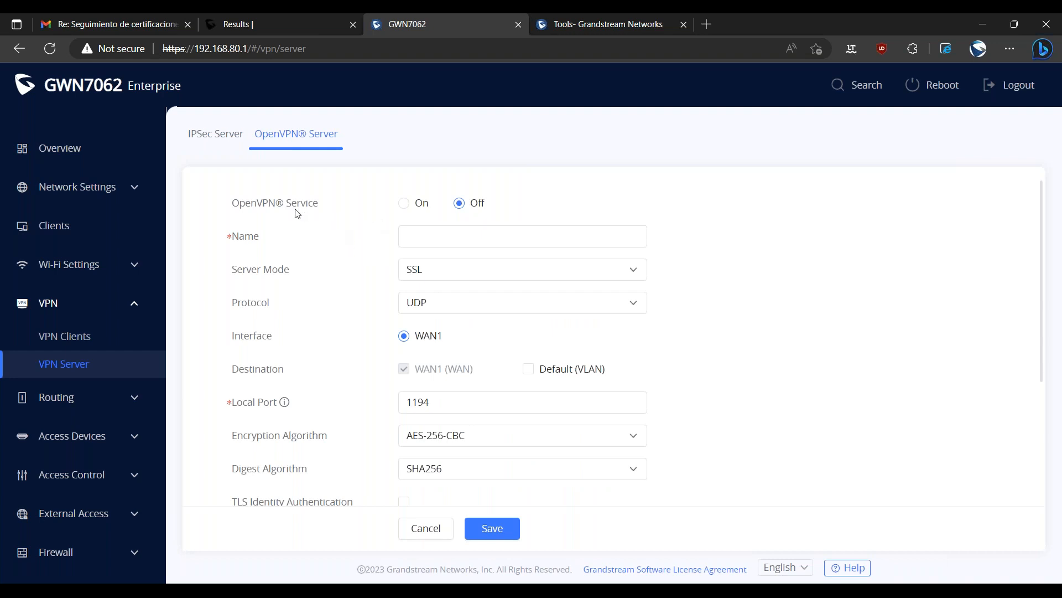
pyautogui.scroll(-1, 368, 279)
pyautogui.scroll(-5, 369, 284)
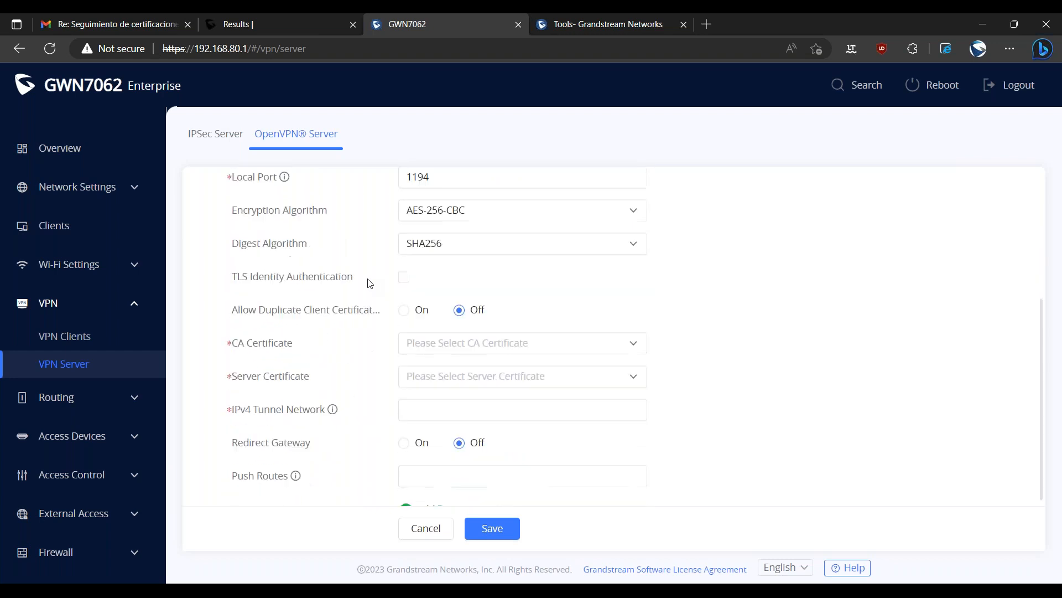
pyautogui.scroll(6, 365, 299)
pyautogui.scroll(-5, 366, 332)
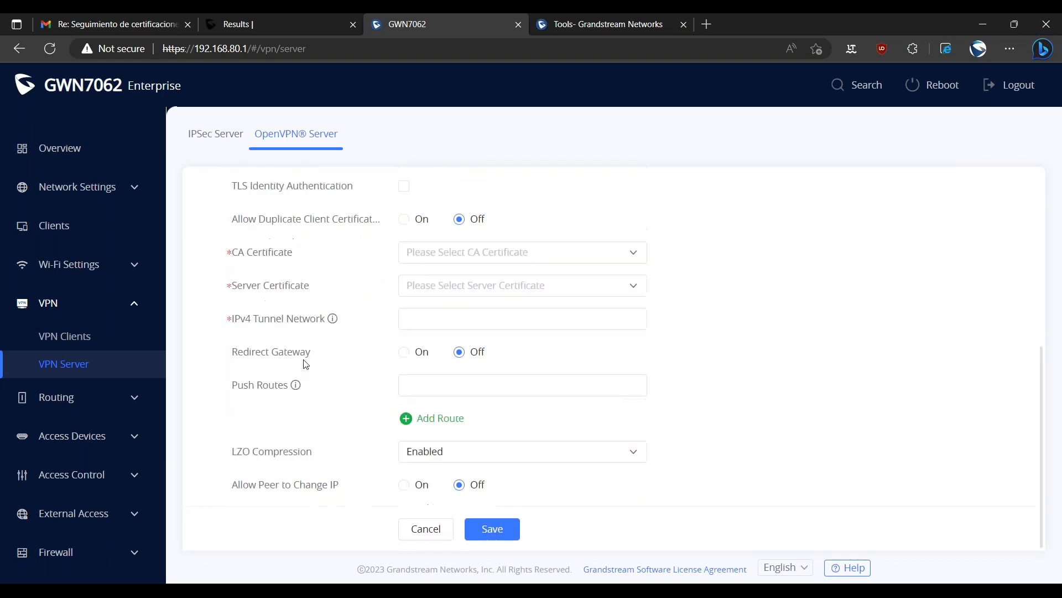
pyautogui.scroll(5, 320, 296)
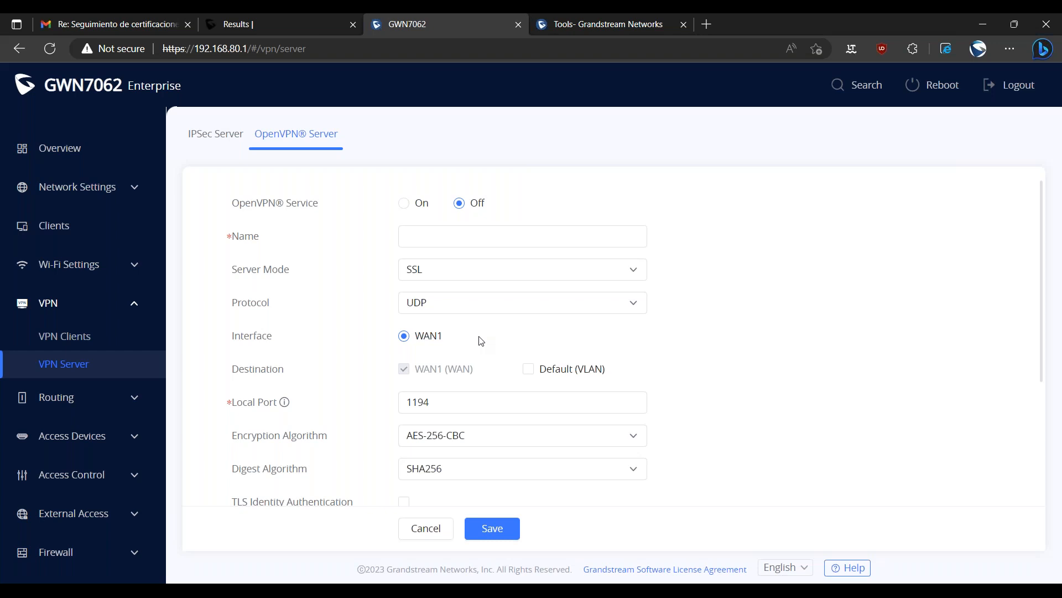
# Enable the OpenVPN service, name it OpenVPN, and set the server mode to SSL + User Authentication.
pyautogui.click(640, 233)
pyautogui.click(424, 273)
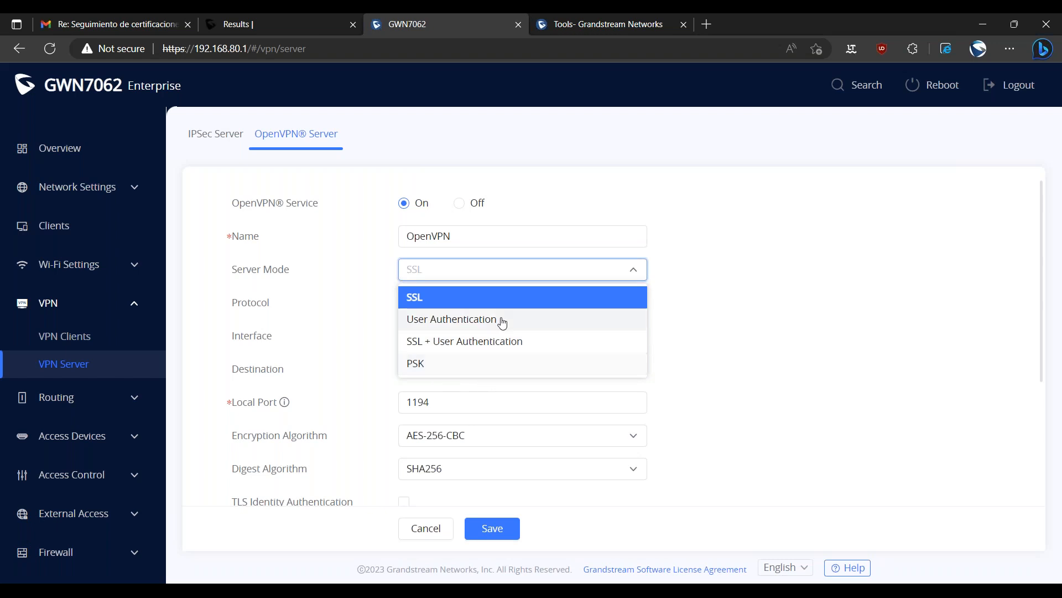
pyautogui.click(482, 344)
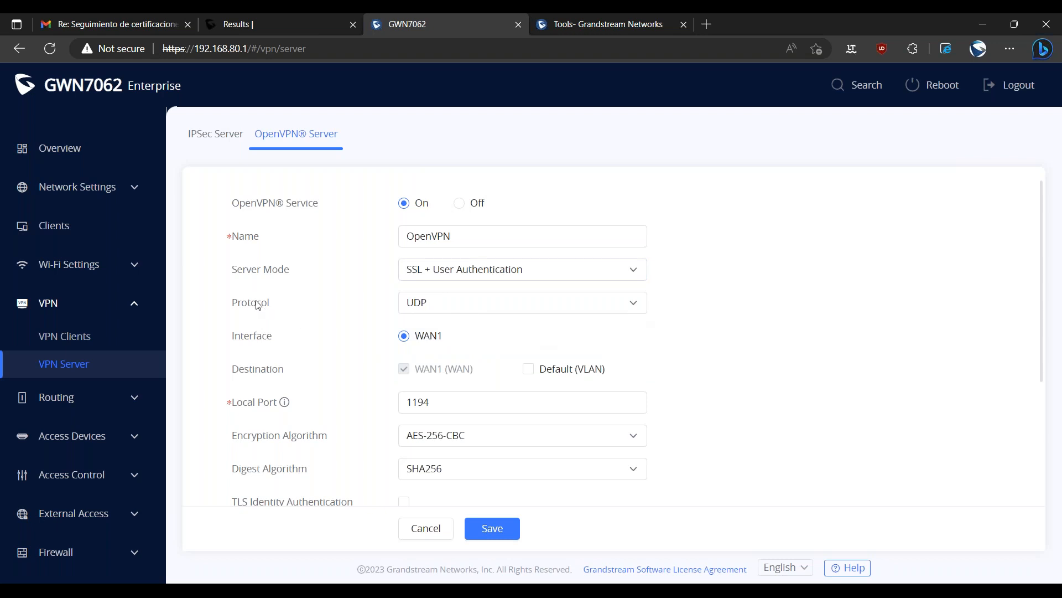
# Choose UDP as the OpenVPN server's protocol and WAN1 as its interface.
pyautogui.click(433, 305)
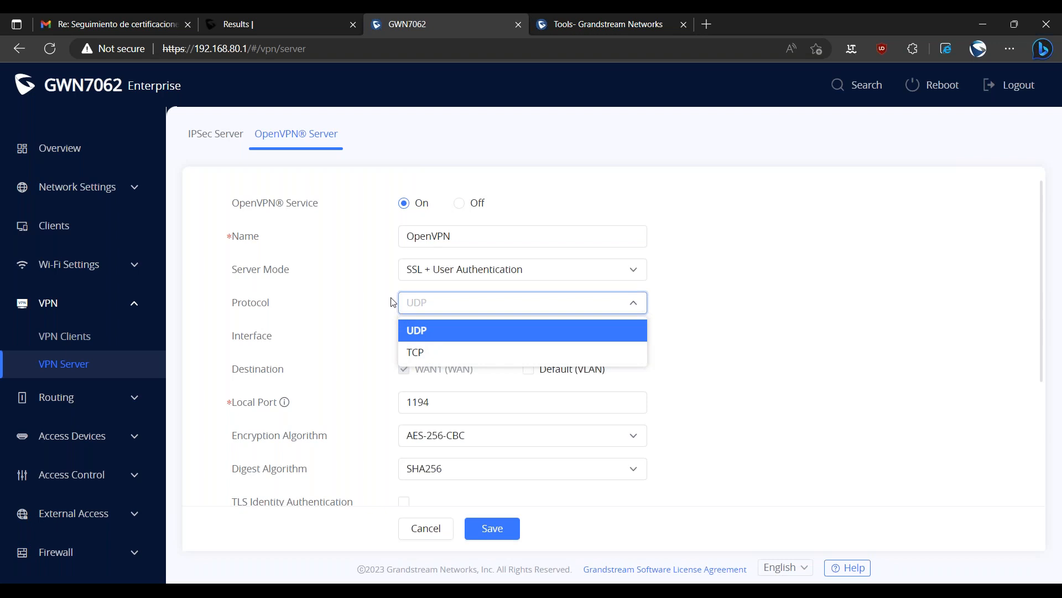
pyautogui.click(417, 308)
pyautogui.click(424, 336)
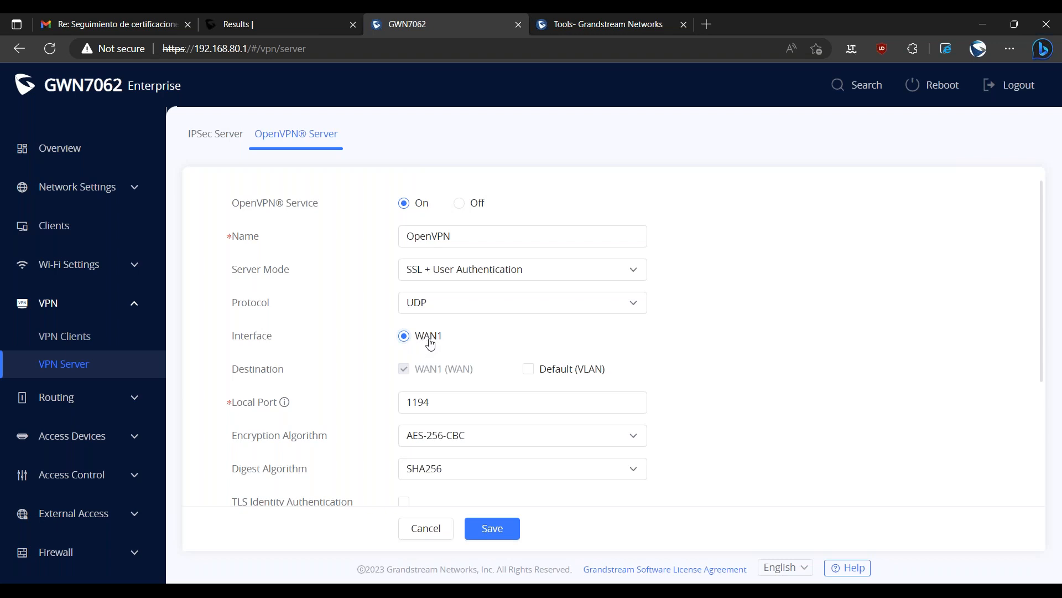
# Add the Default VLAN to the OpenVPN server's destinations.
pyautogui.moveTo(231, 371); pyautogui.dragTo(284, 375)
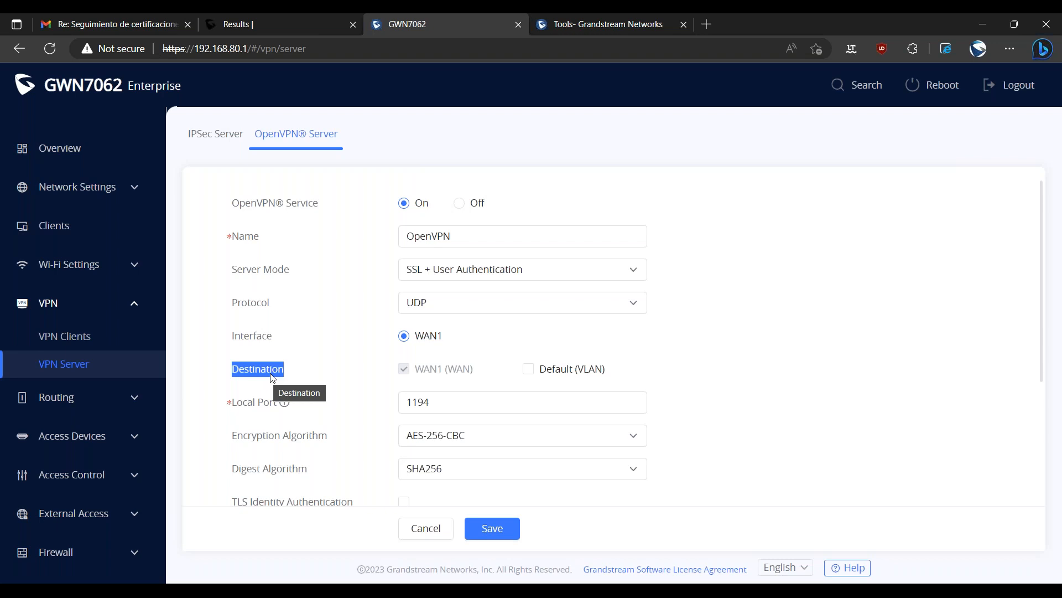
pyautogui.moveTo(271, 378); pyautogui.dragTo(589, 382)
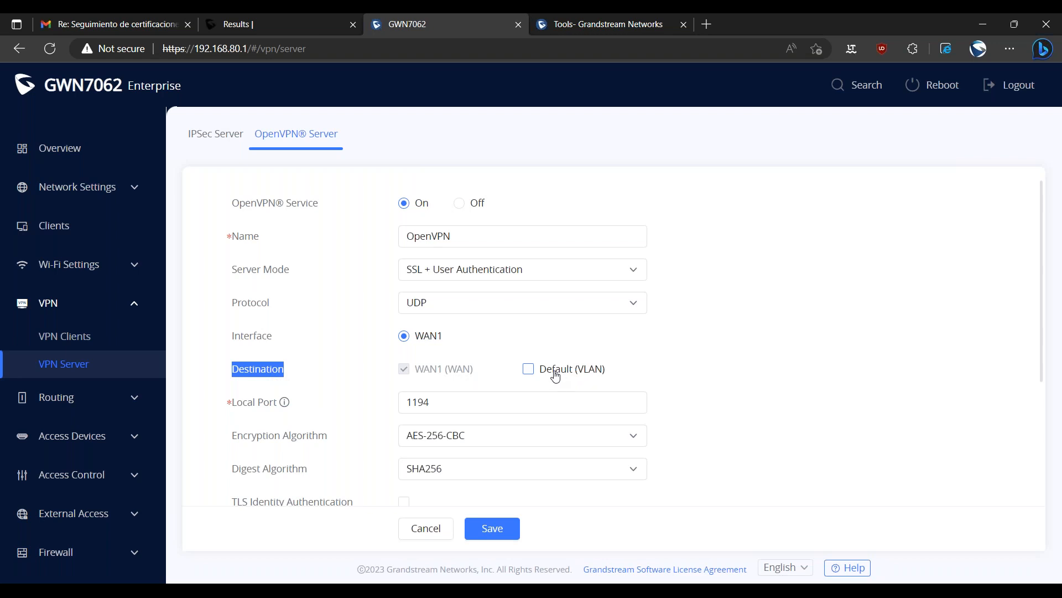
pyautogui.click(529, 369)
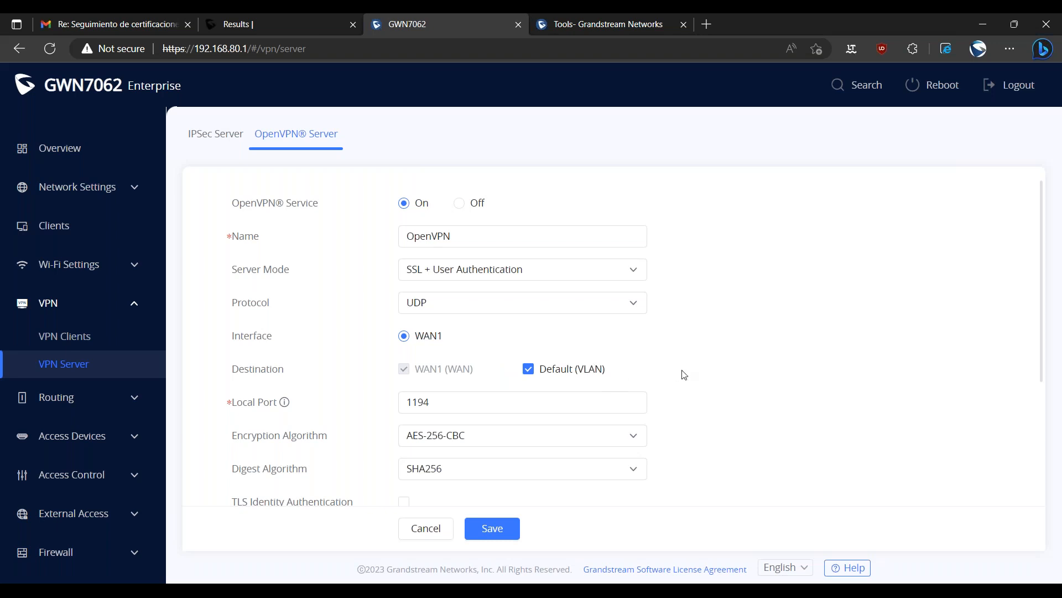
# Review the local port set for the OpenVPN server.
pyautogui.scroll(-1, 365, 398)
pyautogui.click(415, 346)
pyautogui.moveTo(420, 348); pyautogui.dragTo(444, 349)
pyautogui.click(445, 350)
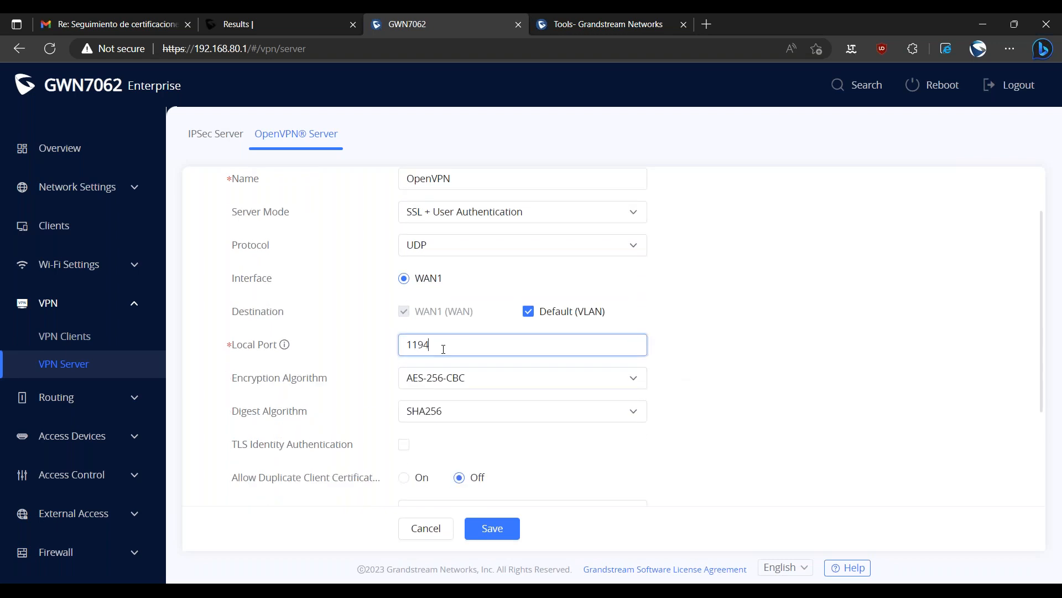
pyautogui.doubleClick(439, 348)
pyautogui.click(439, 347)
pyautogui.doubleClick(419, 344)
pyautogui.click(394, 366)
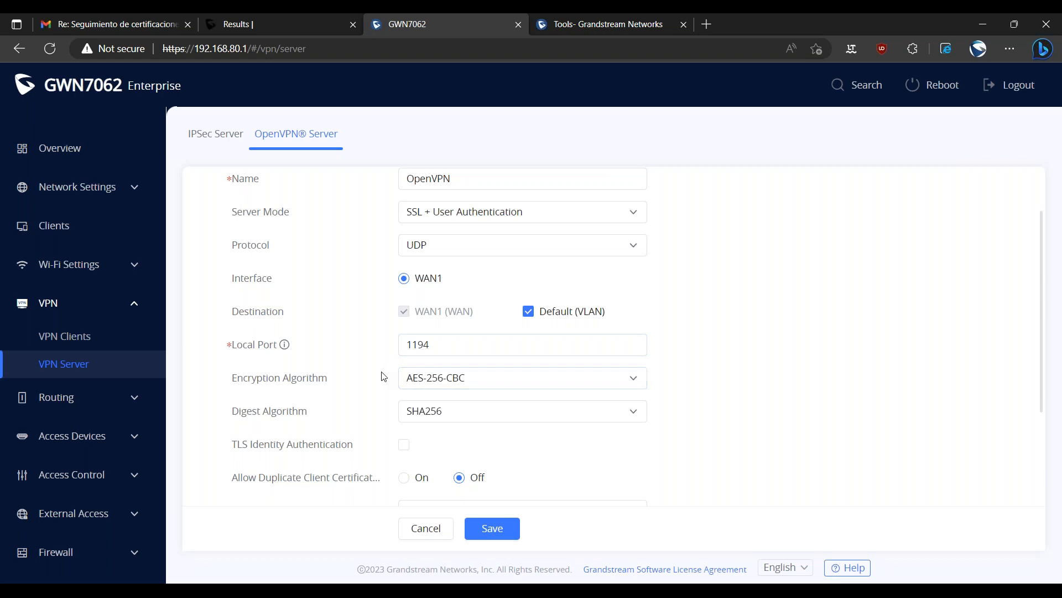
# Look through the encryption algorithms available for the OpenVPN server.
pyautogui.scroll(-1, 384, 377)
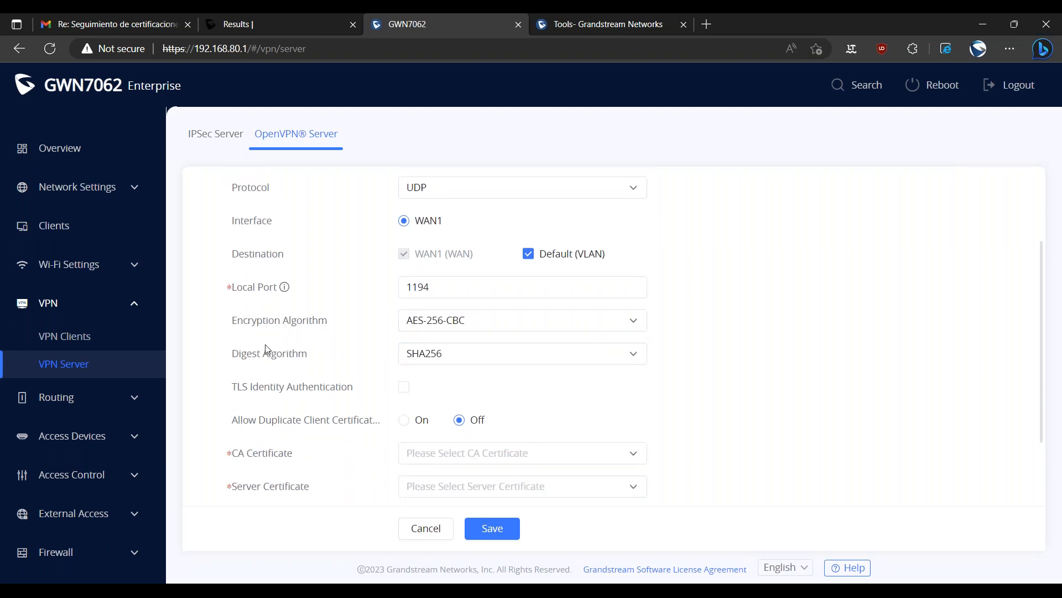
pyautogui.click(435, 326)
pyautogui.scroll(2, 511, 321)
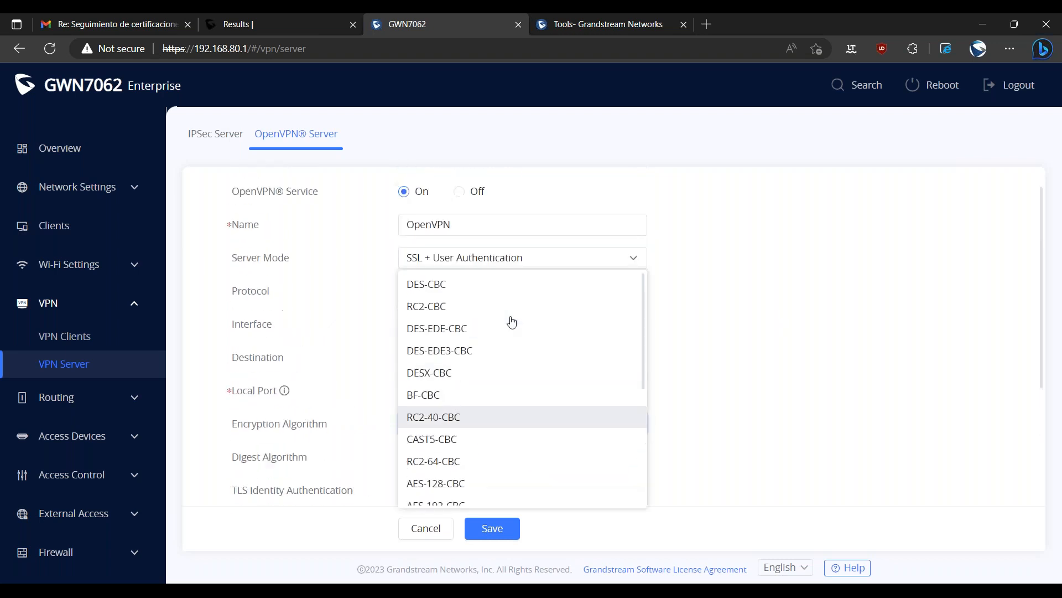
pyautogui.scroll(-1, 581, 431)
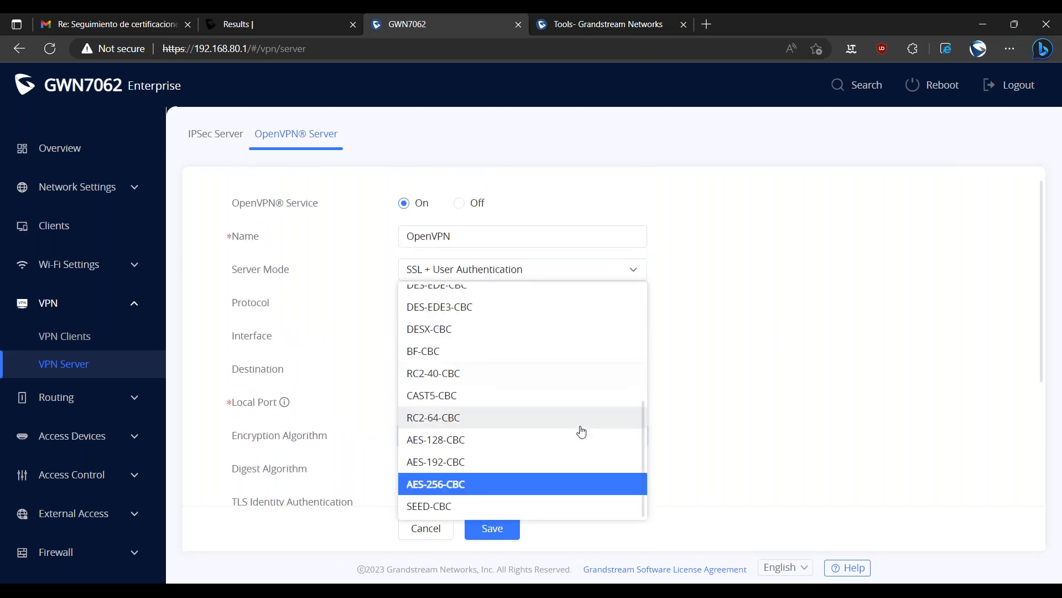
pyautogui.scroll(-1, 581, 431)
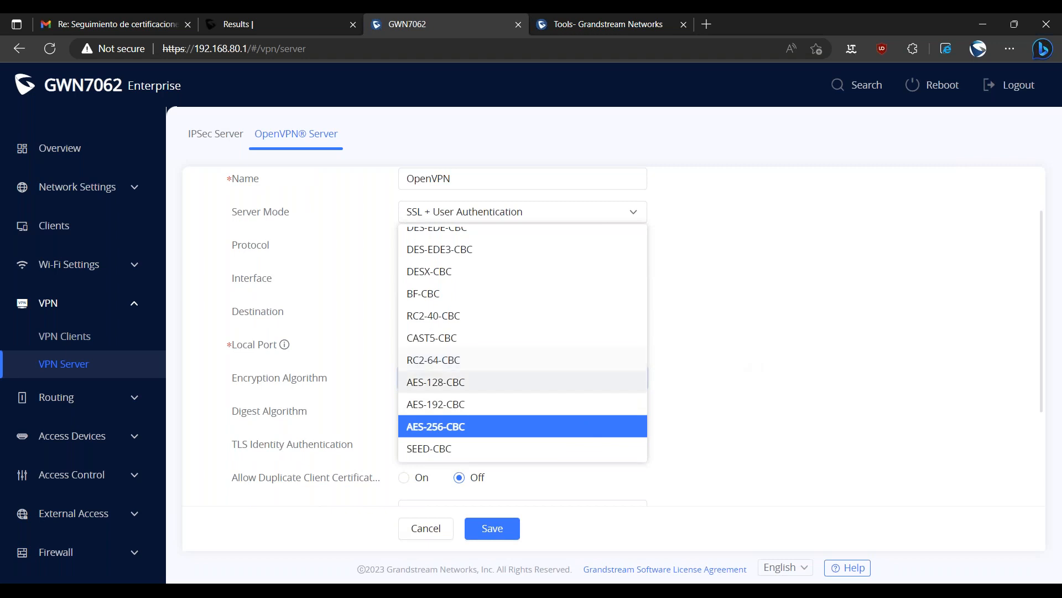
pyautogui.click(320, 384)
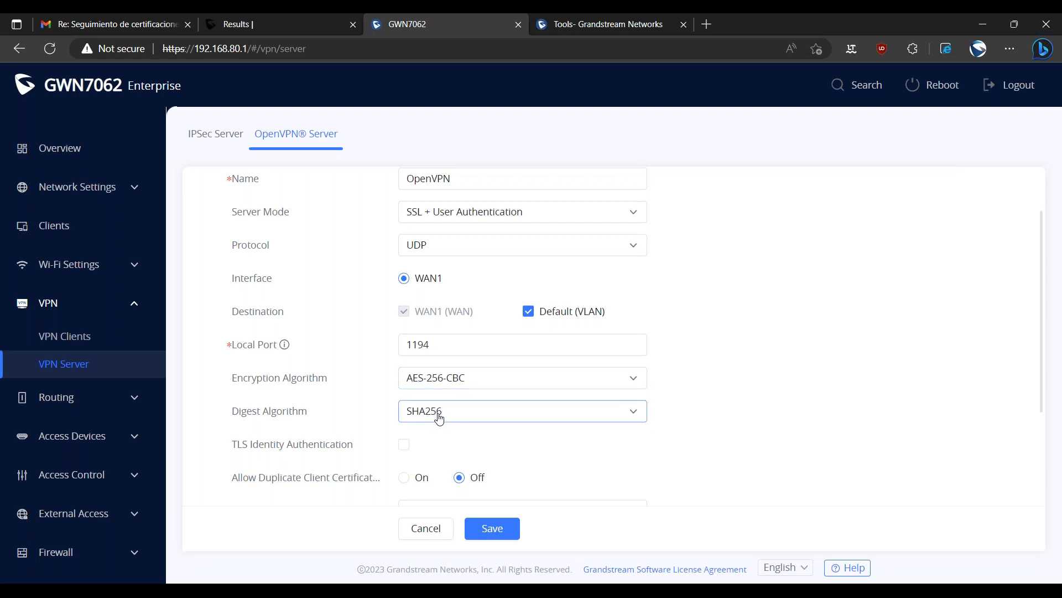
# Turn on TLS identity authentication to inspect its direction and pre-shared key fields, and switch it off again.
pyautogui.scroll(-1, 299, 443)
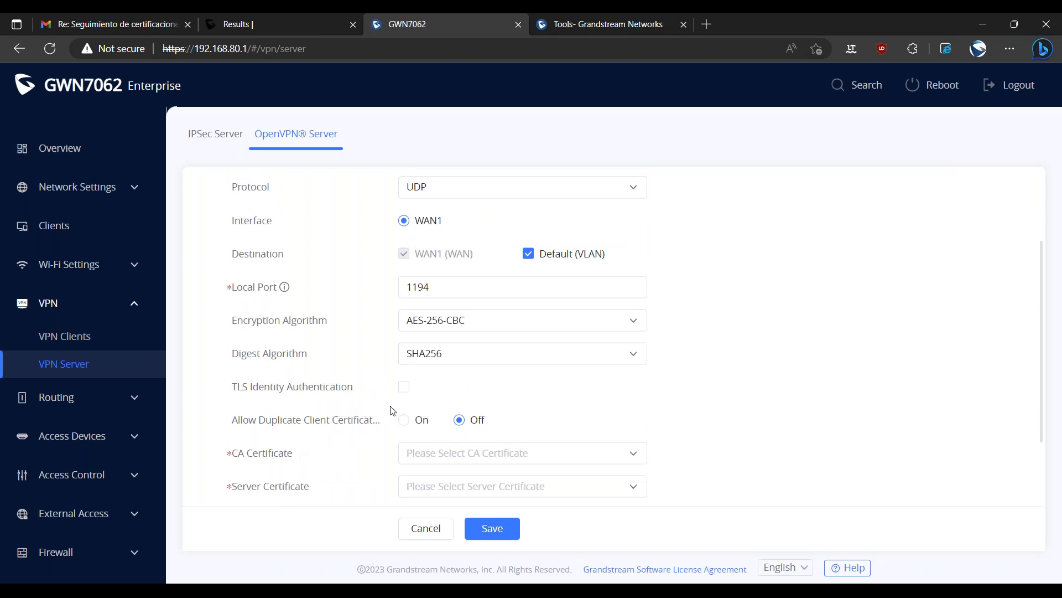
pyautogui.click(405, 390)
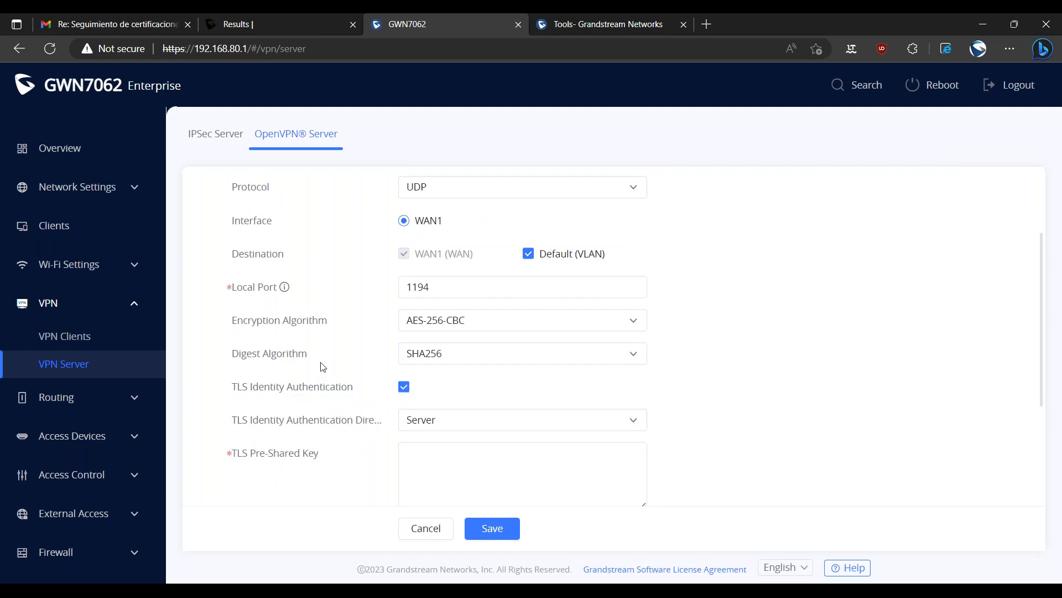
pyautogui.scroll(-2, 328, 427)
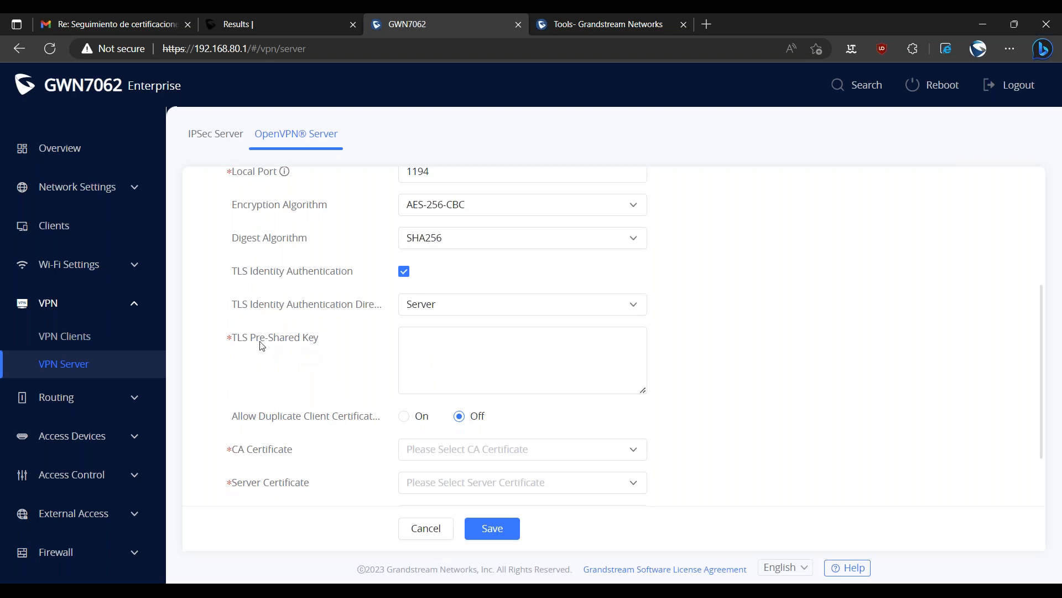
pyautogui.click(429, 364)
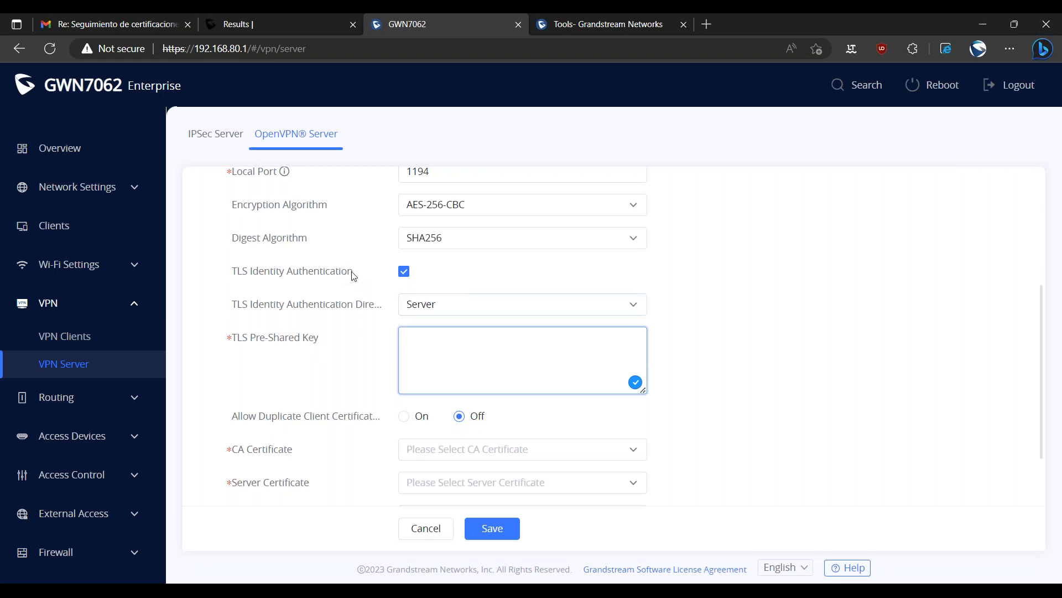
pyautogui.click(405, 272)
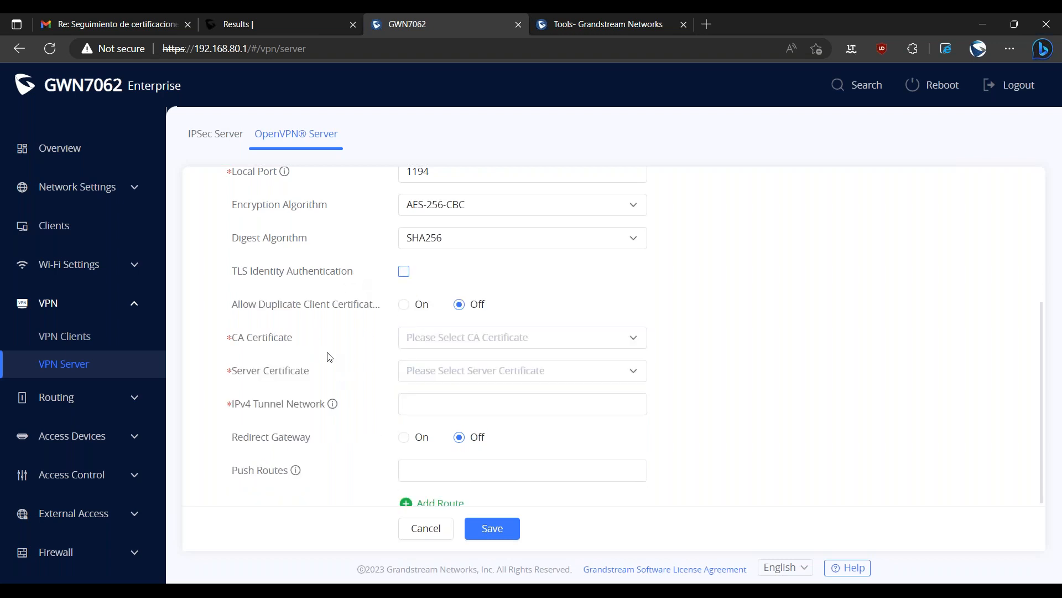
# Allow duplicate client certificates on the OpenVPN server.
pyautogui.scroll(2, 311, 344)
pyautogui.scroll(-2, 331, 427)
pyautogui.moveTo(231, 304); pyautogui.dragTo(364, 314)
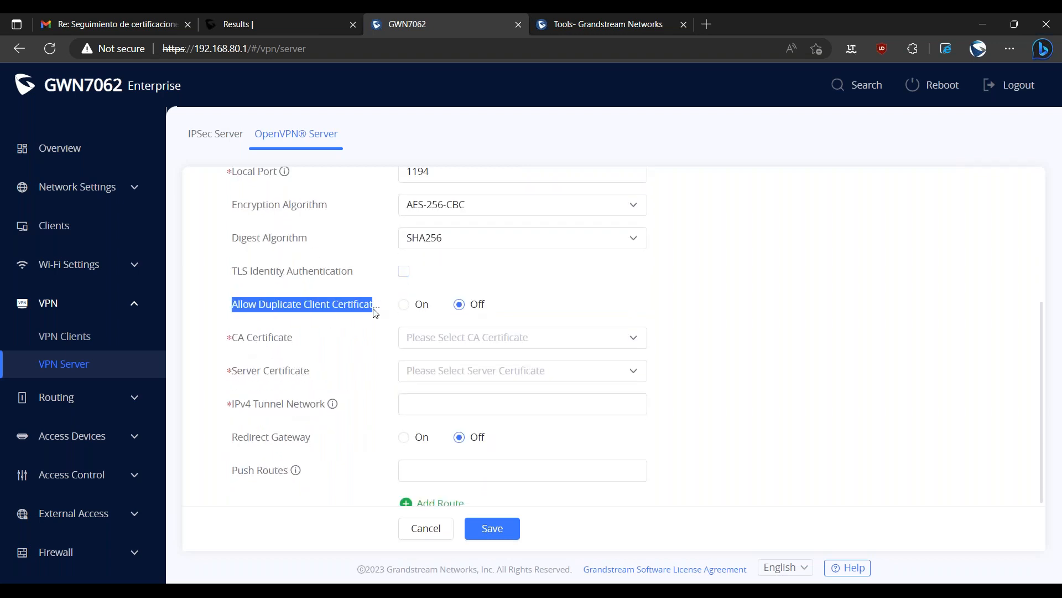
pyautogui.click(353, 330)
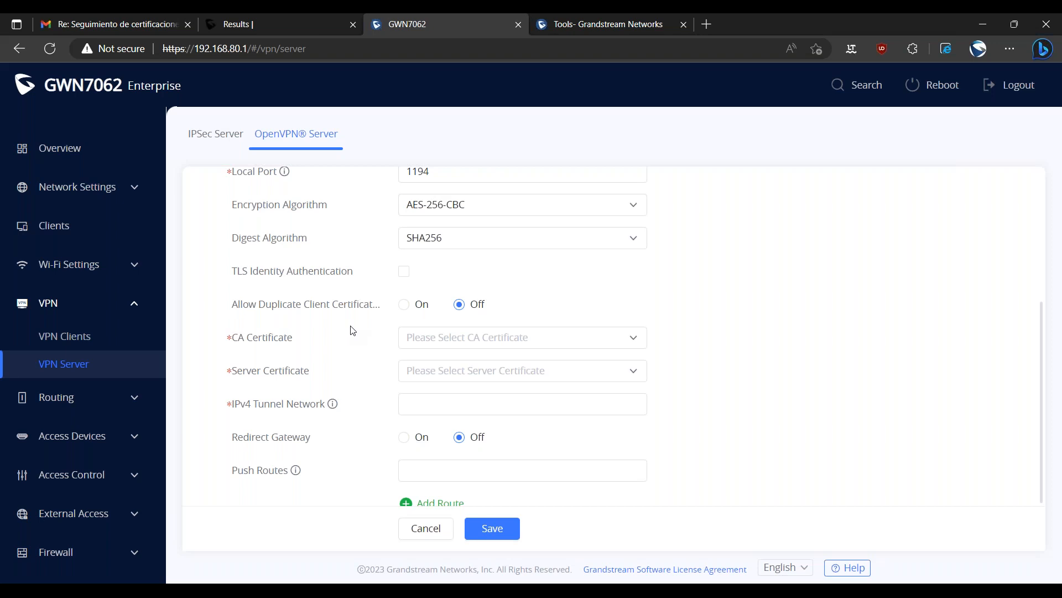
pyautogui.click(404, 305)
# Start adding a new CA certificate for the OpenVPN server.
pyautogui.scroll(-2, 369, 351)
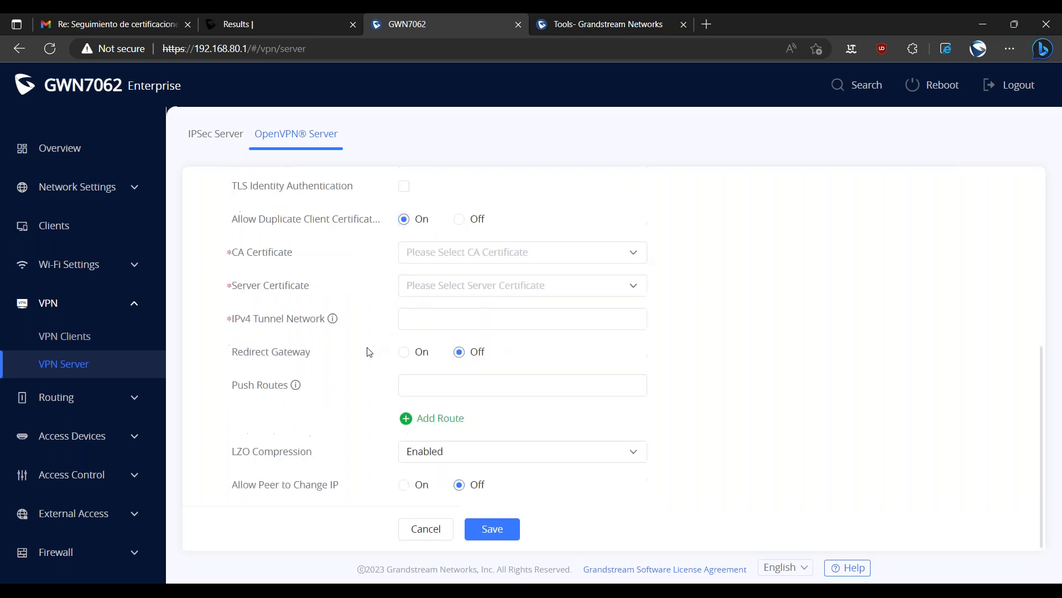
pyautogui.moveTo(239, 253); pyautogui.dragTo(305, 266)
pyautogui.click(265, 293)
pyautogui.moveTo(238, 286); pyautogui.dragTo(317, 296)
pyautogui.click(294, 324)
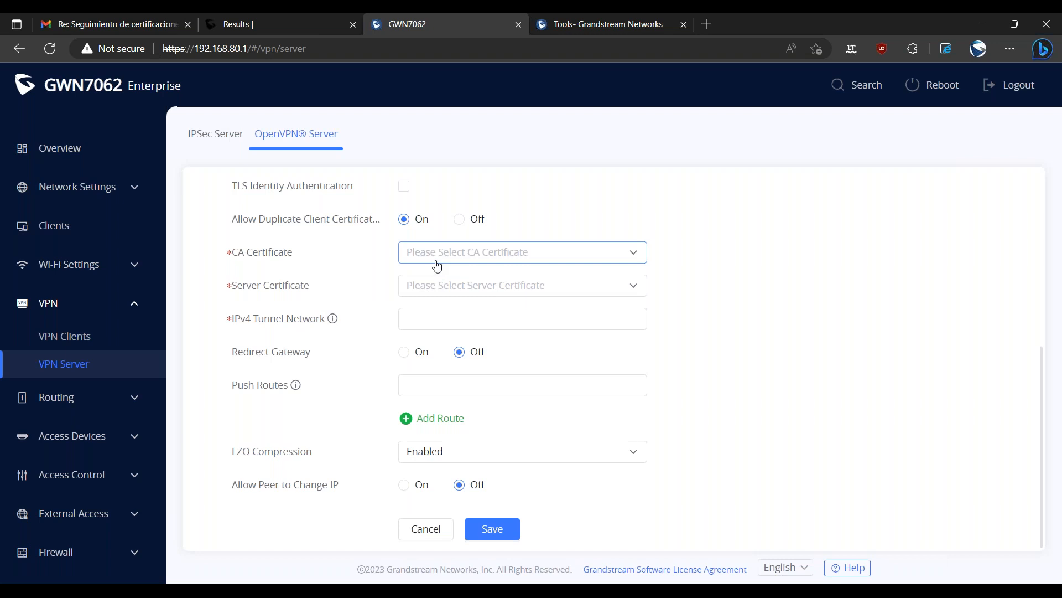
pyautogui.click(467, 258)
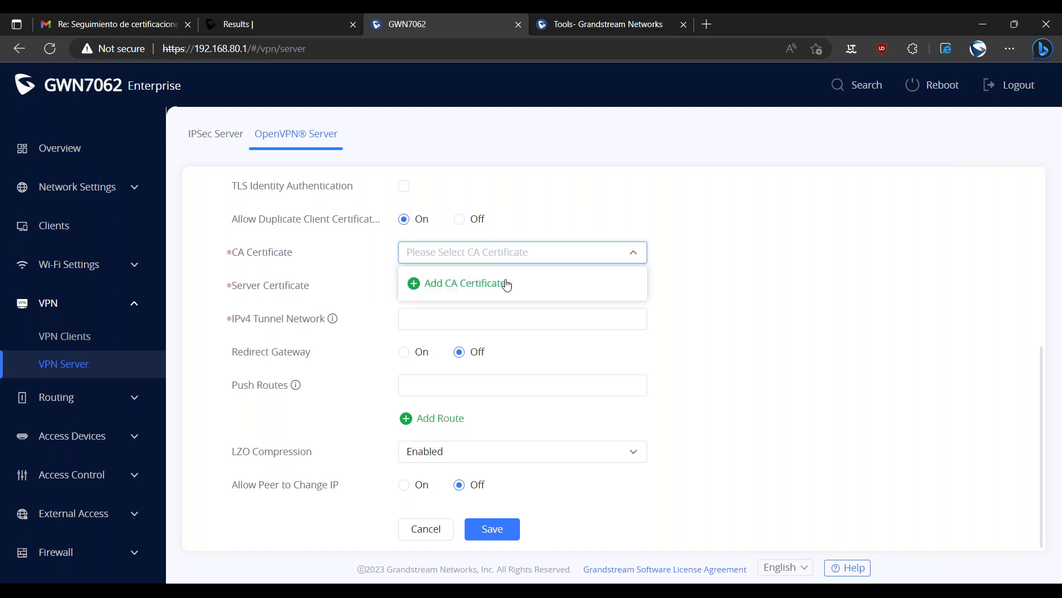
pyautogui.click(464, 291)
# Name the new CA certificate ca_demo.
pyautogui.scroll(-1, 575, 376)
pyautogui.scroll(1, 578, 381)
pyautogui.click(524, 180)
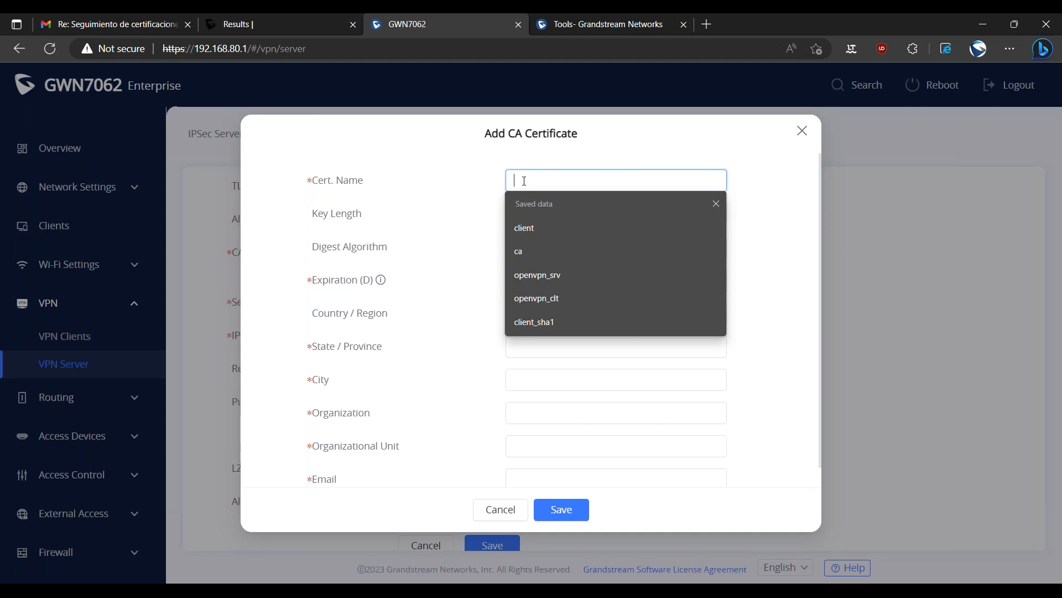
pyautogui.click(494, 181)
pyautogui.click(535, 179)
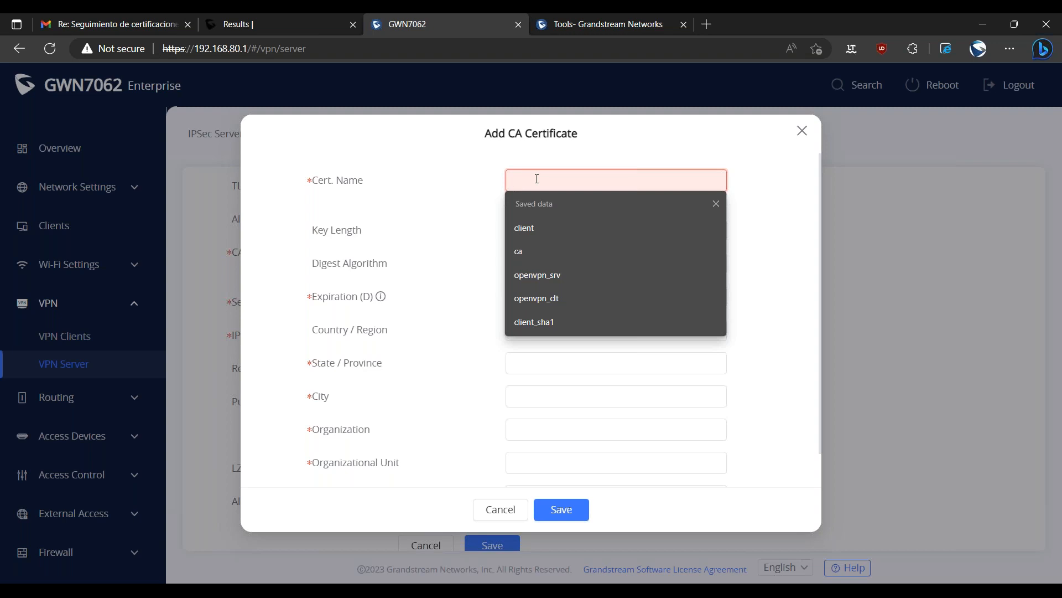
pyautogui.write('ca_d')
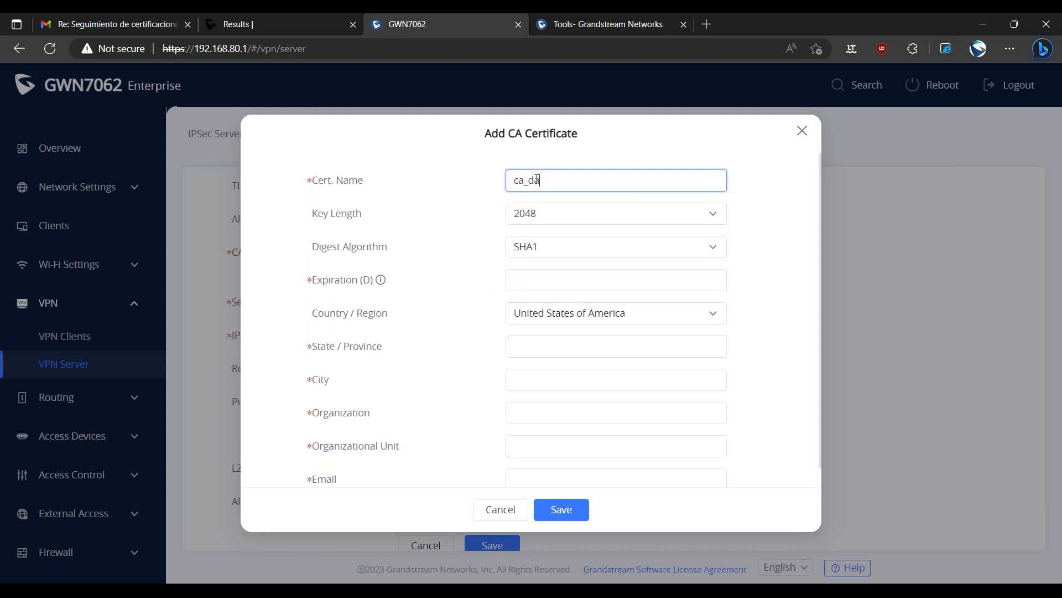
pyautogui.write('emo')
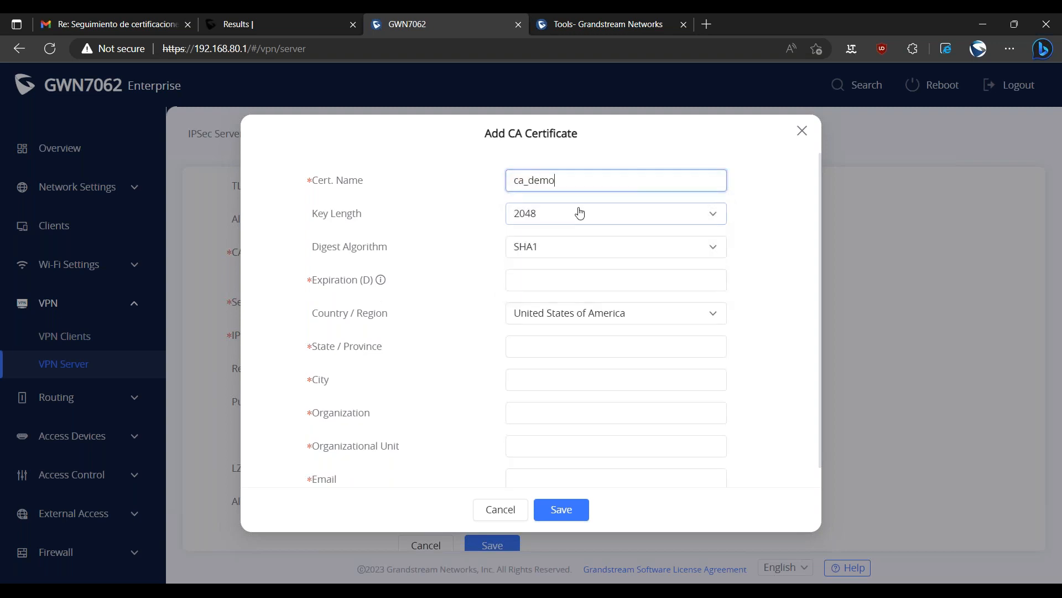
# Look through the key lengths available for the CA certificate and choose 2048.
pyautogui.doubleClick(346, 213)
pyautogui.click(375, 233)
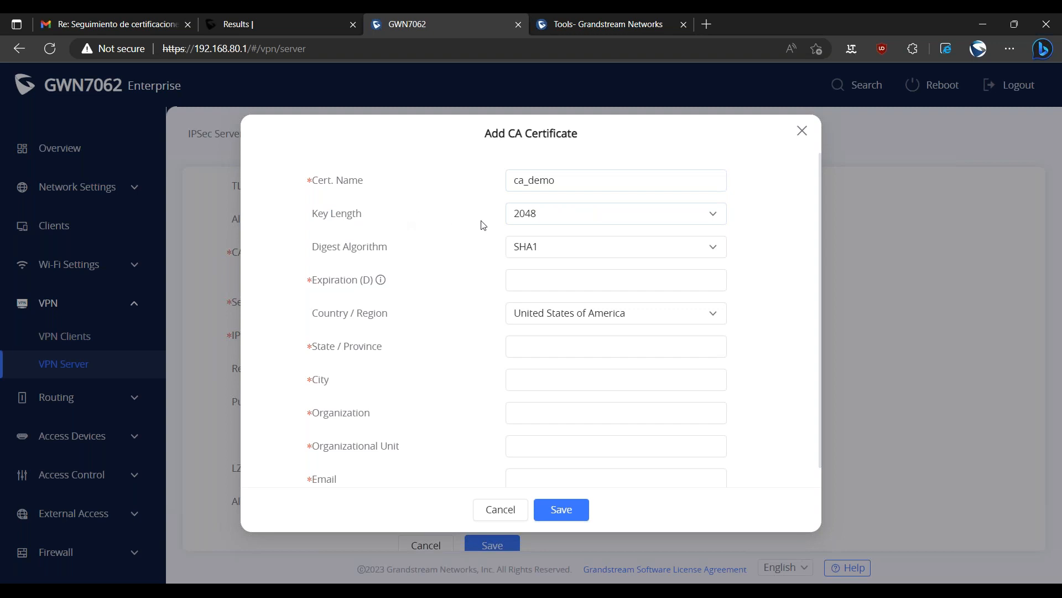
pyautogui.click(540, 221)
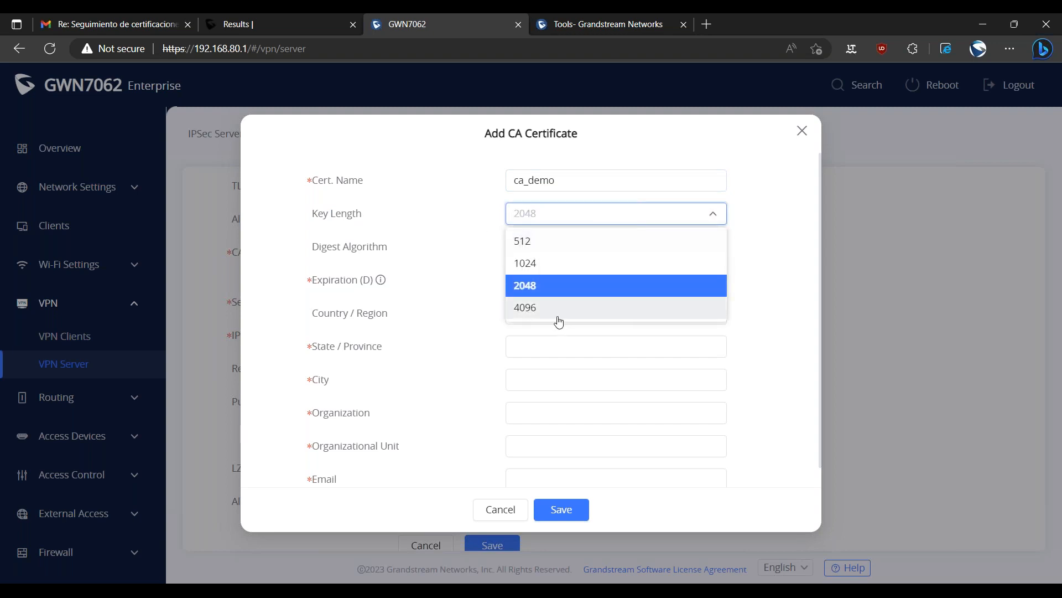
pyautogui.scroll(-1, 545, 302)
pyautogui.scroll(1, 520, 299)
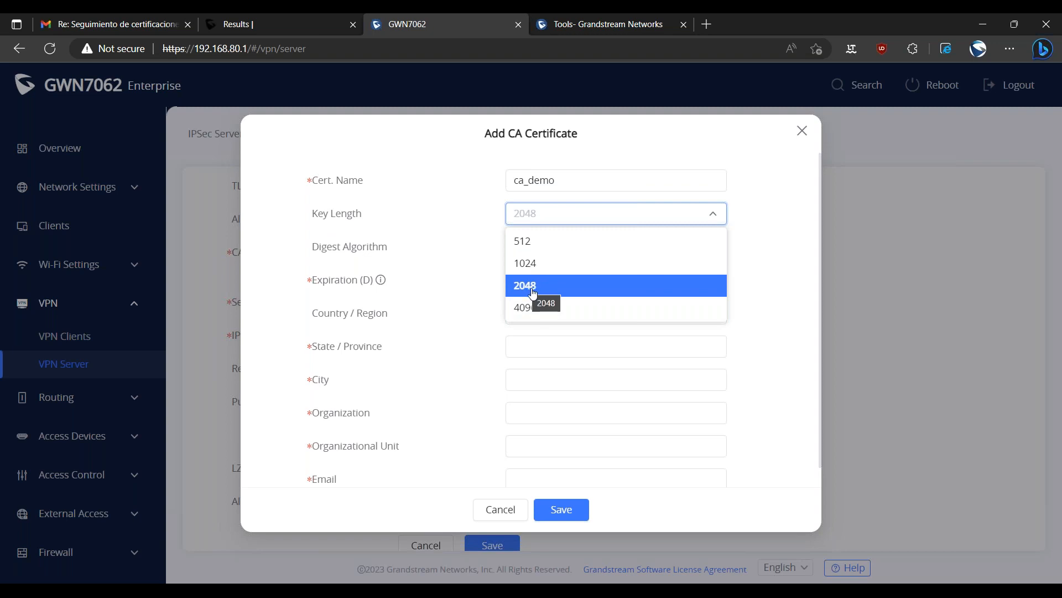
pyautogui.click(533, 285)
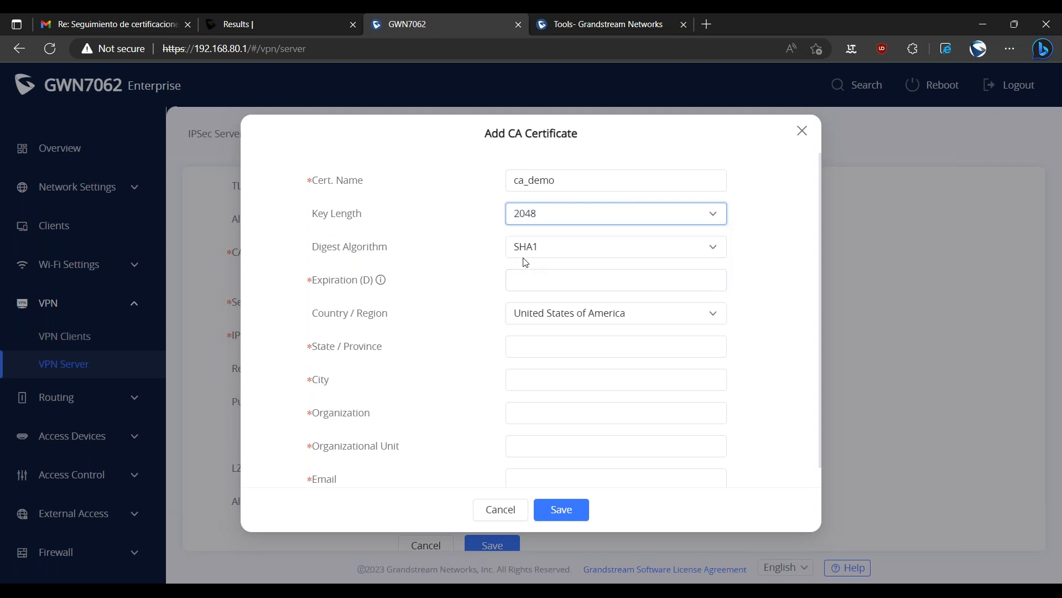
# Set the CA certificate's digest algorithm to SHA256 and its expiration to 1000 days.
pyautogui.tripleClick(359, 254)
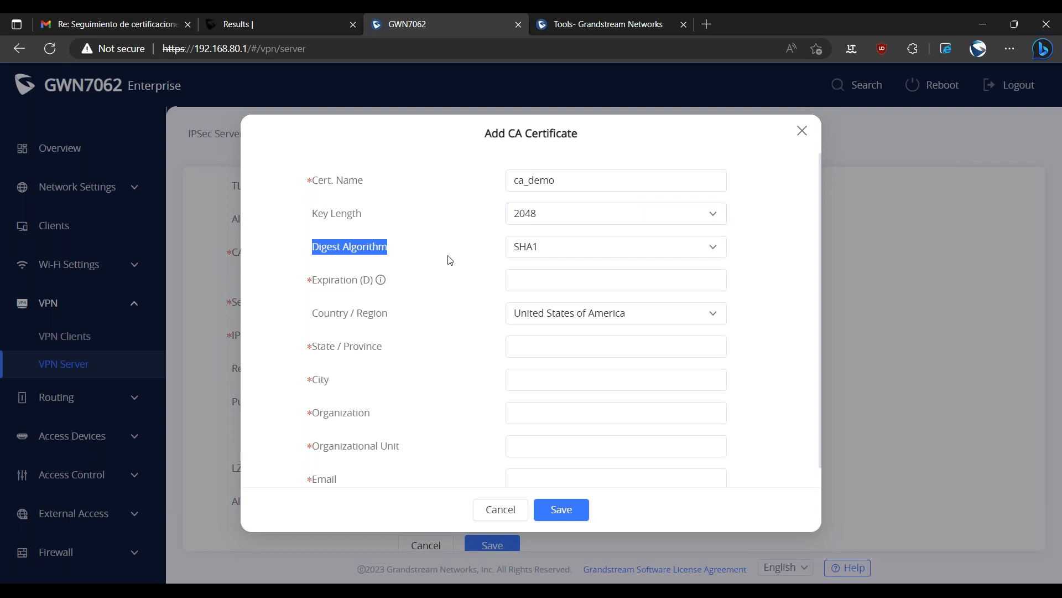
pyautogui.click(536, 251)
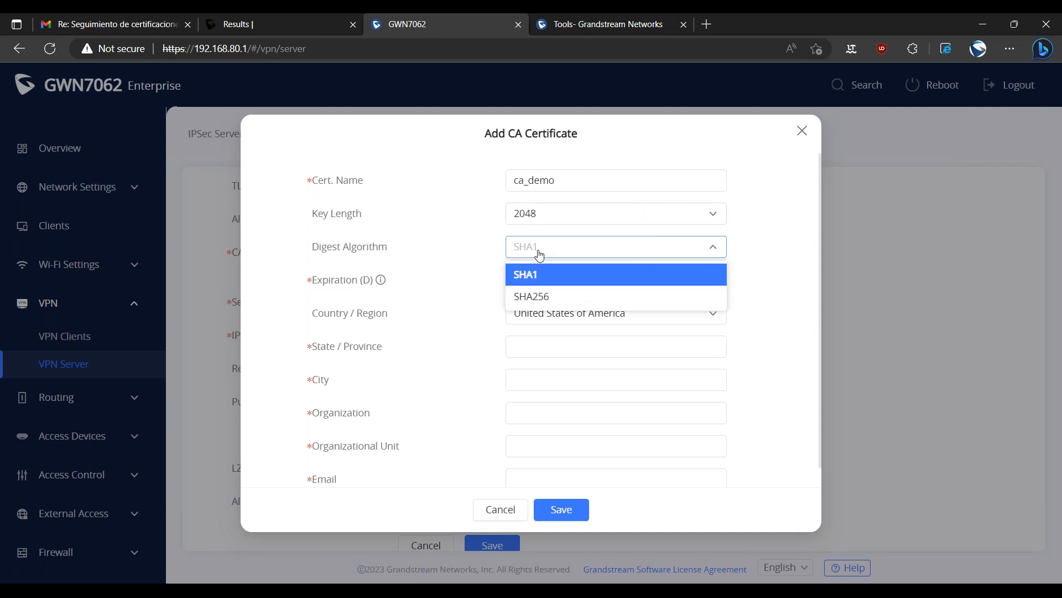
pyautogui.click(548, 301)
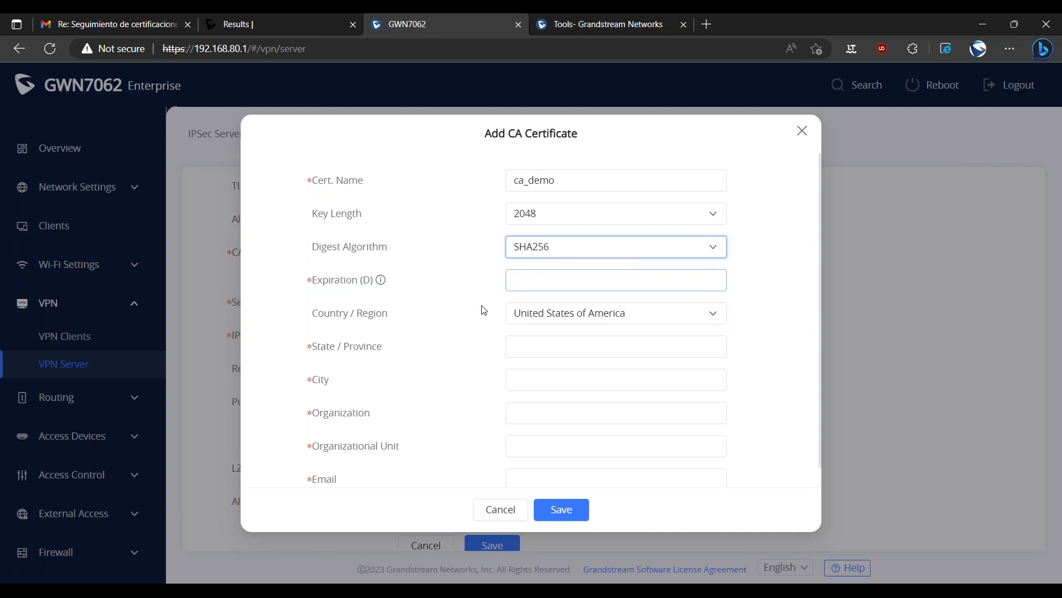
pyautogui.moveTo(384, 282)
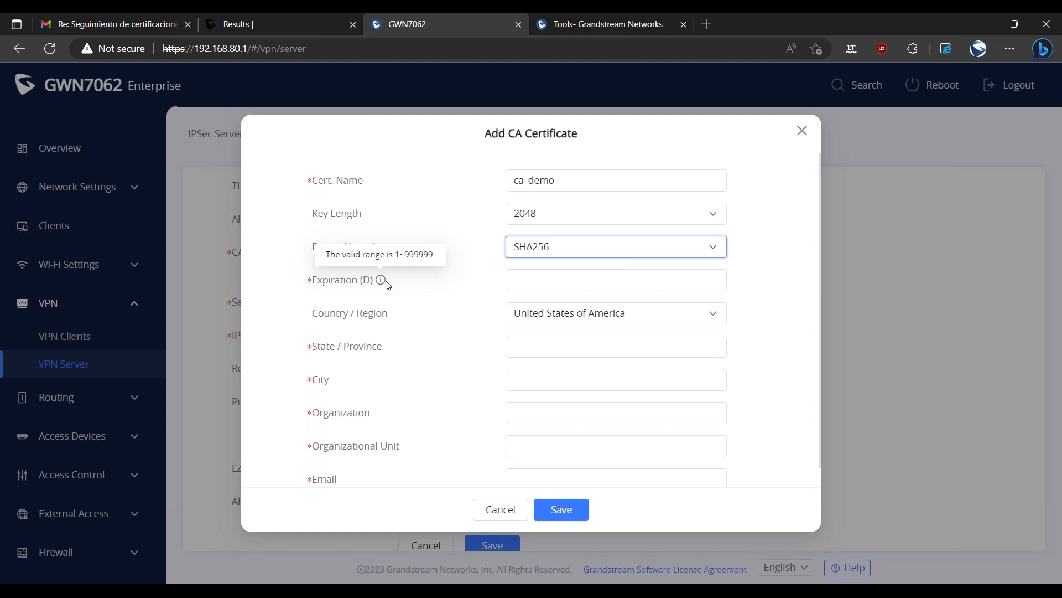
pyautogui.click(527, 274)
pyautogui.write('1000')
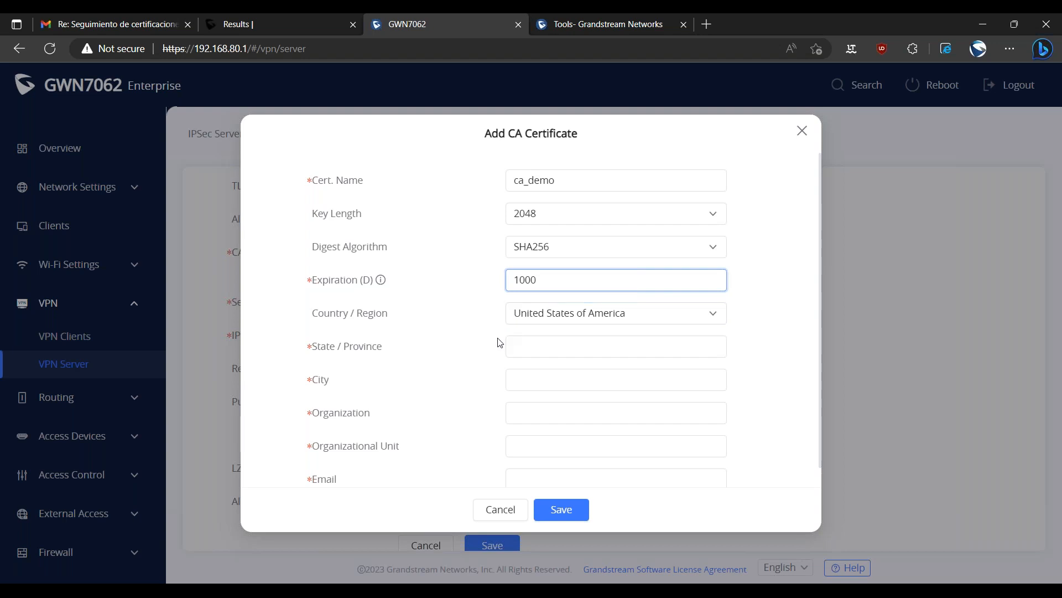
# Enter Massachussets as the CA certificate's state and Boston as its city.
pyautogui.scroll(-1, 496, 368)
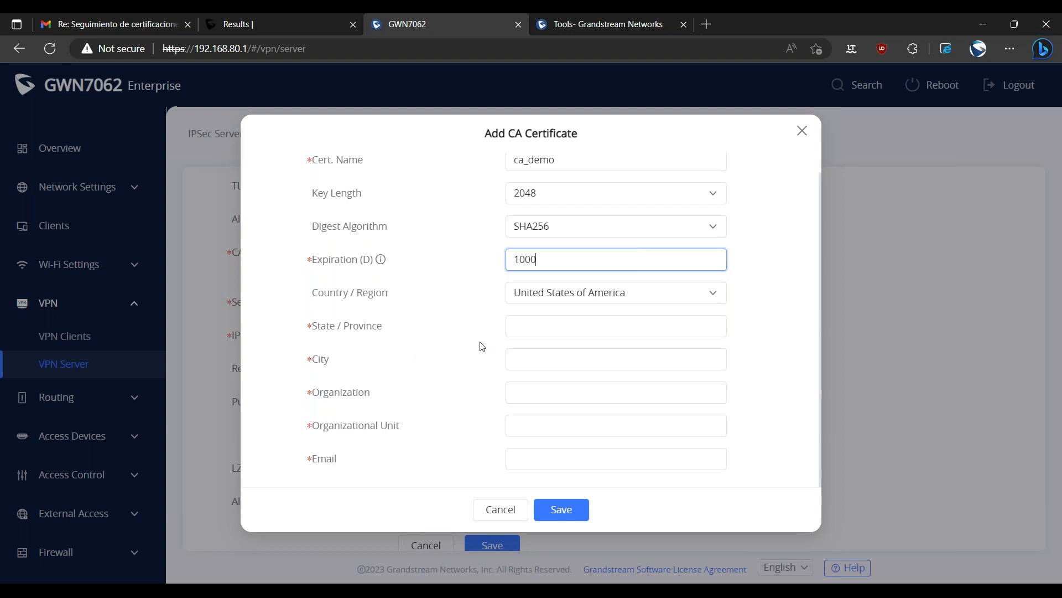
pyautogui.click(531, 324)
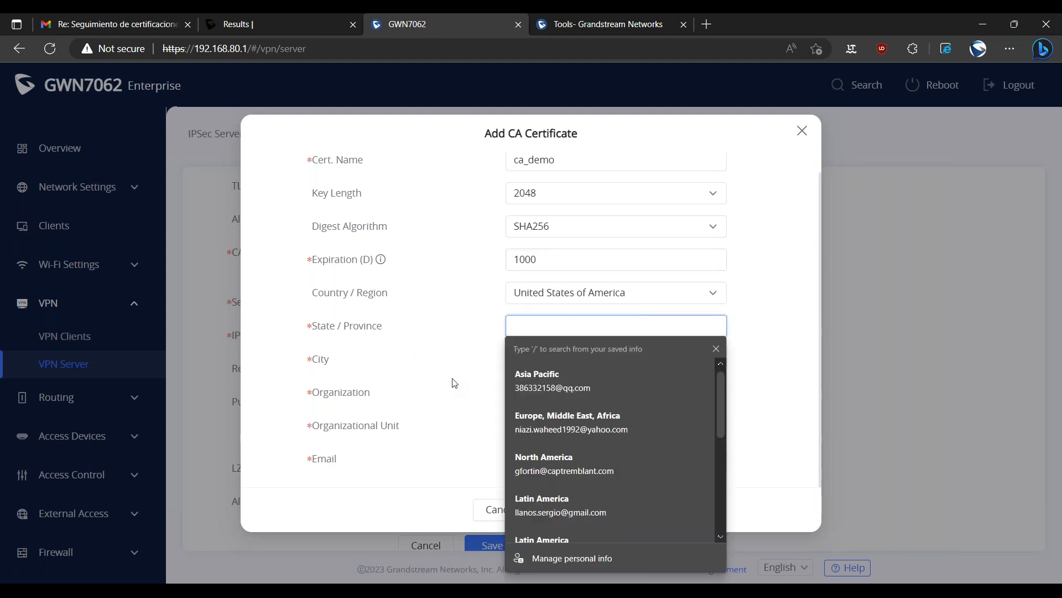
pyautogui.click(477, 328)
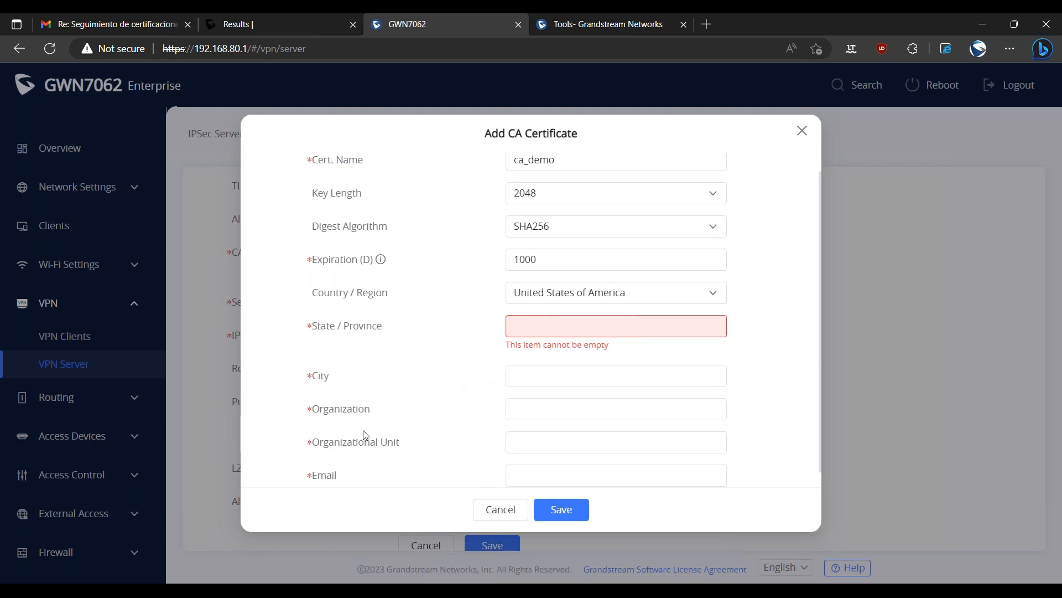
pyautogui.click(538, 478)
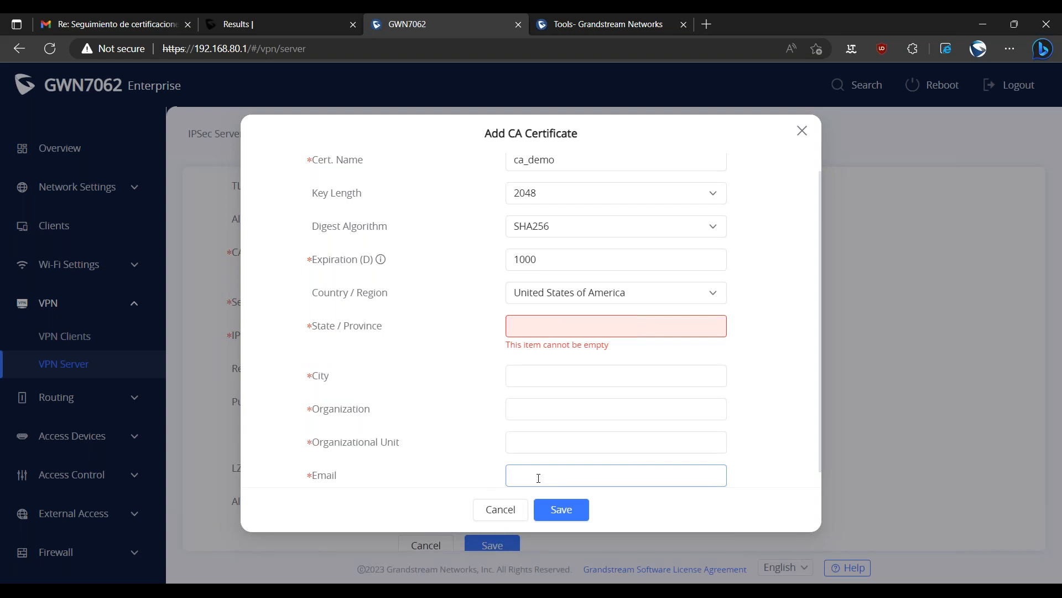
pyautogui.click(556, 326)
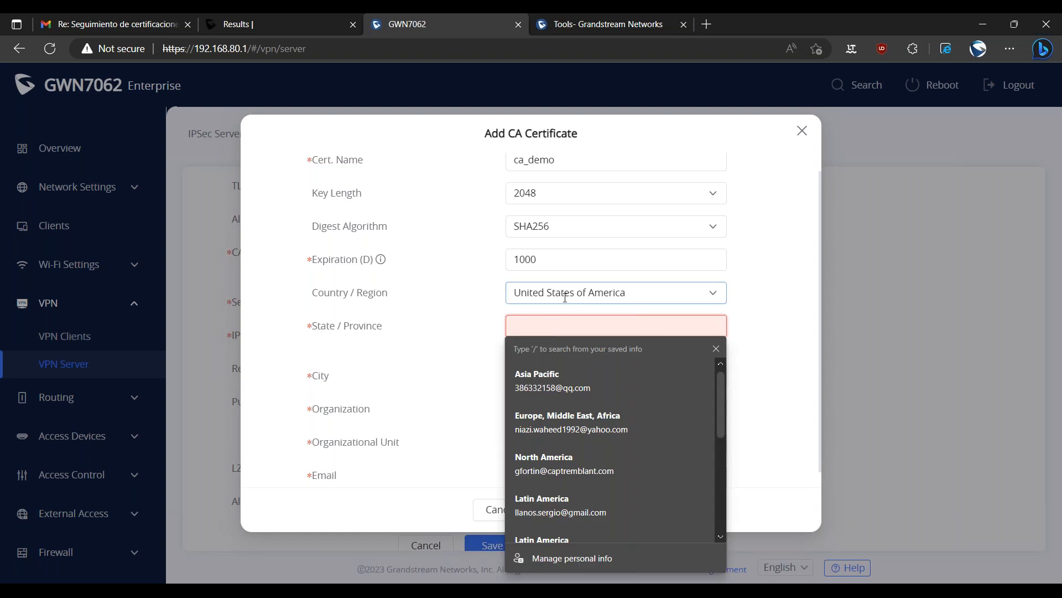
pyautogui.write('Massachussets')
pyautogui.press('Tab')
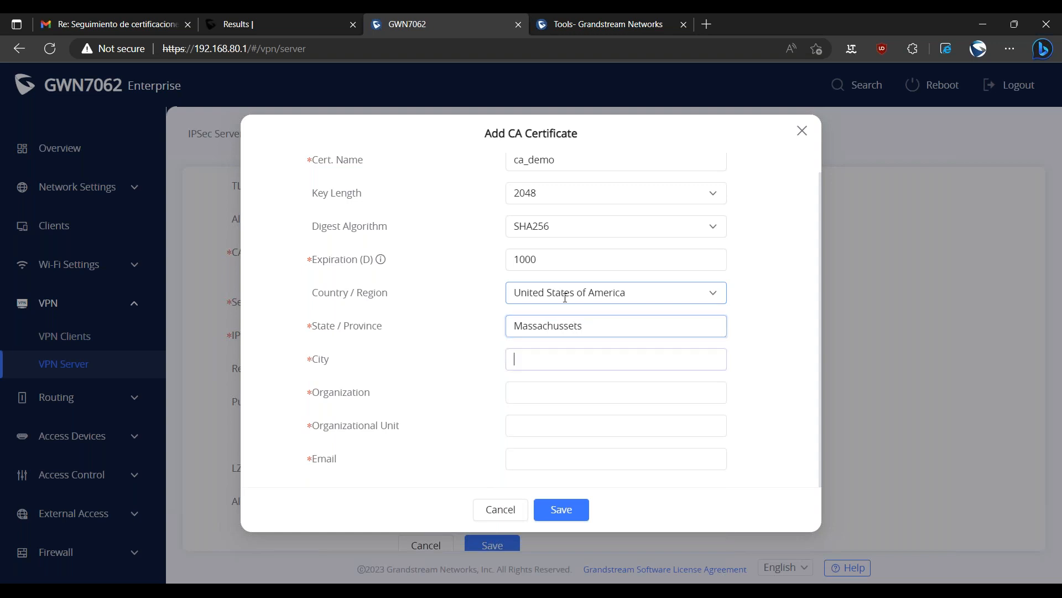
pyautogui.write('B')
pyautogui.press('BackSpace')
pyautogui.write('Boston')
pyautogui.press('Tab')
# Enter Grandstream as the CA certificate's organization and Support as its organizational unit, and fill in the contact's e-mail.
pyautogui.write('Grandstream')
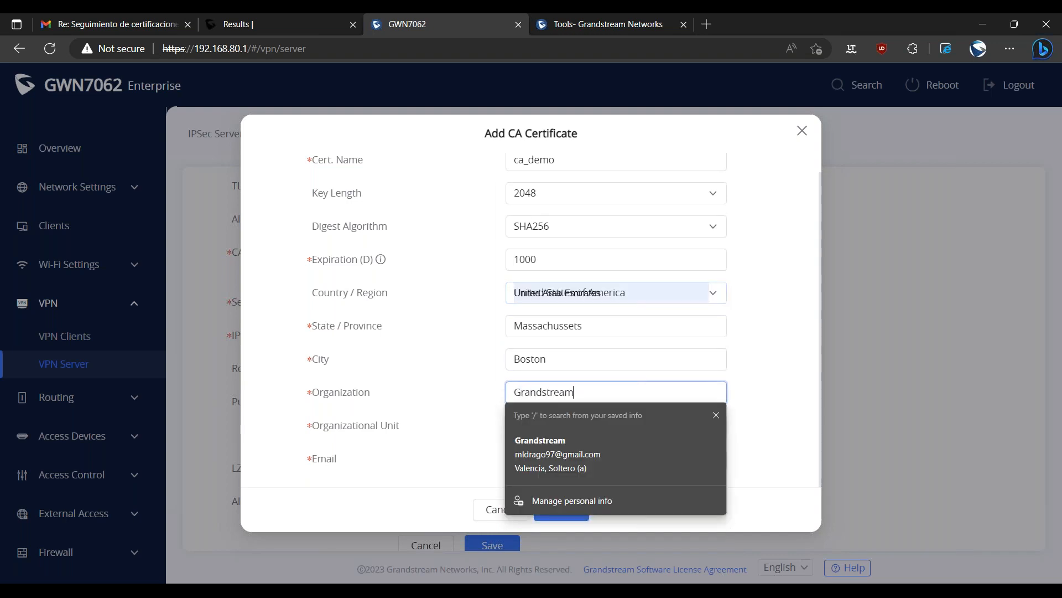
pyautogui.press('Tab')
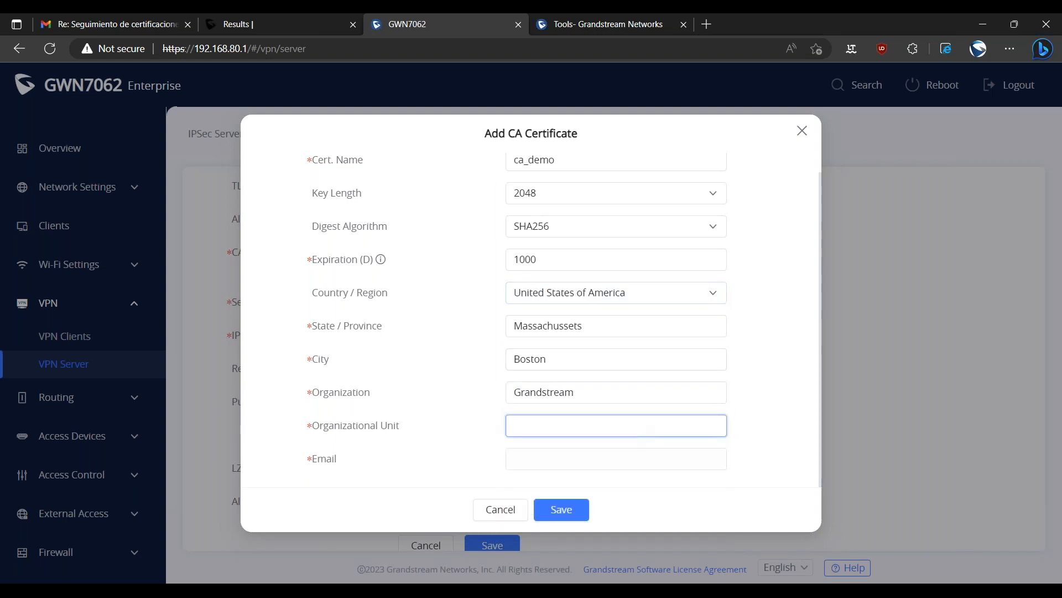
pyautogui.write('Support')
pyautogui.press('Tab')
pyautogui.write('miguel')
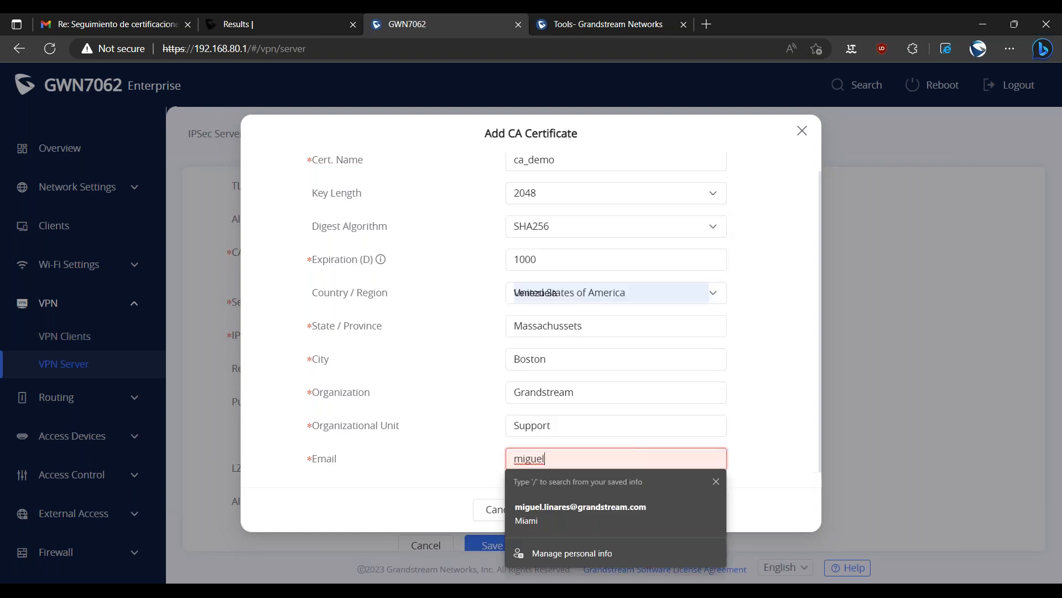
pyautogui.click(649, 510)
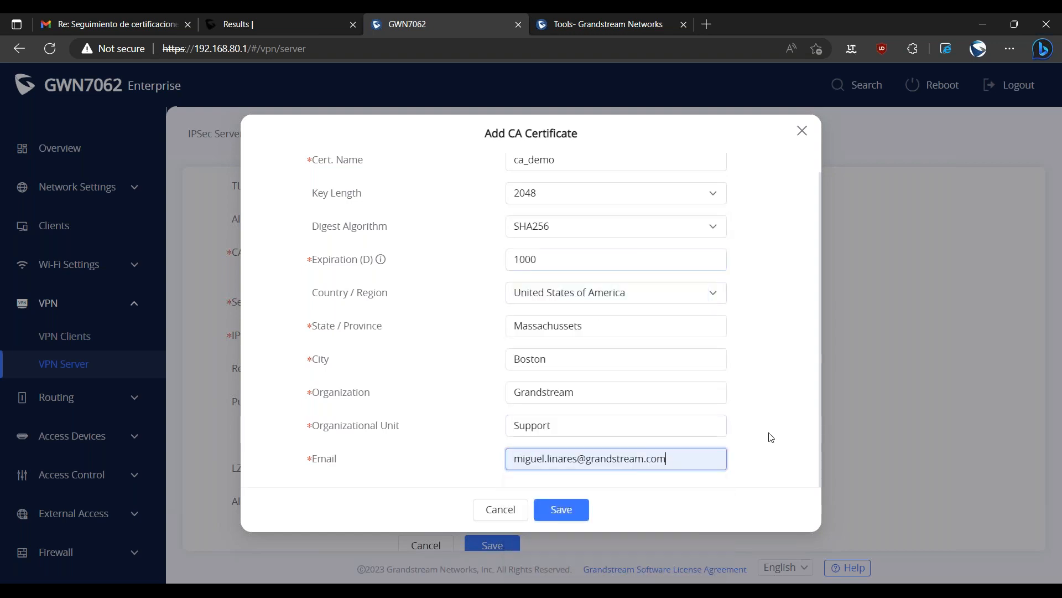
# Save the completed CA certificate and assign ca_demo as the OpenVPN server's CA certificate.
pyautogui.scroll(1, 401, 335)
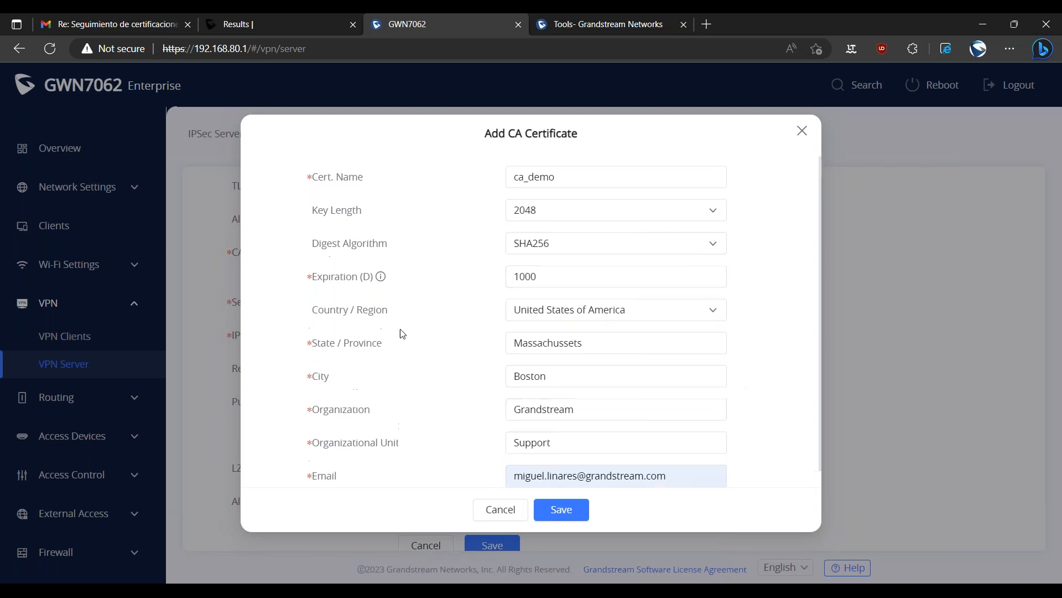
pyautogui.scroll(-1, 438, 347)
pyautogui.doubleClick(560, 327)
pyautogui.hotkey('ctrl', 'c')
pyautogui.click(741, 348)
pyautogui.click(552, 510)
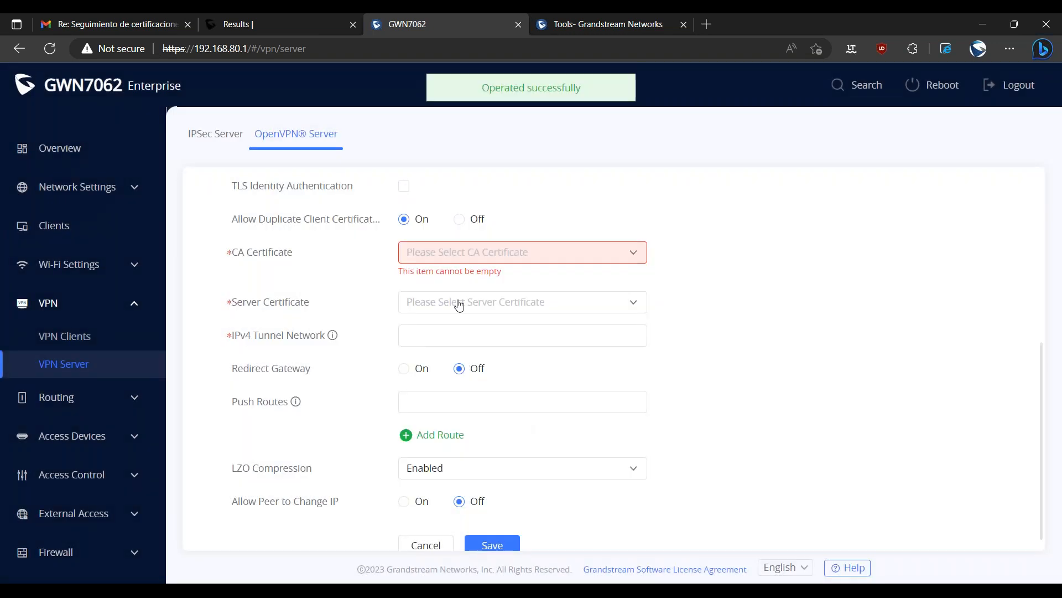
pyautogui.click(460, 279)
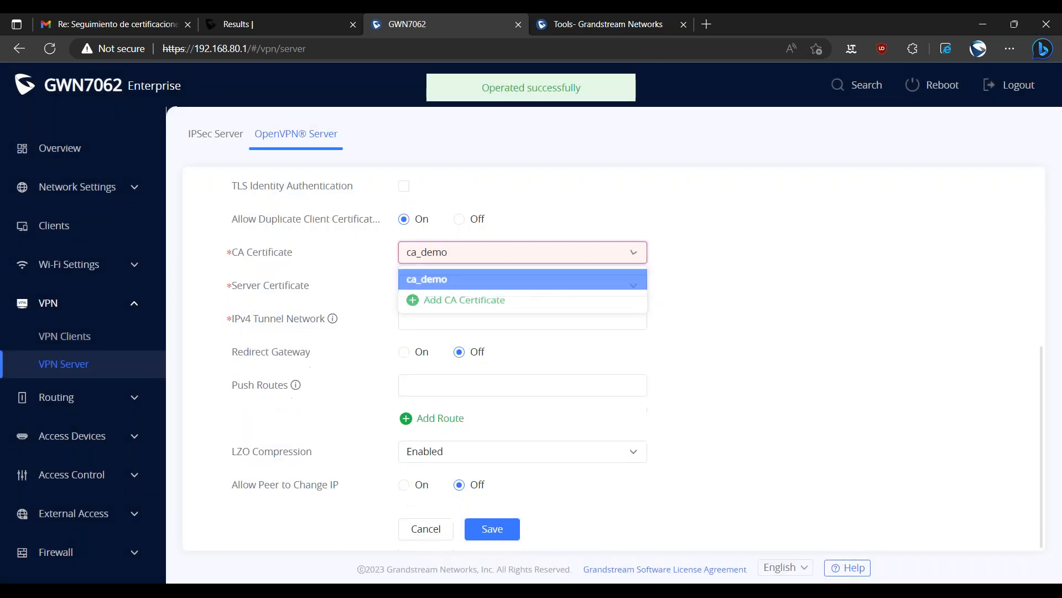
# Start adding a server certificate for the OpenVPN server and set its digest algorithm to SHA256.
pyautogui.click(438, 293)
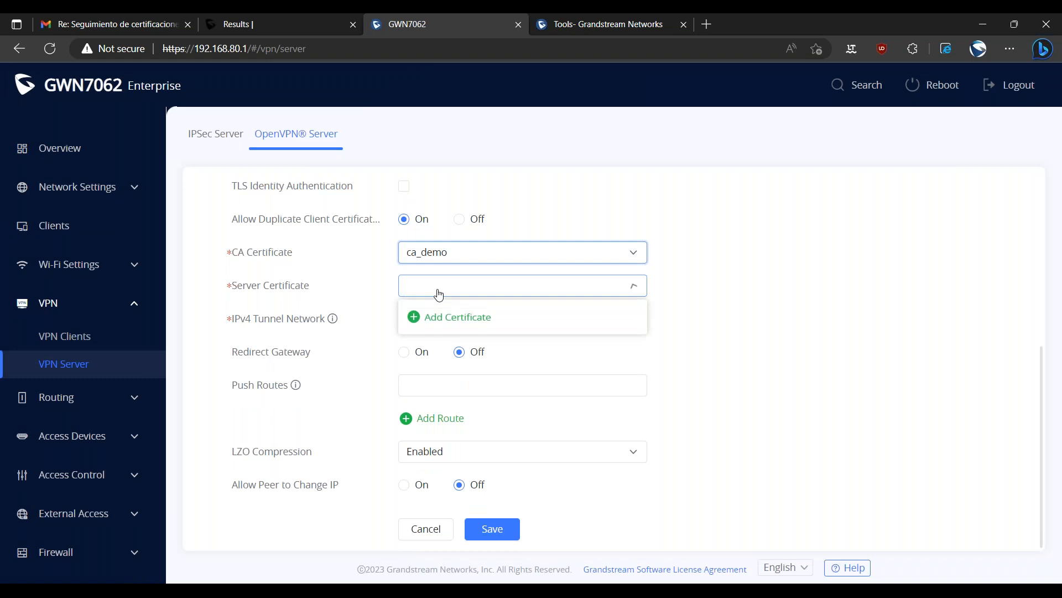
pyautogui.click(447, 320)
pyautogui.click(531, 182)
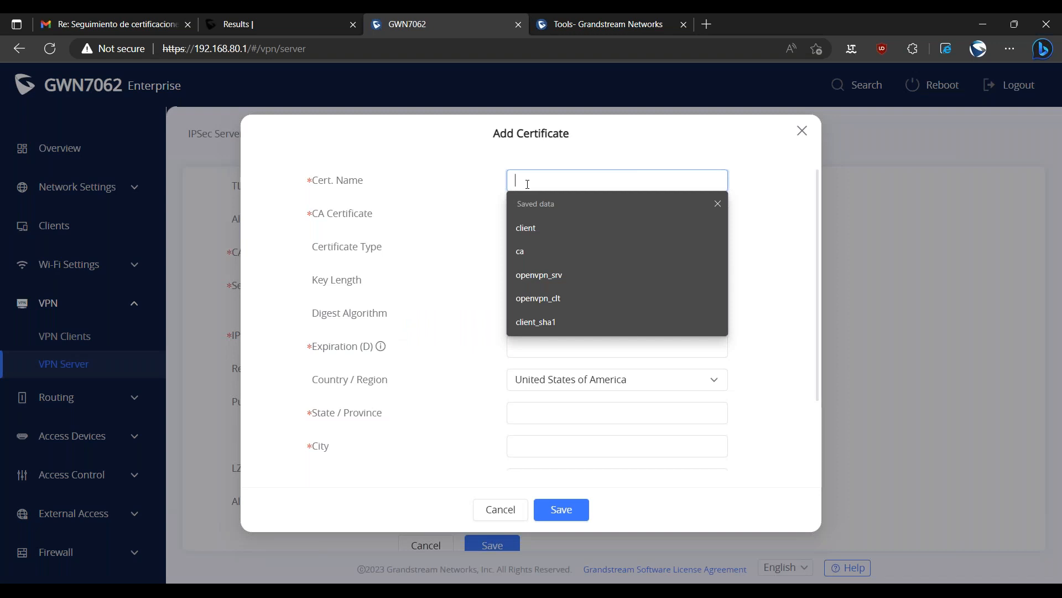
pyautogui.click(481, 186)
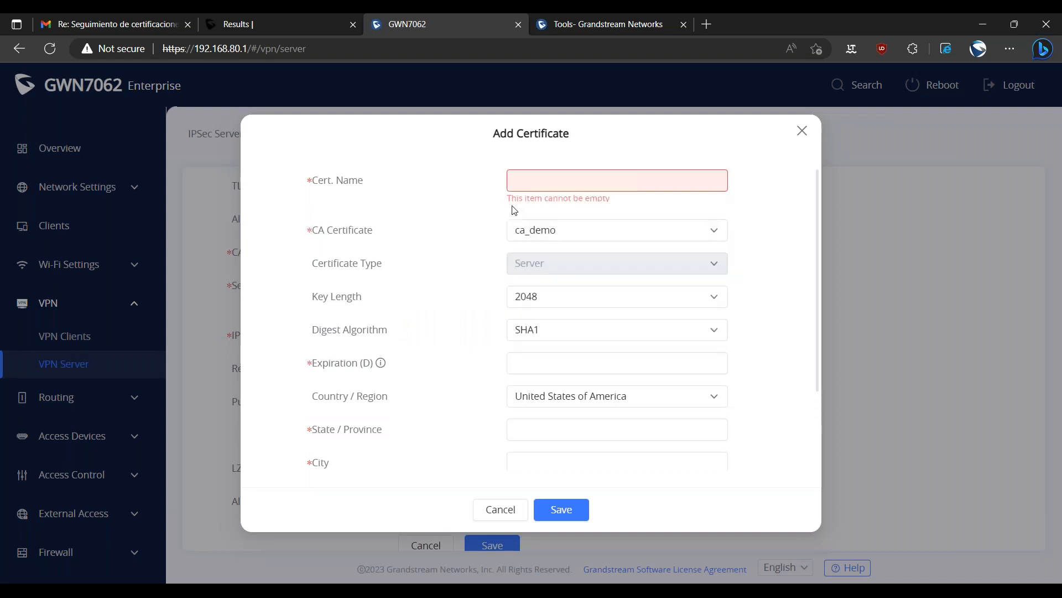
pyautogui.click(536, 332)
pyautogui.click(542, 381)
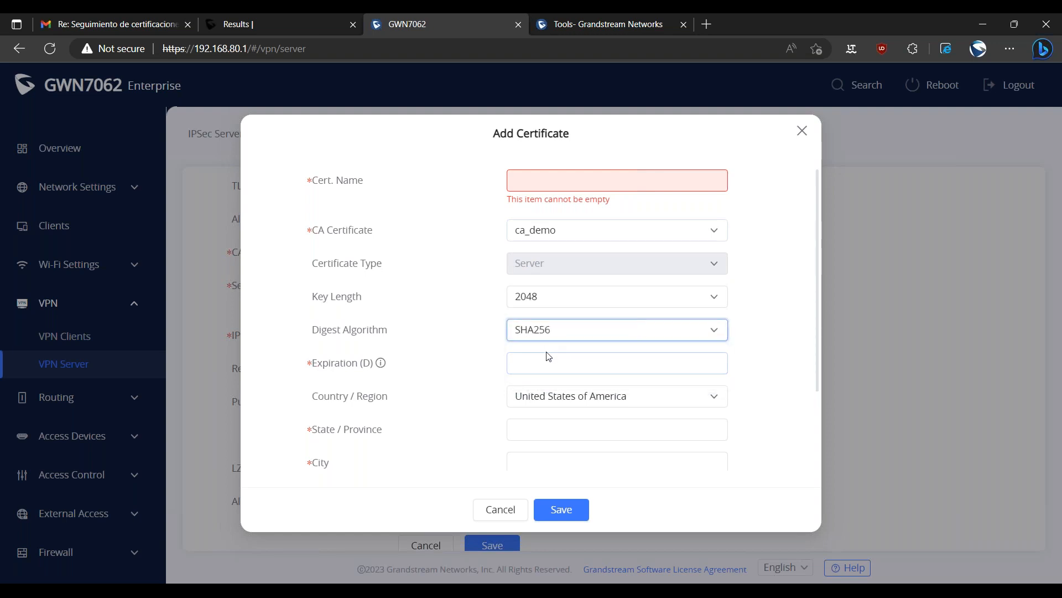
# Set the server certificate's expiration to 1000 days and name the certificate server_demo.
pyautogui.click(547, 360)
pyautogui.write('1000')
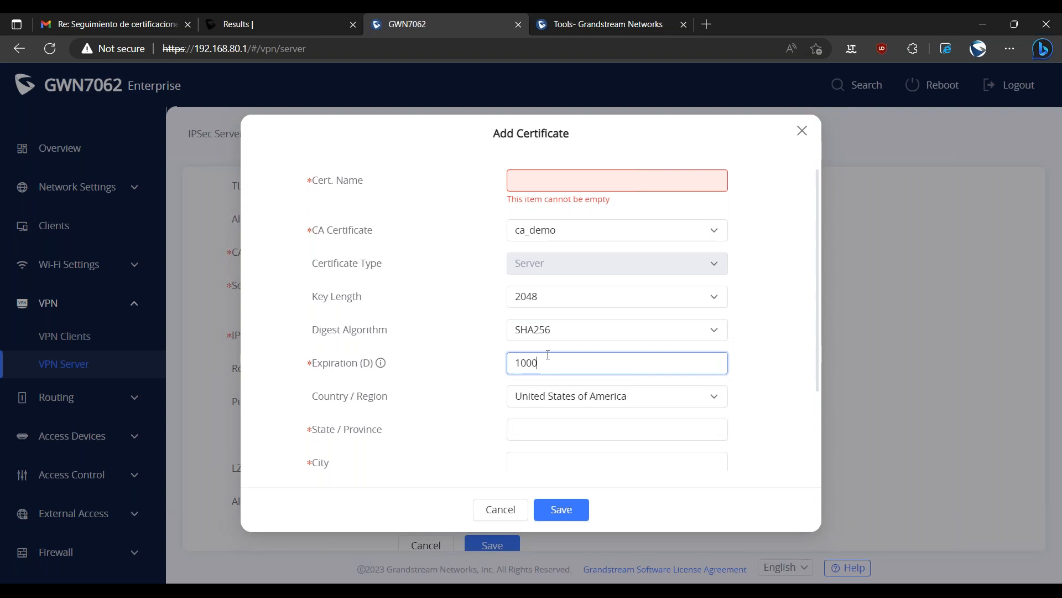
pyautogui.scroll(-2, 474, 347)
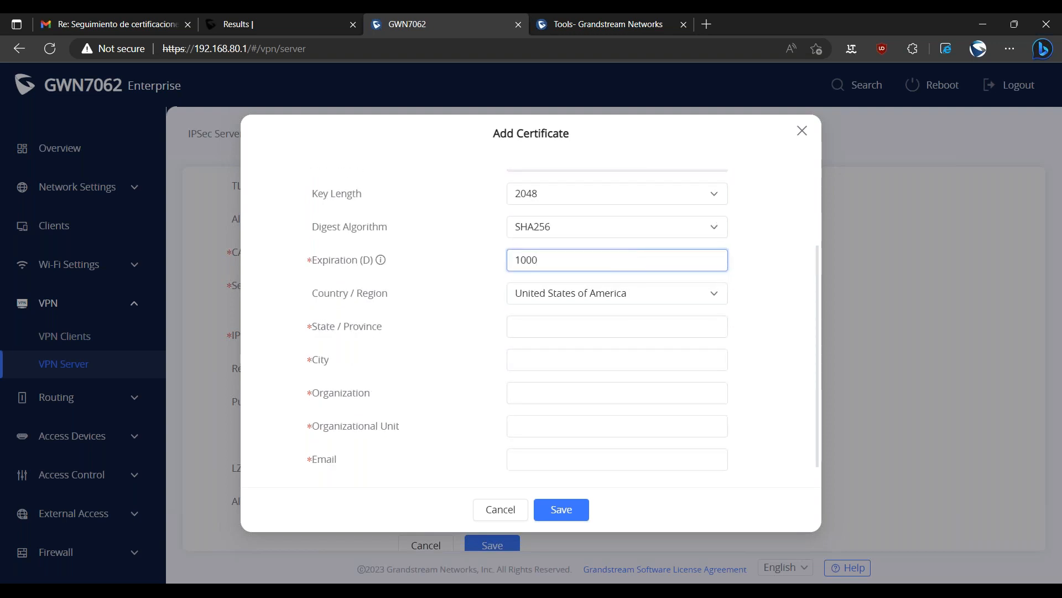
pyautogui.scroll(2, 434, 425)
pyautogui.click(529, 176)
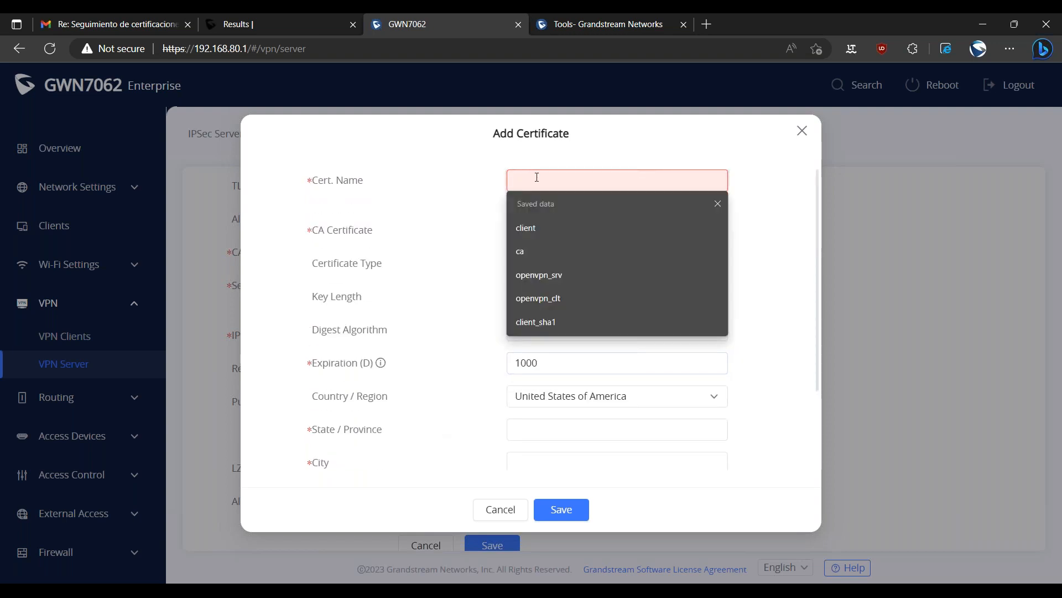
pyautogui.write('server_demo')
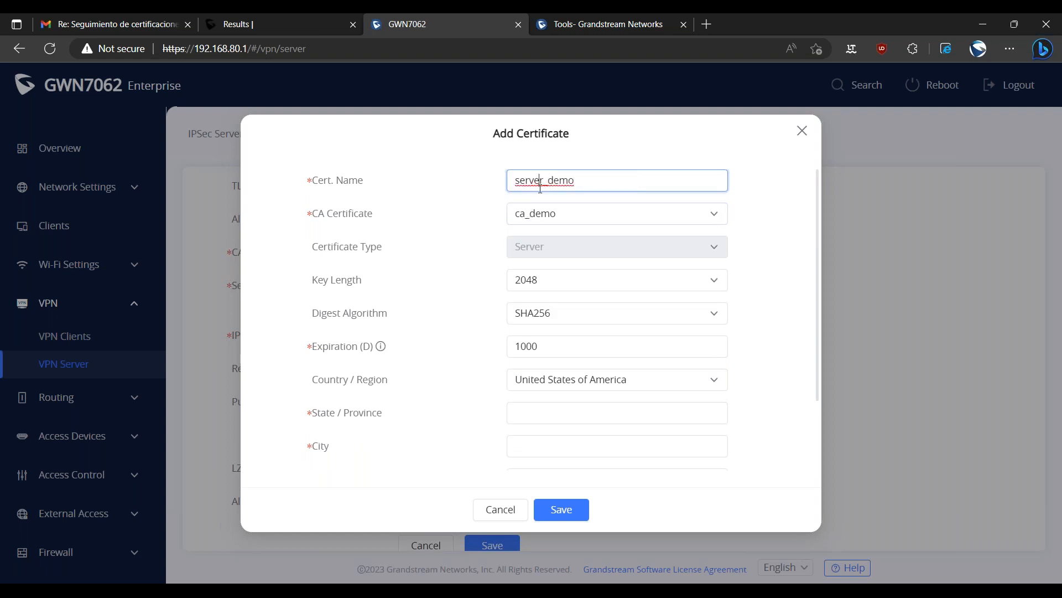
# Choose ca_demo as the CA certificate that signs the new server certificate.
pyautogui.click(540, 188)
pyautogui.doubleClick(541, 188)
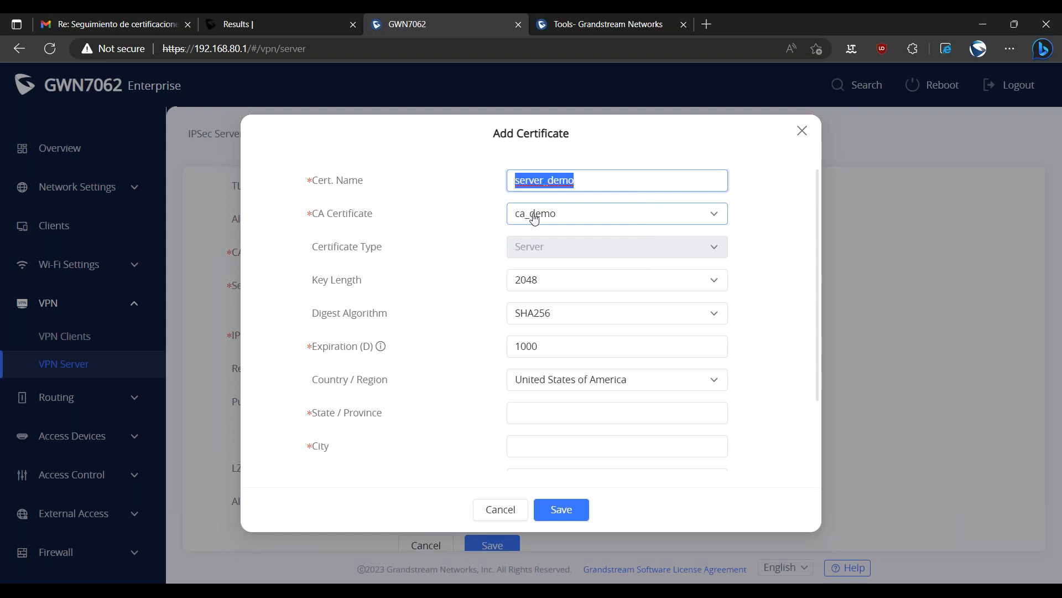
pyautogui.click(553, 221)
pyautogui.click(551, 242)
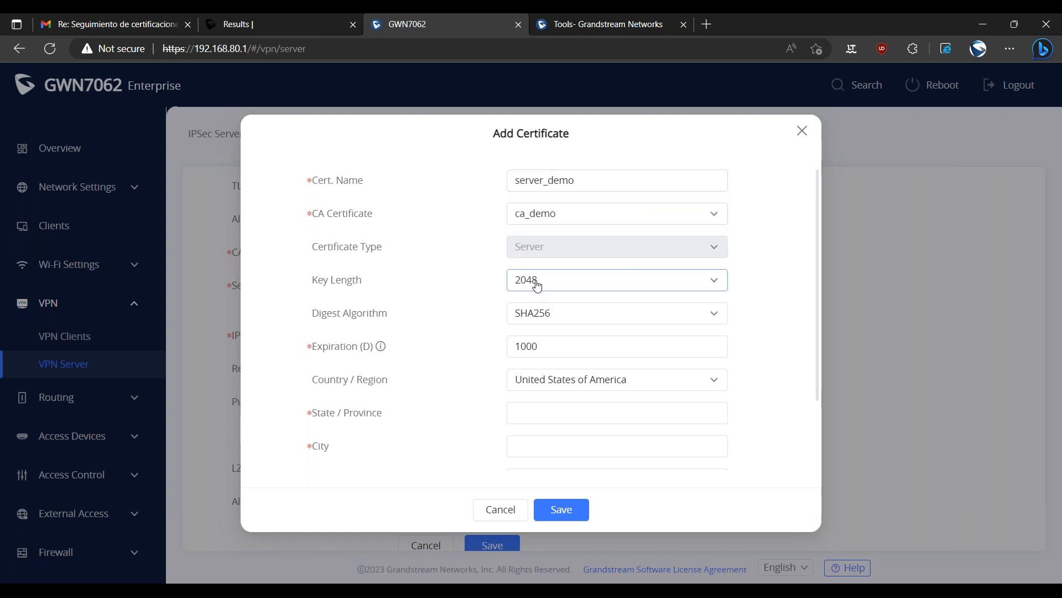
pyautogui.click(539, 349)
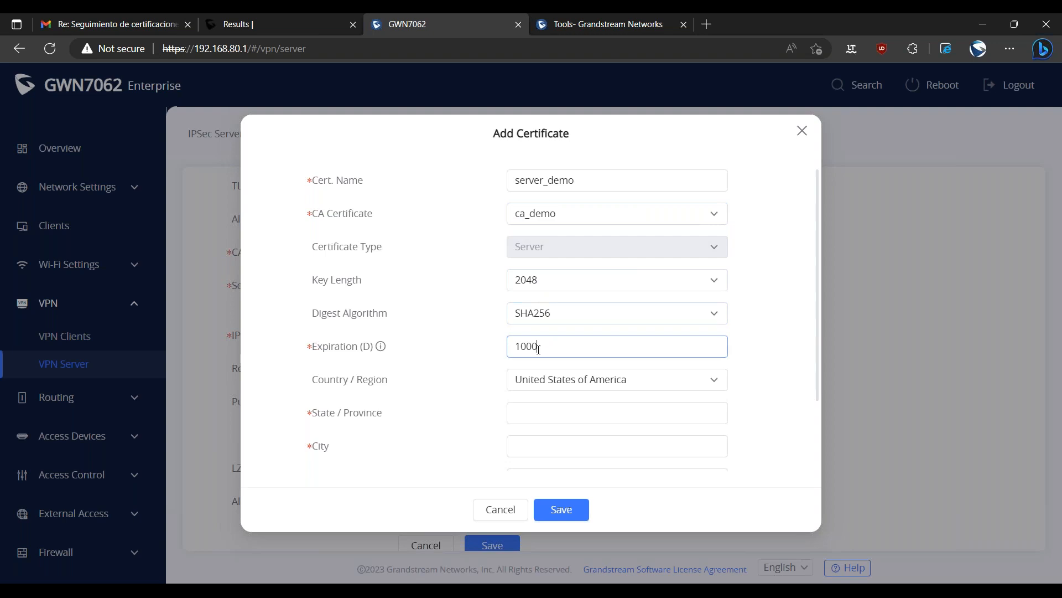
# Enter Massachussets as the server certificate's state and Boston as its city.
pyautogui.scroll(-2, 427, 391)
pyautogui.click(542, 327)
pyautogui.hotkey('ctrl', 'v')
pyautogui.press('Tab')
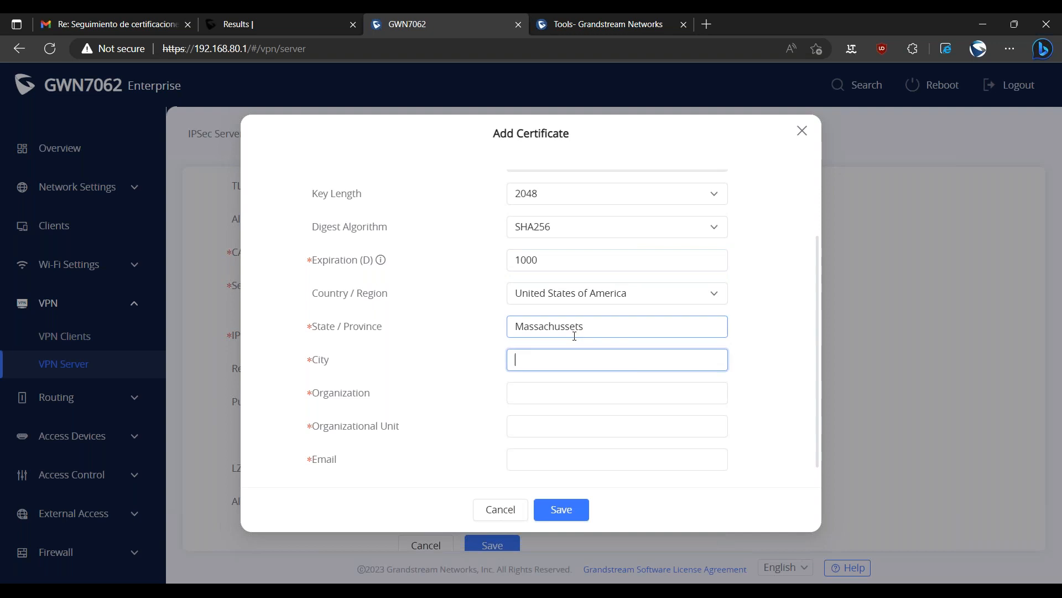
pyautogui.write('Boston')
# Enter Grandstream as the server certificate's organization and Supports as its organizational unit, and fill in the contact's e-mail.
pyautogui.press('Tab')
pyautogui.write('Grandstream')
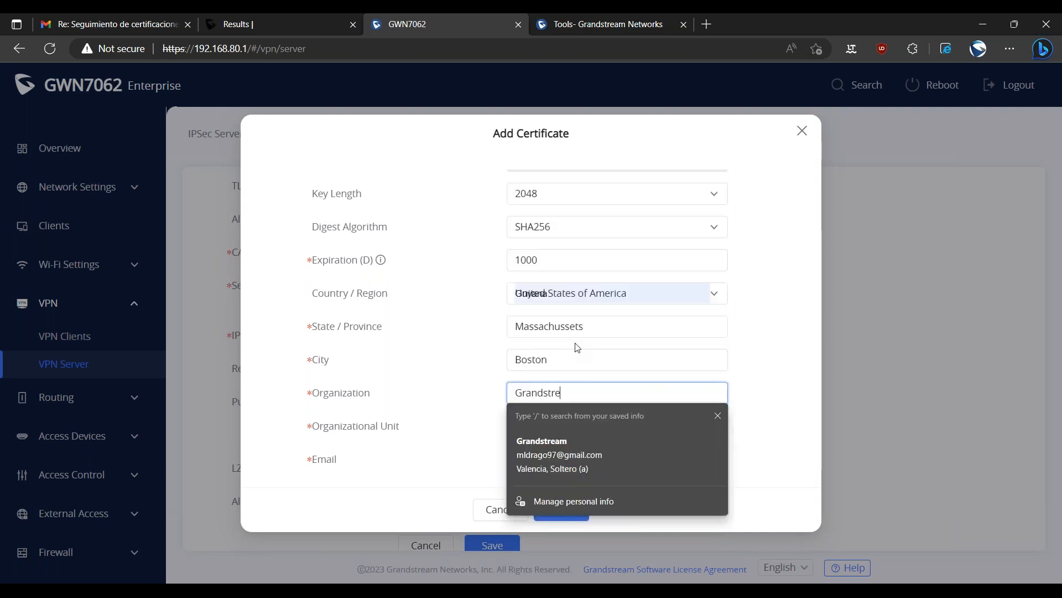
pyautogui.press('Tab')
pyautogui.write('Supports')
pyautogui.press('Tab')
pyautogui.write('mig')
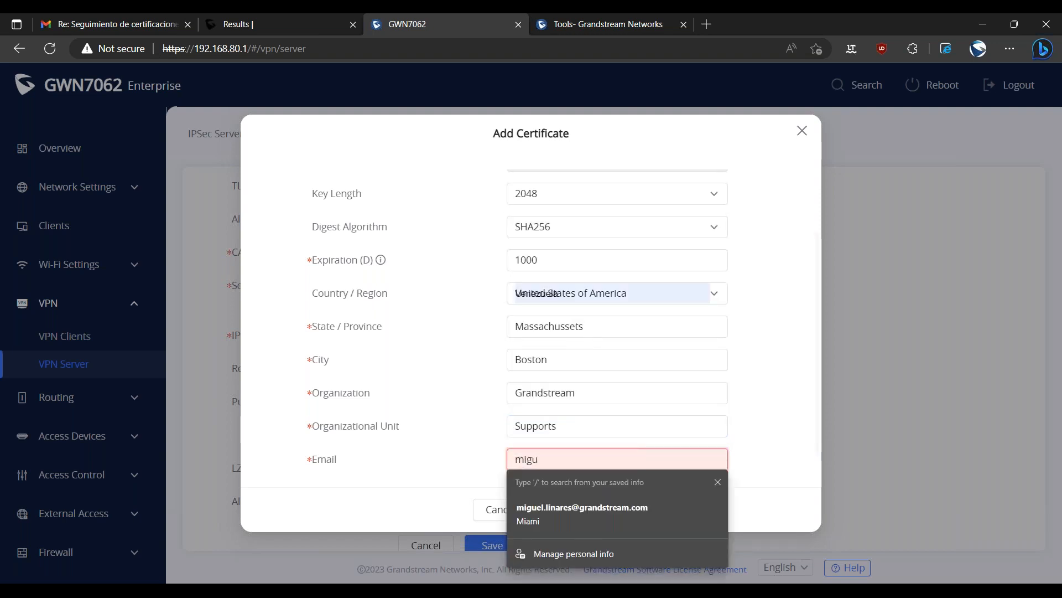
pyautogui.press('Down')
pyautogui.press('Return')
# Save the completed server certificate and assign server_demo as the OpenVPN server's server certificate.
pyautogui.click(558, 509)
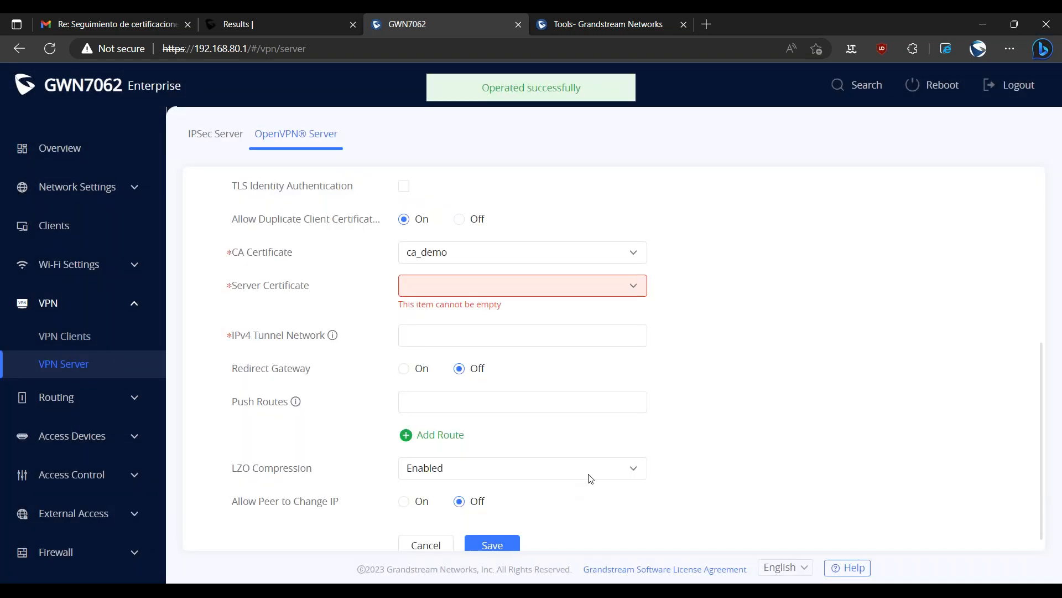
pyautogui.click(434, 311)
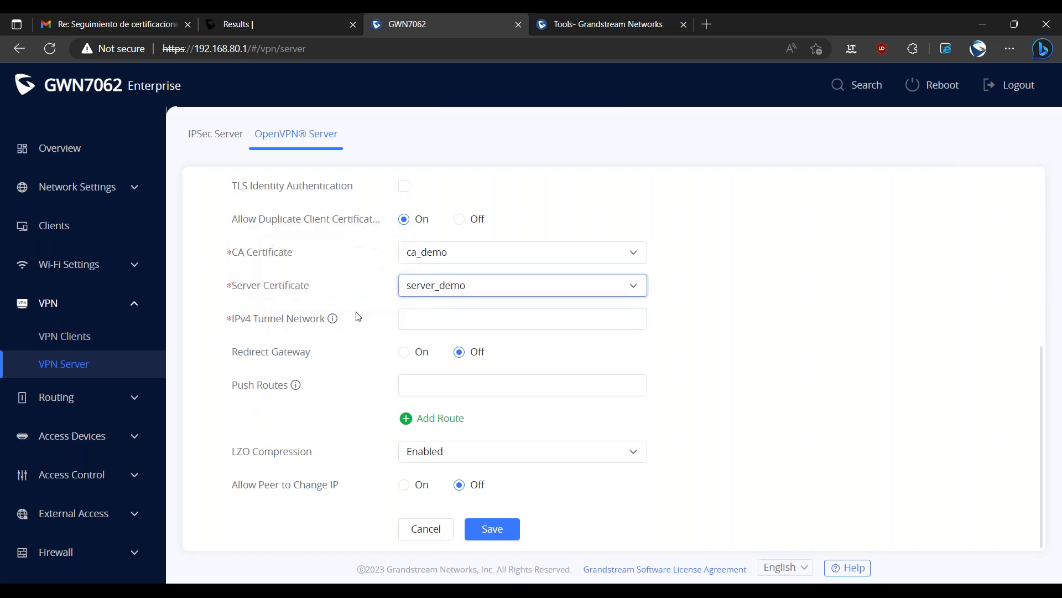
pyautogui.scroll(2, 383, 326)
pyautogui.scroll(-2, 357, 364)
pyautogui.scroll(1, 354, 301)
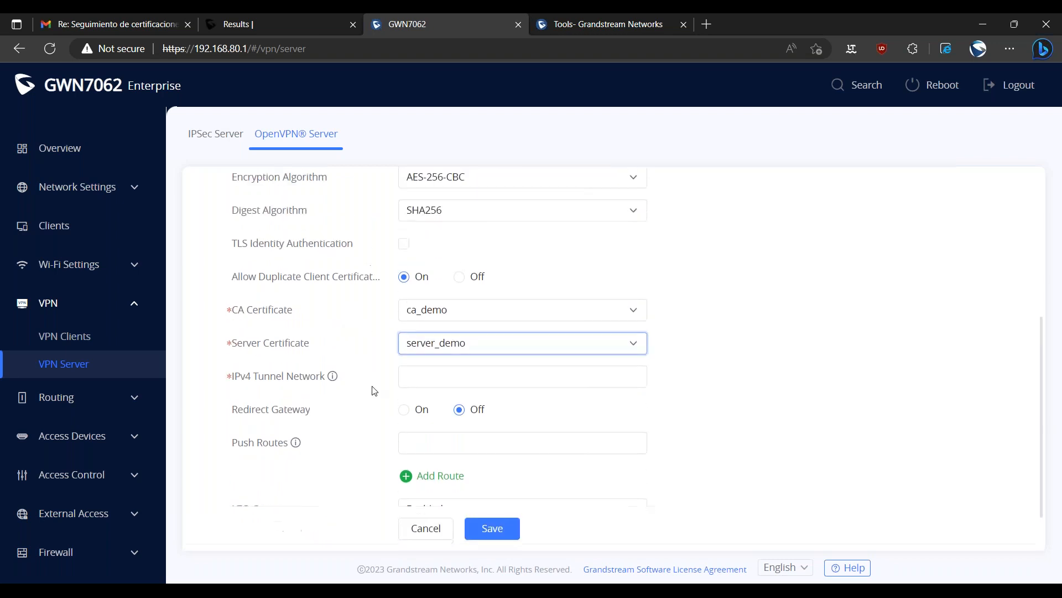
pyautogui.scroll(-1, 327, 400)
# Set the OpenVPN server's IPv4 tunnel network to 10.0.0.0/24.
pyautogui.moveTo(257, 325); pyautogui.dragTo(293, 347)
pyautogui.click(294, 347)
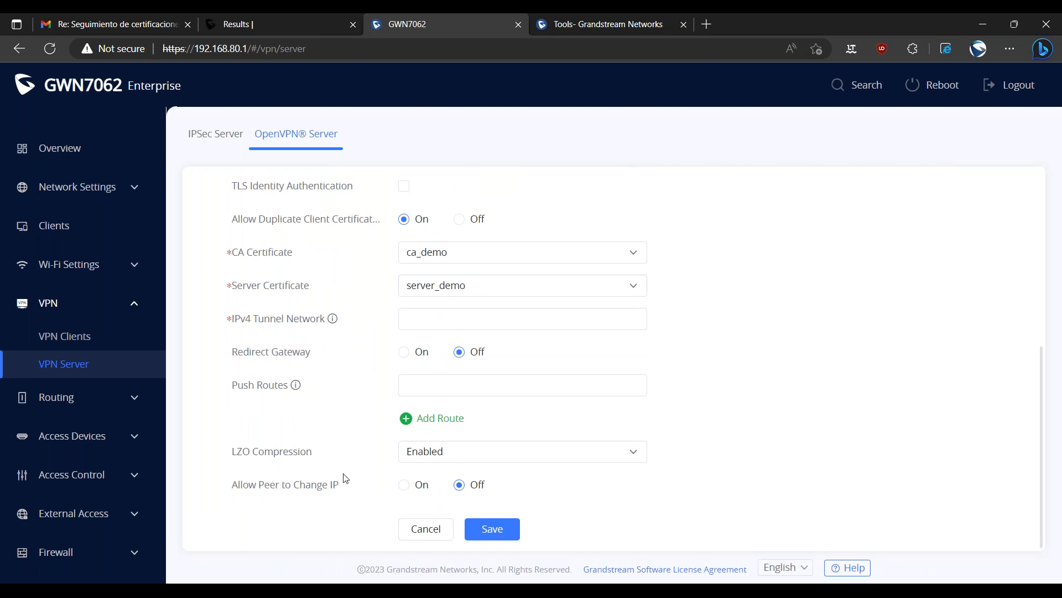
pyautogui.moveTo(251, 320); pyautogui.dragTo(339, 334)
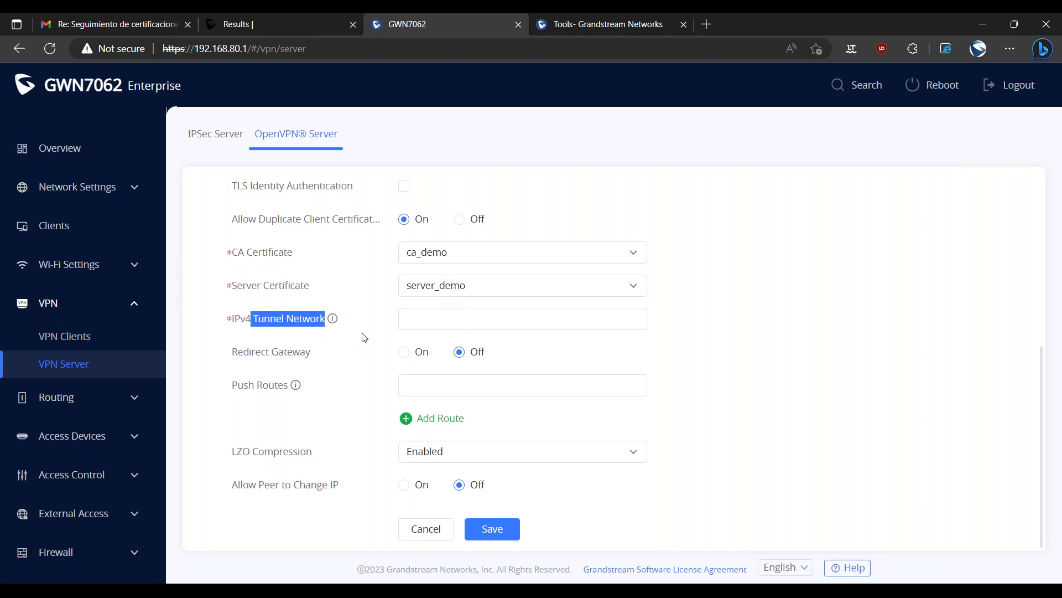
pyautogui.click(365, 314)
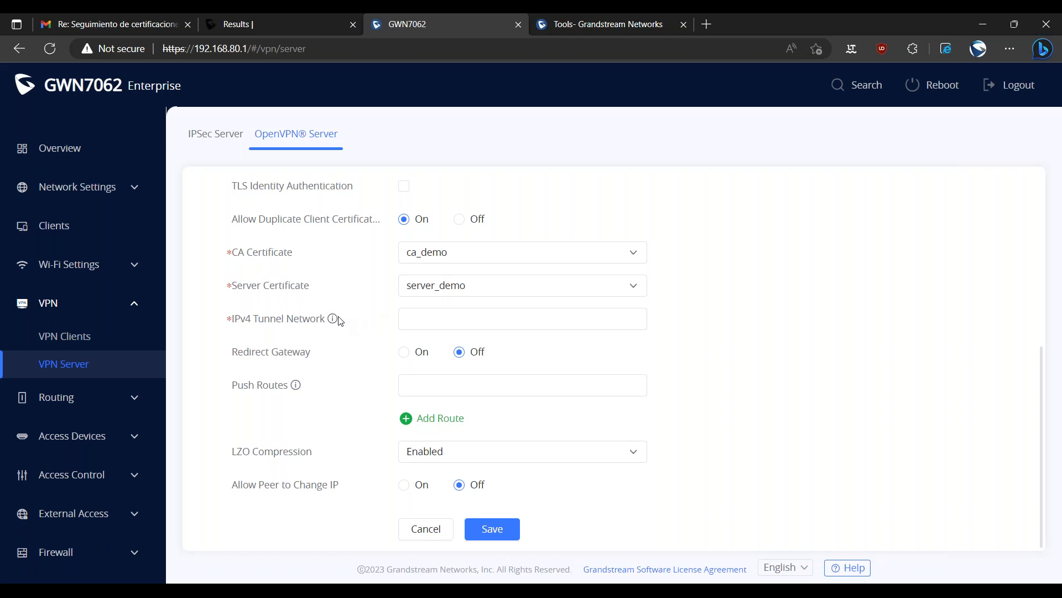
pyautogui.click(412, 317)
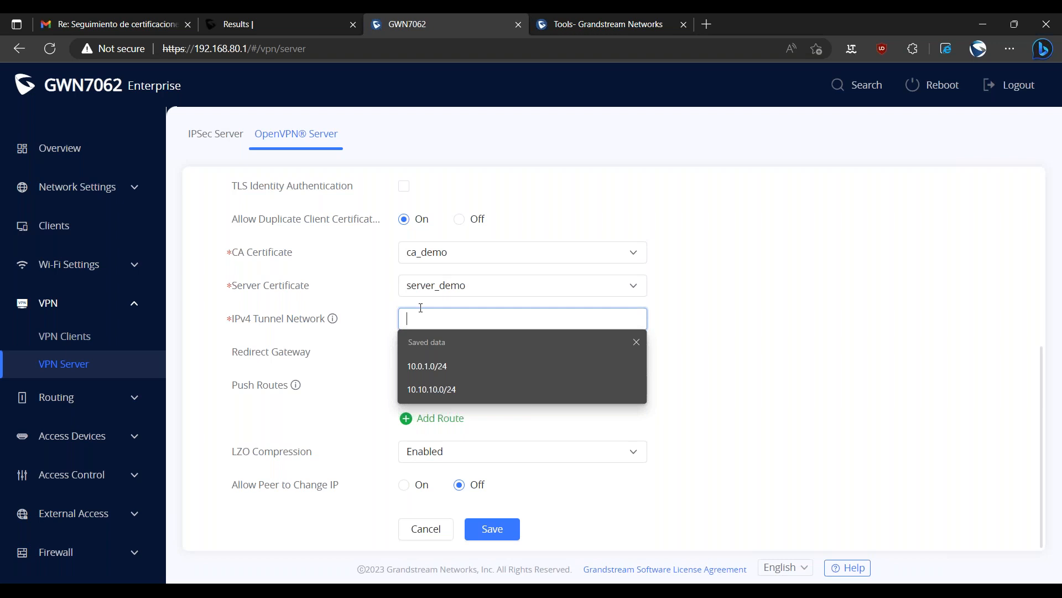
pyautogui.write('10.0.')
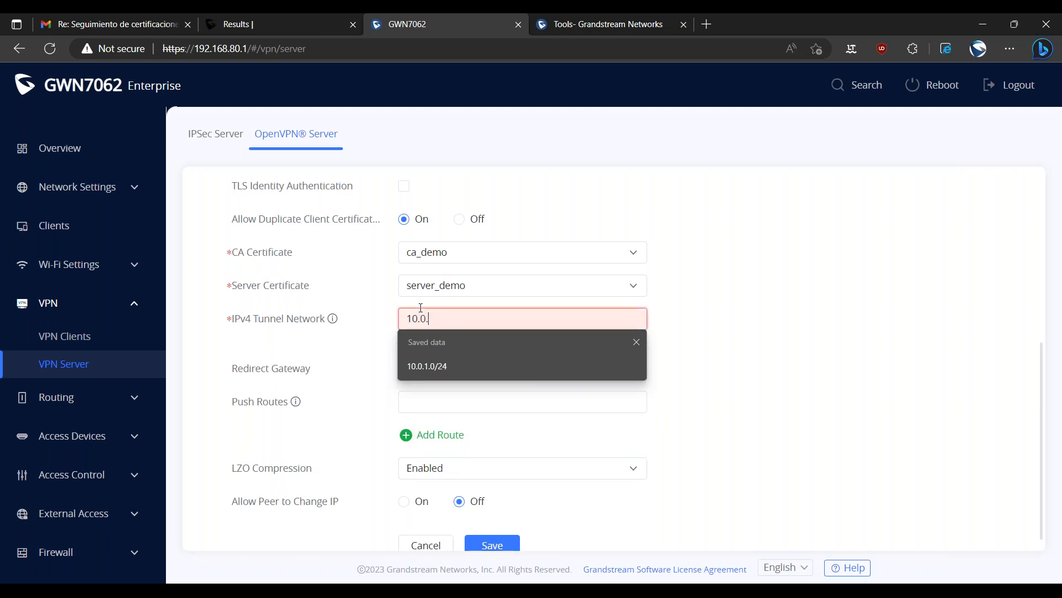
pyautogui.write('0.0')
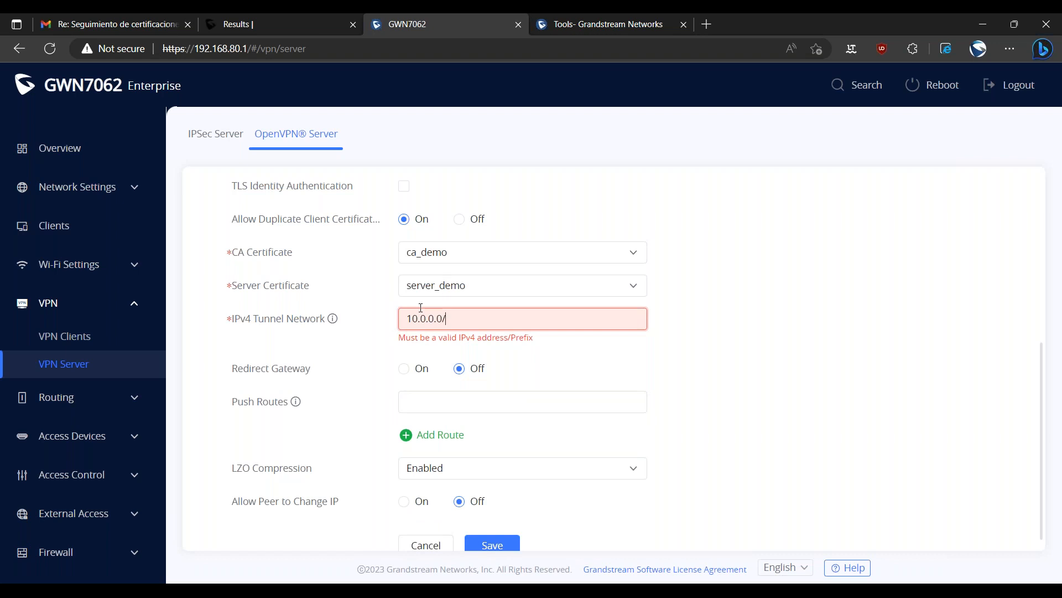
pyautogui.write('24')
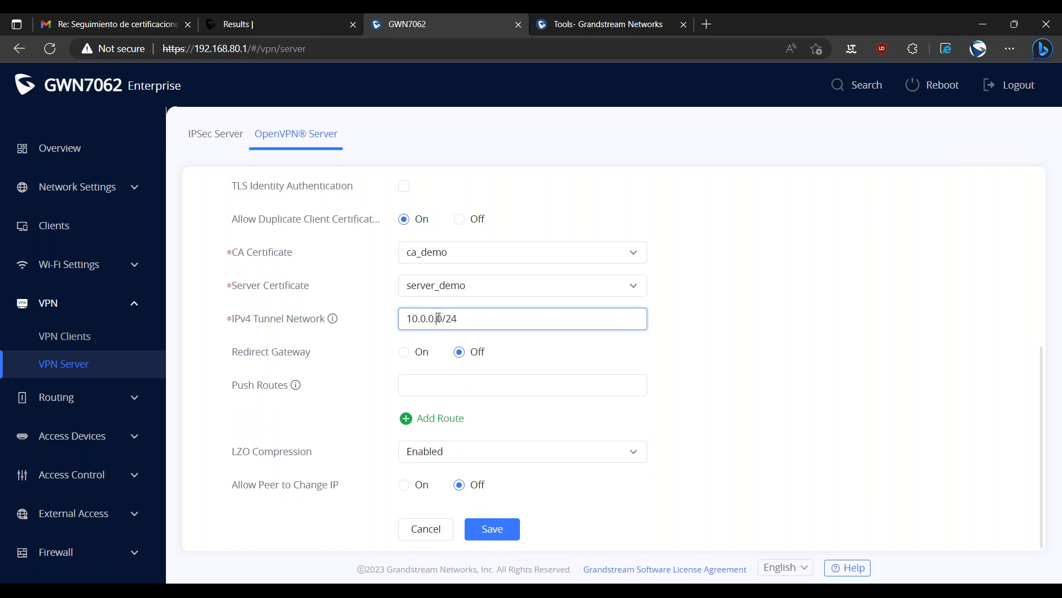
pyautogui.click(456, 321)
pyautogui.click(313, 323)
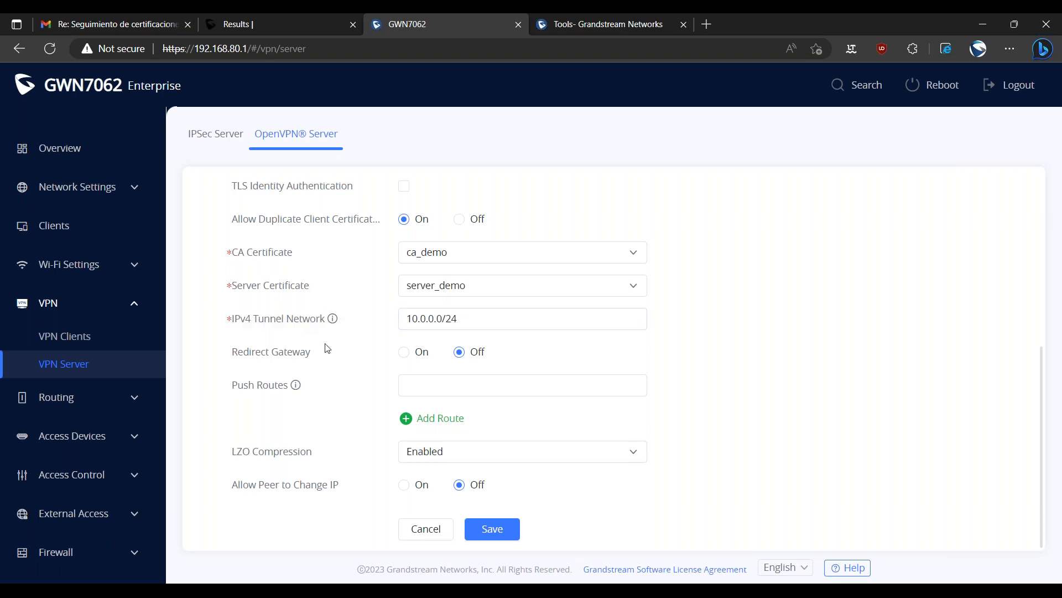
pyautogui.click(442, 320)
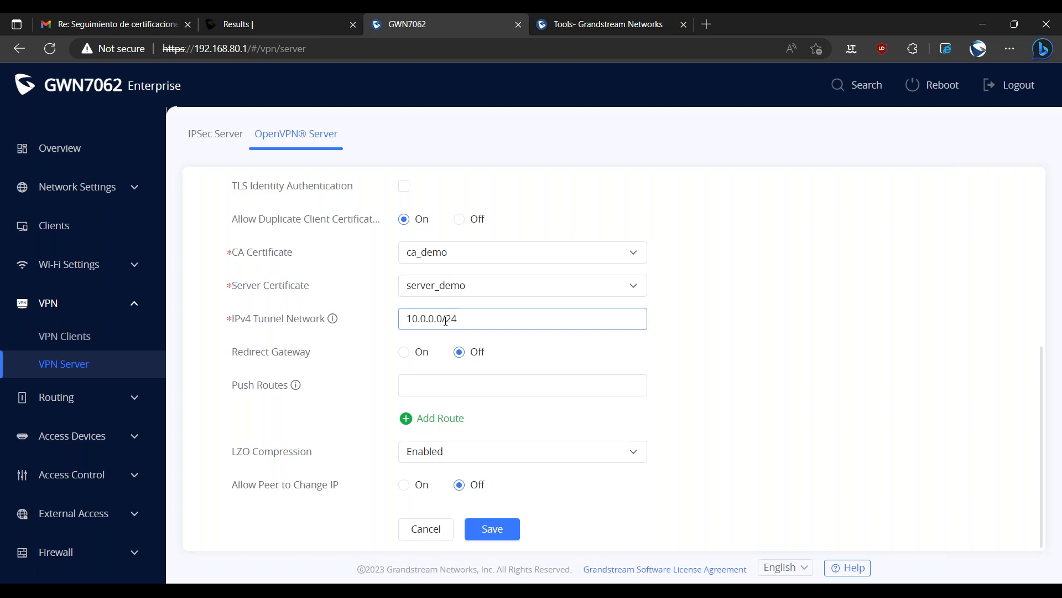
pyautogui.moveTo(443, 320); pyautogui.dragTo(385, 396)
pyautogui.click(383, 398)
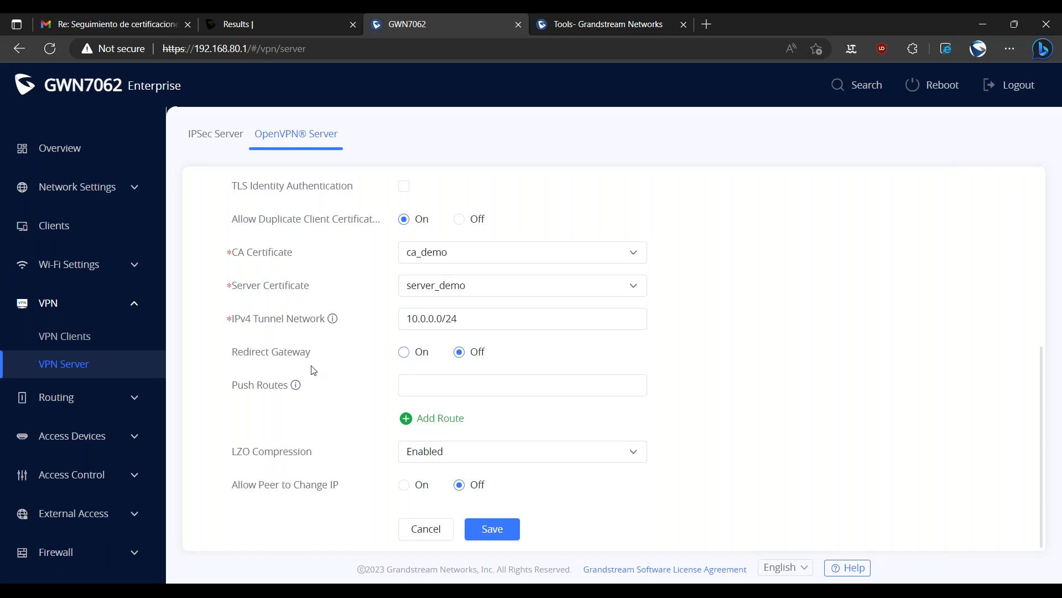
# Try enabling Redirect Gateway for the OpenVPN server and switch it back off.
pyautogui.moveTo(311, 357); pyautogui.dragTo(273, 359)
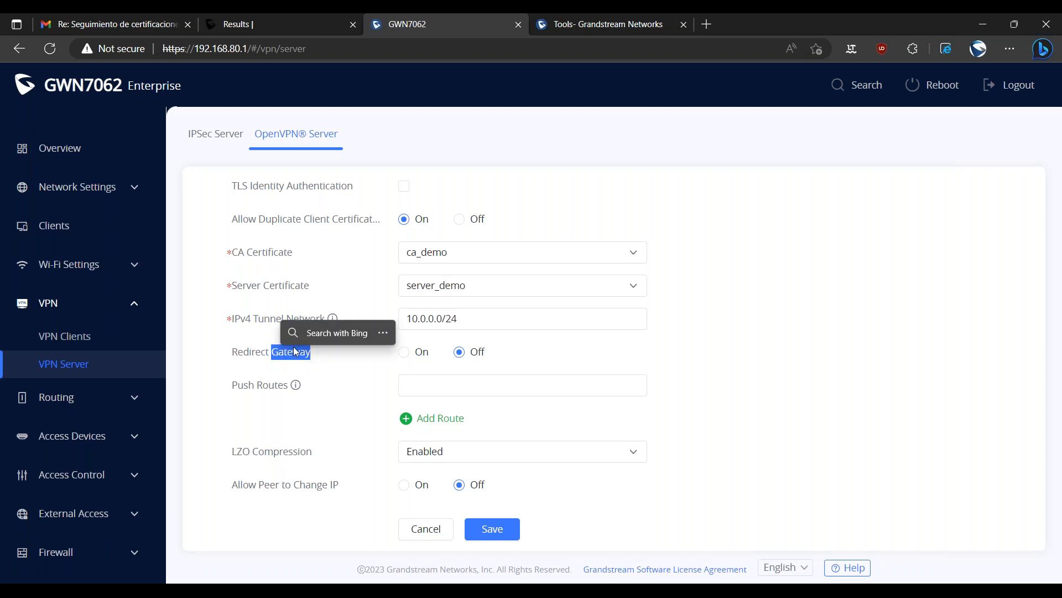
pyautogui.click(334, 368)
pyautogui.click(403, 354)
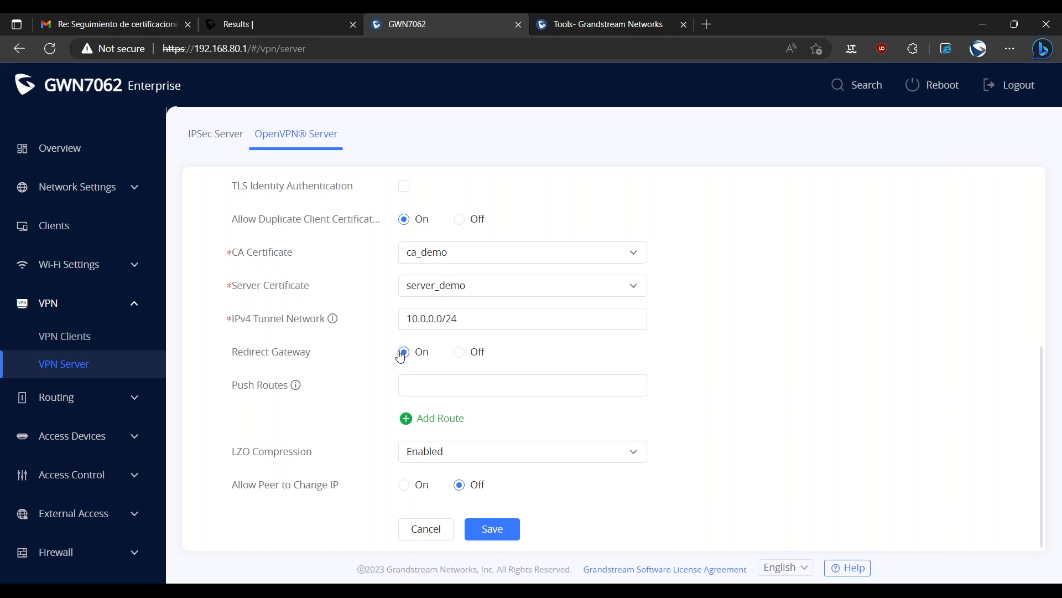
pyautogui.click(459, 353)
# Enter 192.168.80.0/24 as the OpenVPN server's push route.
pyautogui.doubleClick(264, 386)
pyautogui.click(422, 385)
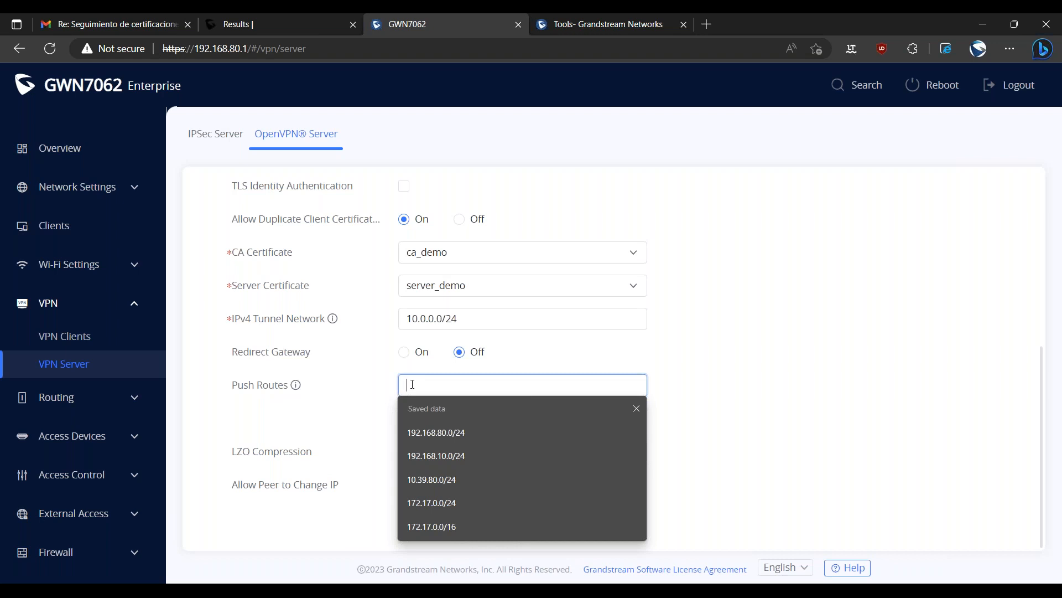
pyautogui.click(430, 385)
pyautogui.click(431, 390)
pyautogui.moveTo(302, 387)
pyautogui.write('192.16')
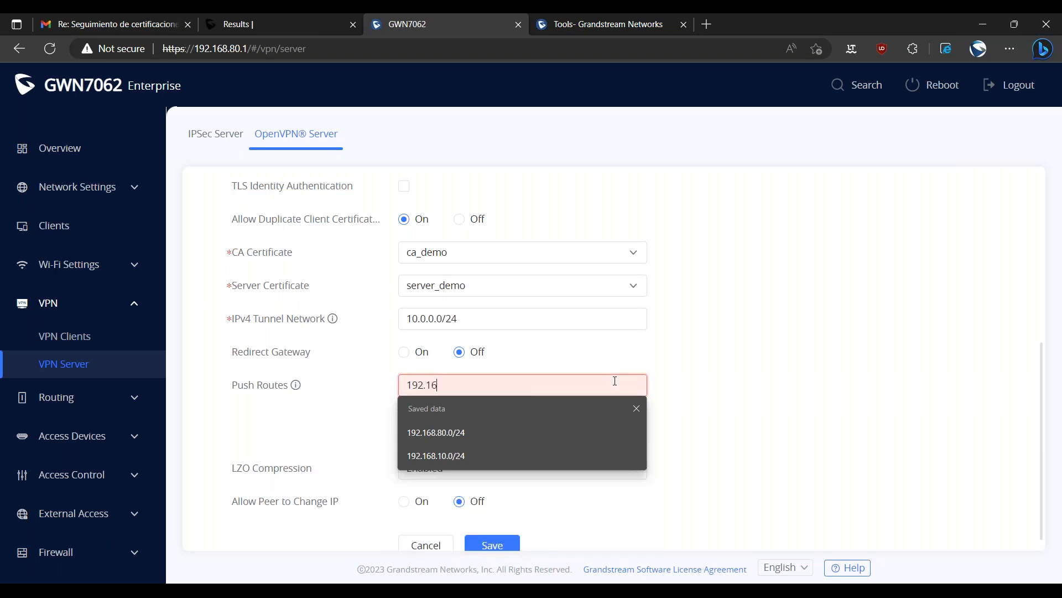
pyautogui.write('8.80.0/24')
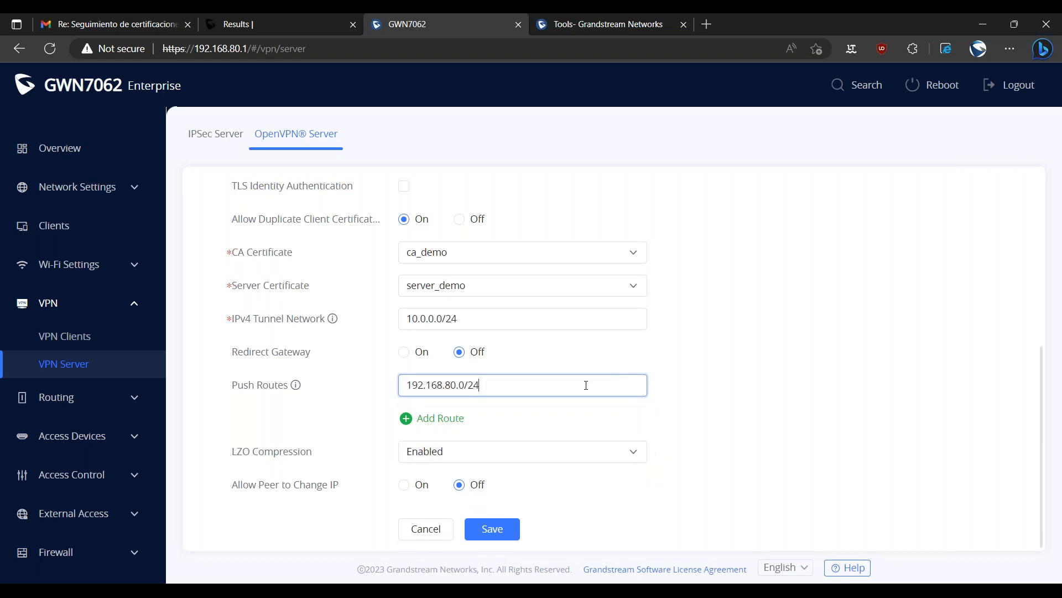
pyautogui.moveTo(481, 385); pyautogui.dragTo(403, 387)
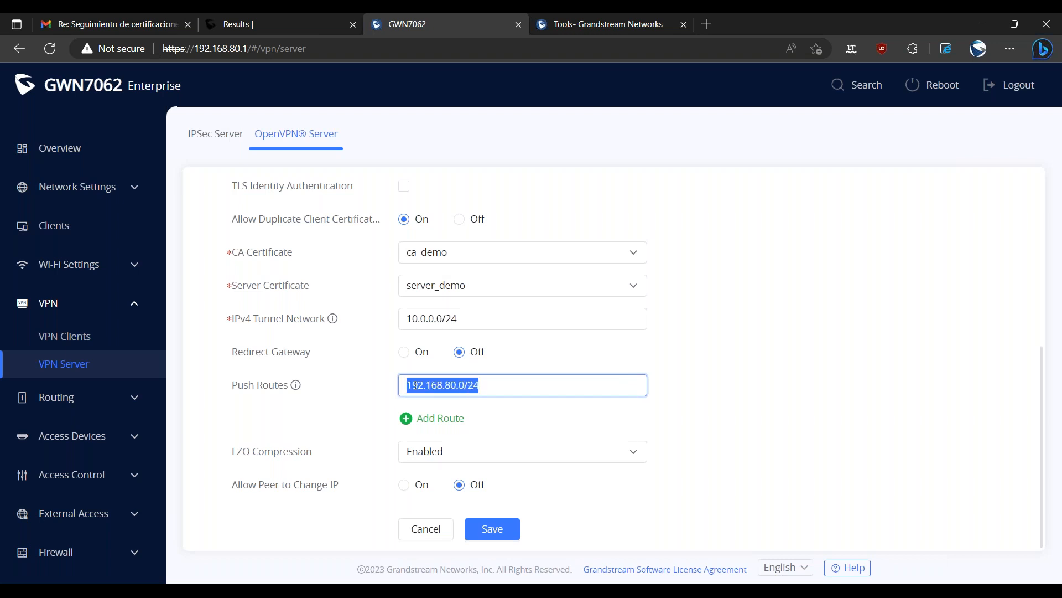
pyautogui.click(195, 49)
pyautogui.moveTo(208, 54); pyautogui.dragTo(332, 53)
pyautogui.press('BackSpace')
pyautogui.write('0')
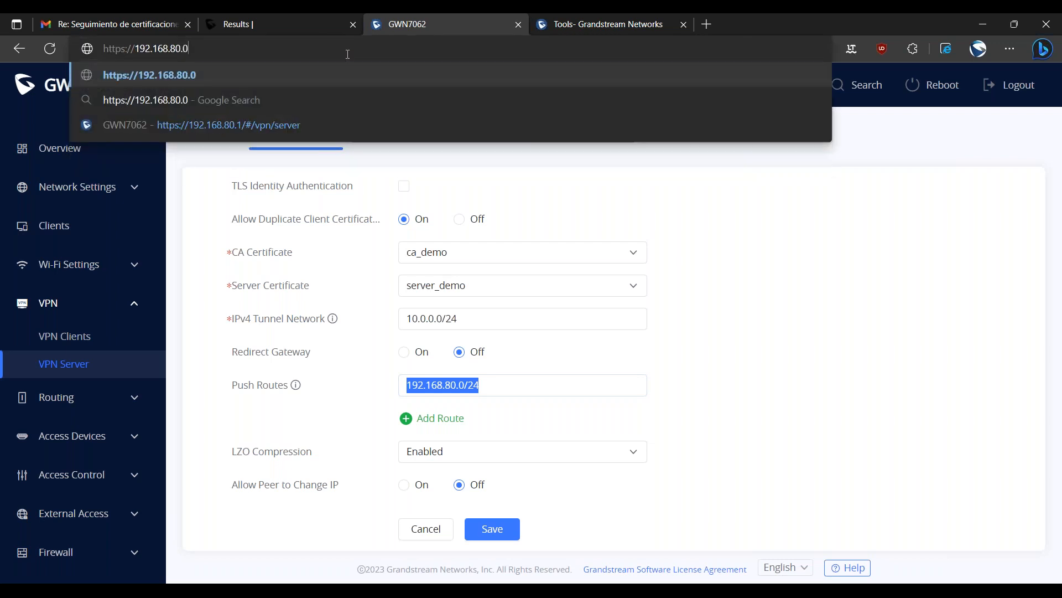
pyautogui.write('/24')
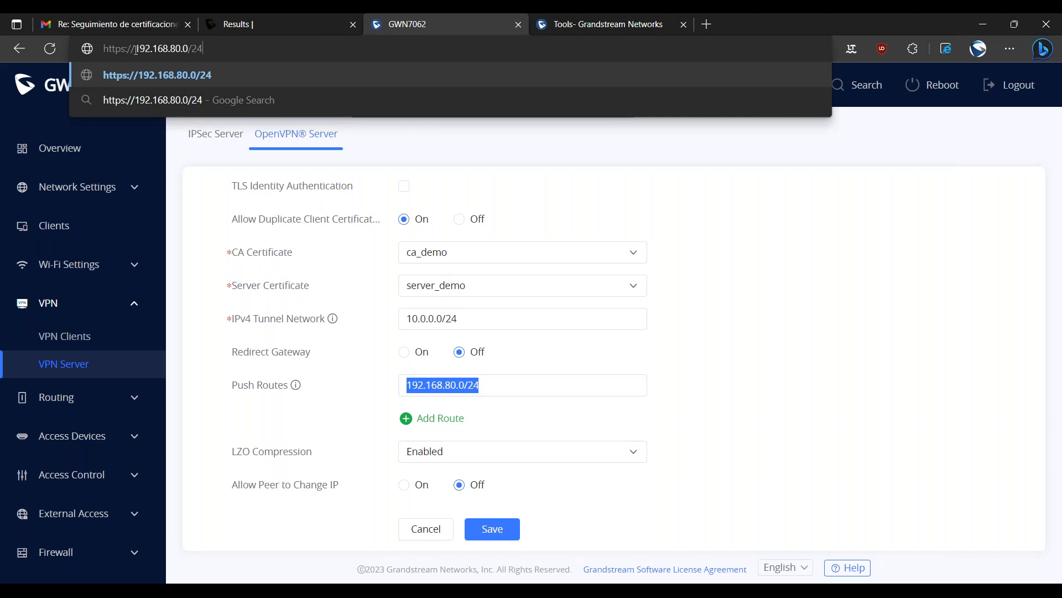
pyautogui.moveTo(136, 51); pyautogui.dragTo(204, 49)
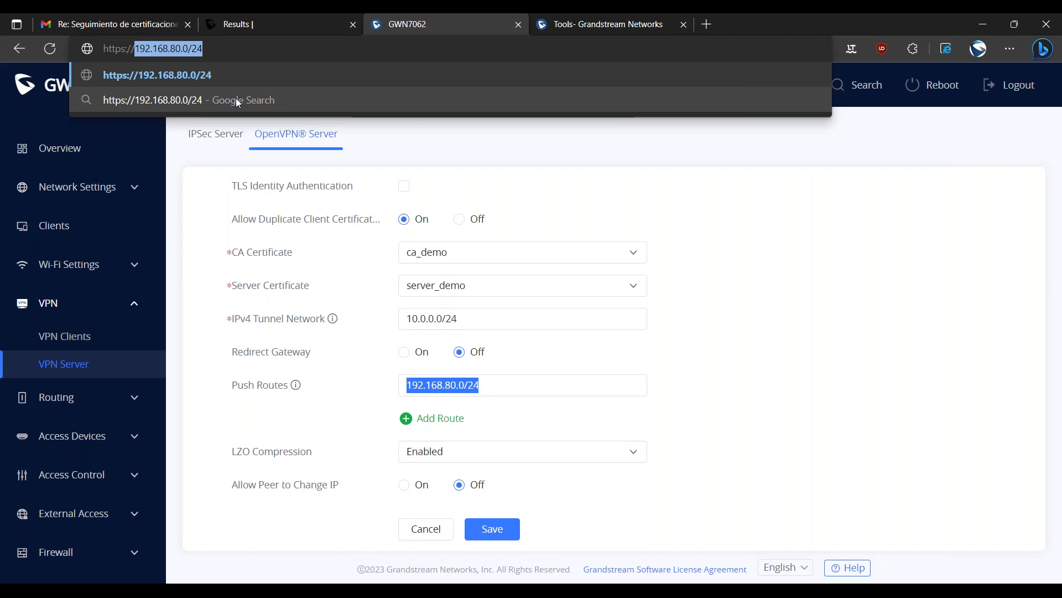
pyautogui.click(476, 387)
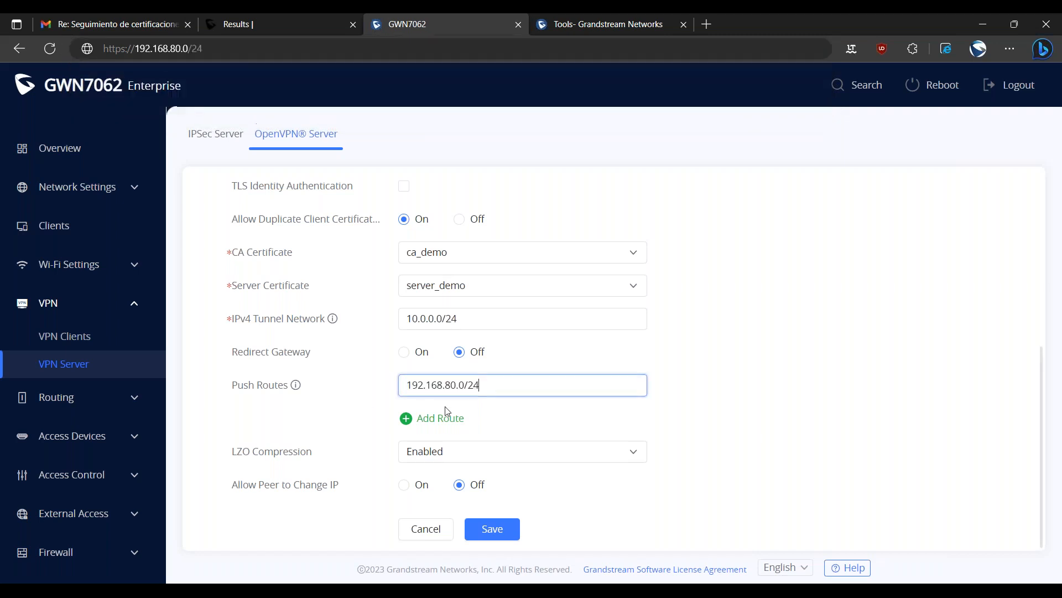
pyautogui.doubleClick(472, 390)
pyautogui.doubleClick(446, 386)
pyautogui.doubleClick(454, 388)
pyautogui.click(340, 392)
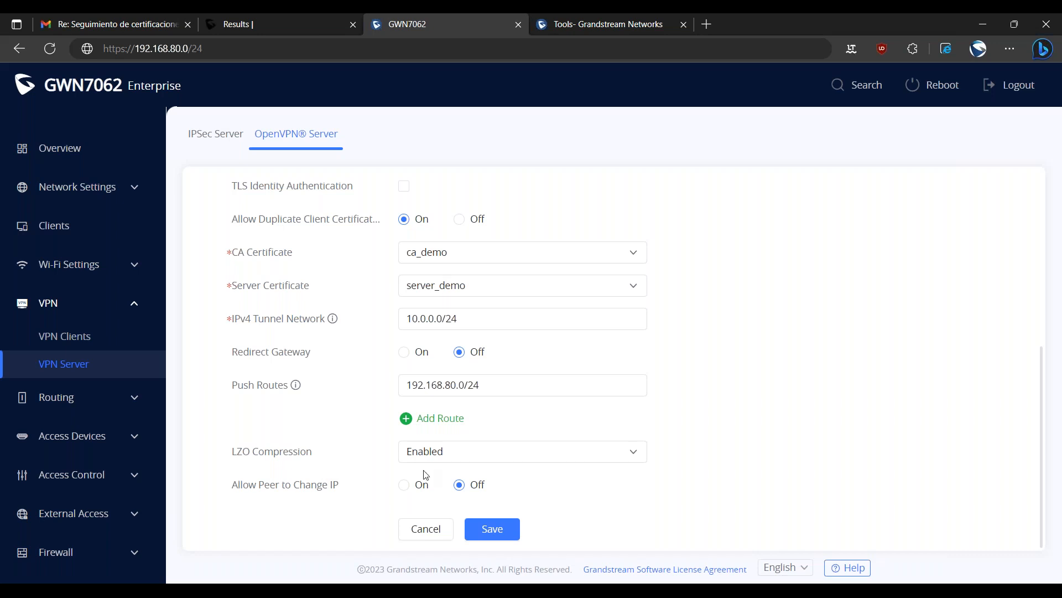
# Allow peers to change their IP and save the OpenVPN server configuration.
pyautogui.click(404, 486)
pyautogui.scroll(1, 657, 505)
pyautogui.scroll(5, 631, 441)
pyautogui.scroll(-5, 670, 445)
pyautogui.click(501, 530)
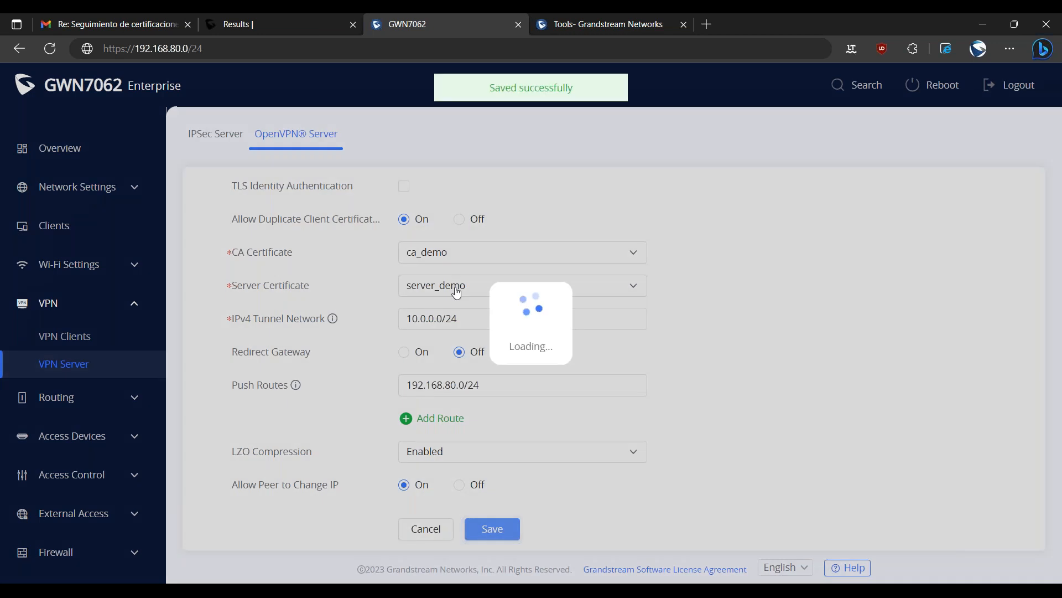
# Review the saved OpenVPN server settings and the available server modes, keeping SSL + User Authentication selected.
pyautogui.scroll(5, 733, 309)
pyautogui.scroll(-5, 731, 313)
pyautogui.scroll(5, 708, 360)
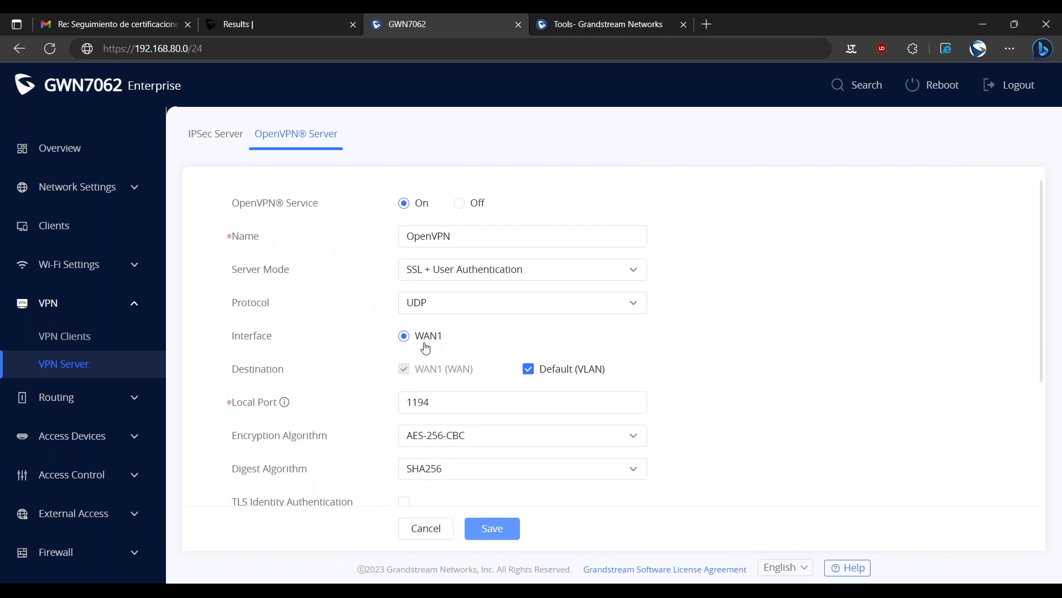
pyautogui.tripleClick(264, 270)
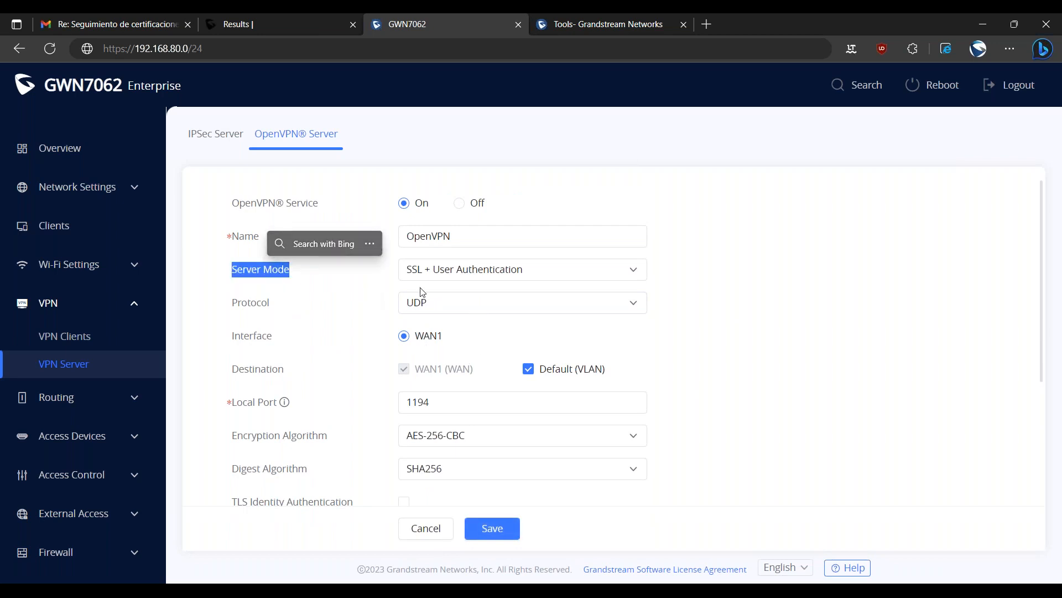
pyautogui.click(445, 276)
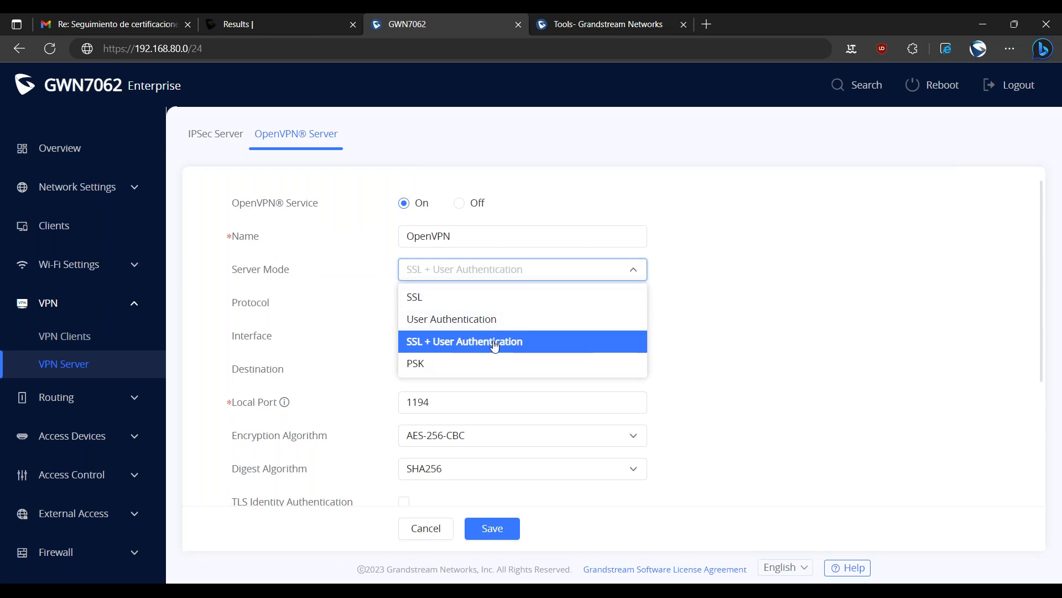
pyautogui.click(422, 344)
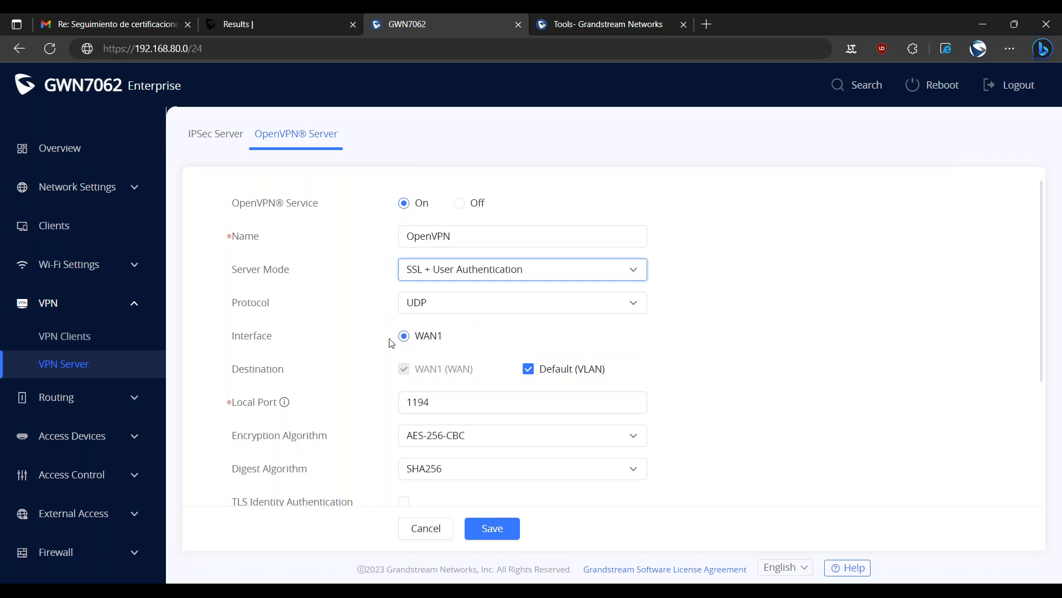
# Review the OpenVPN server's destination and digest algorithm settings and the available encryption algorithms.
pyautogui.scroll(-2, 428, 354)
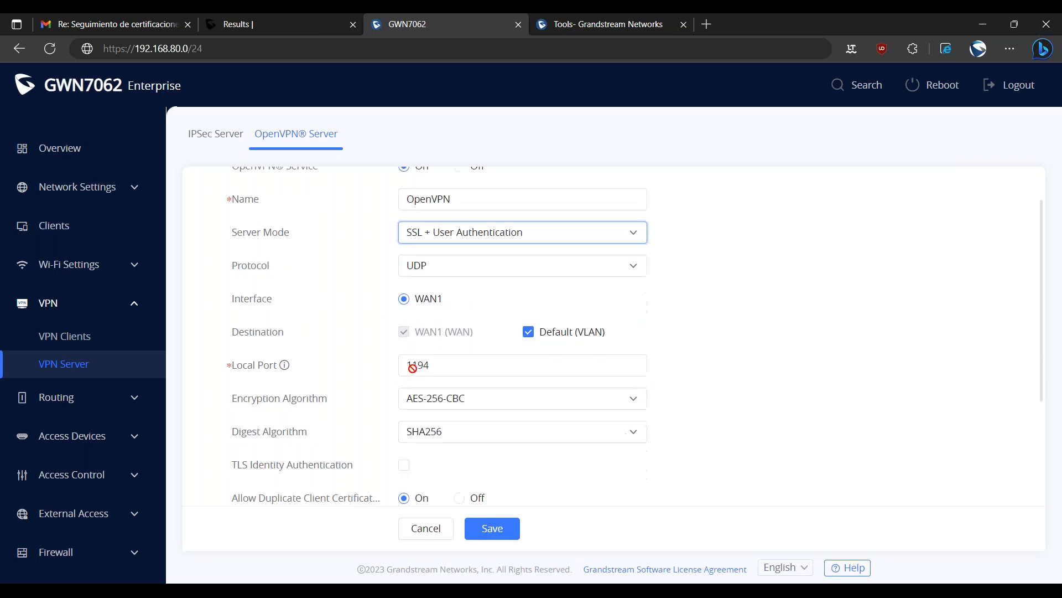
pyautogui.moveTo(233, 256); pyautogui.dragTo(284, 260)
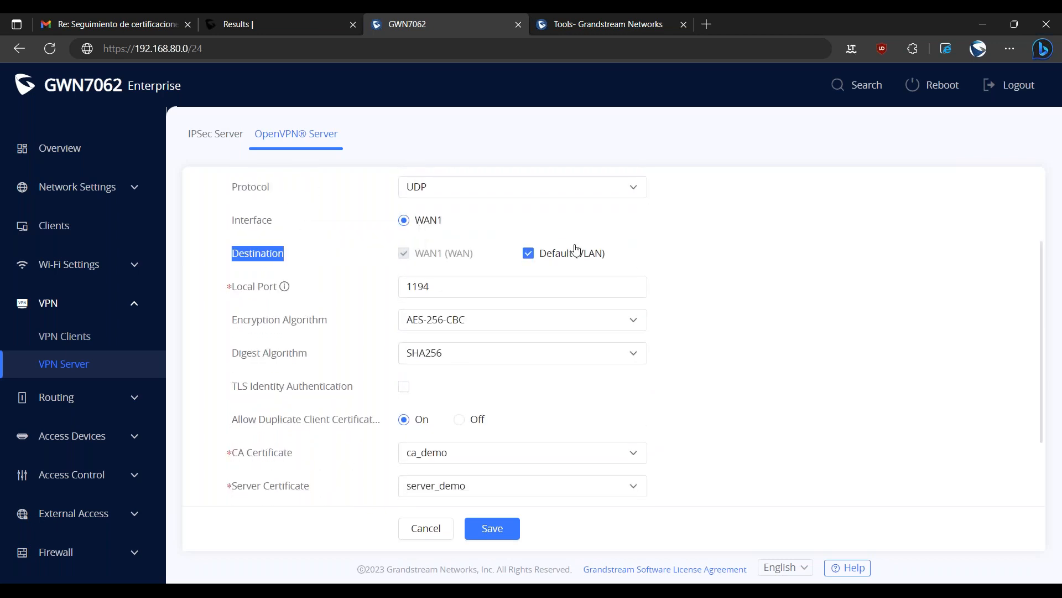
pyautogui.click(780, 300)
pyautogui.scroll(-1, 773, 327)
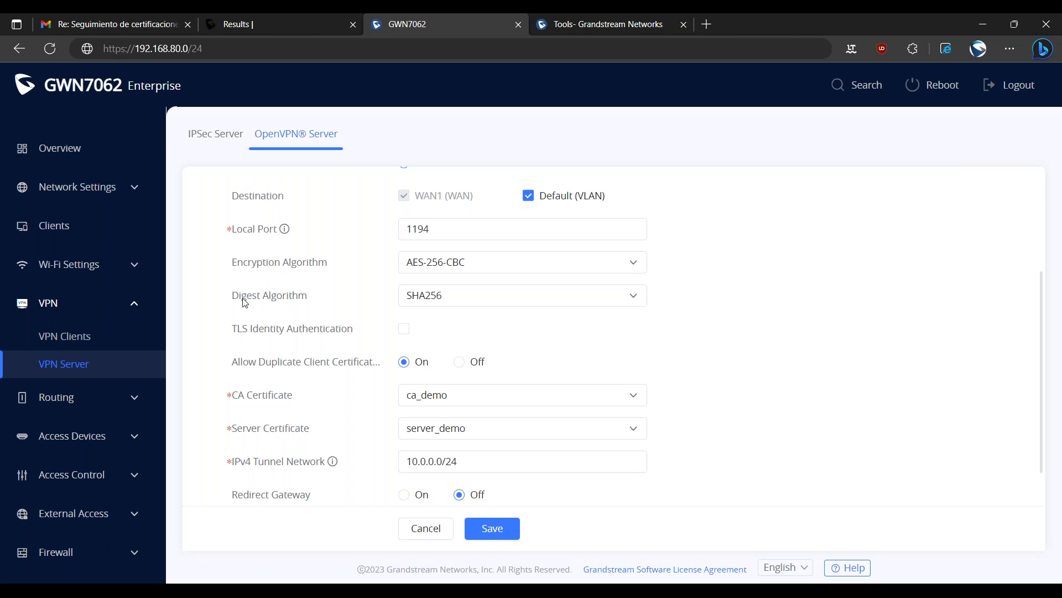
pyautogui.moveTo(240, 296); pyautogui.dragTo(309, 313)
pyautogui.click(482, 269)
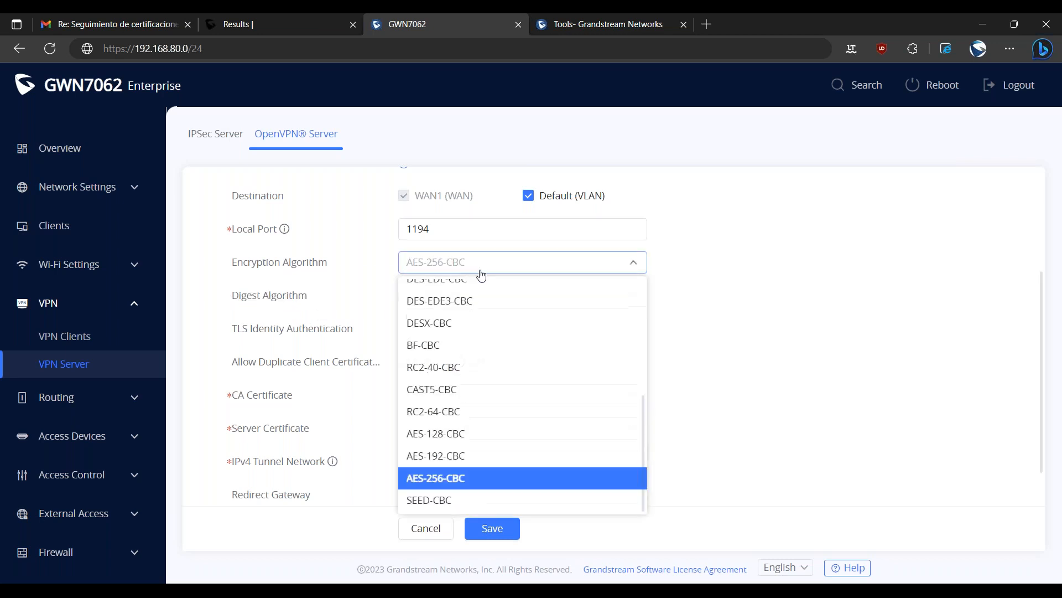
pyautogui.click(487, 268)
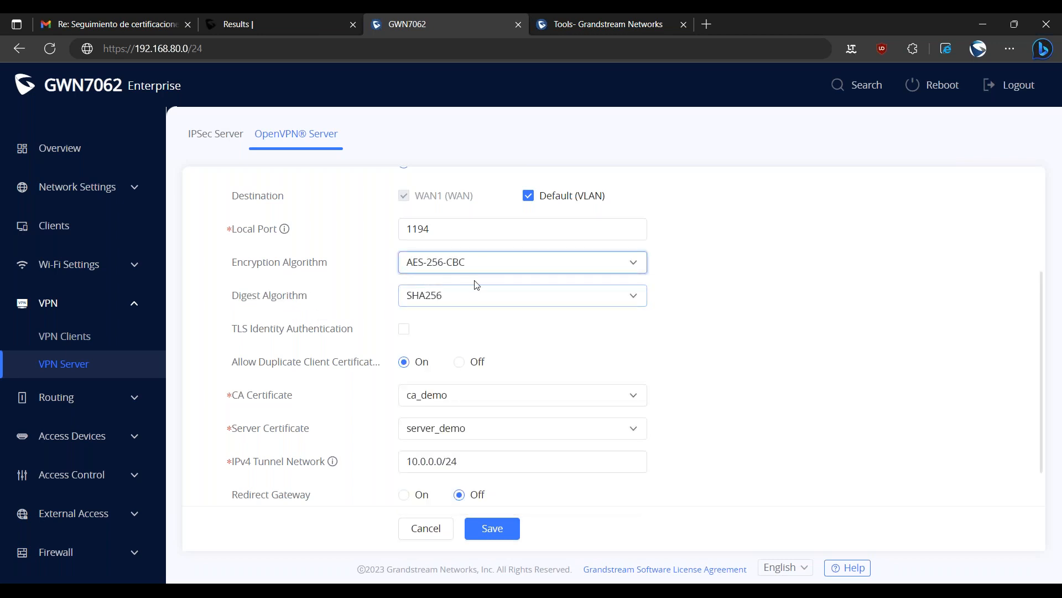
# Review the OpenVPN server's CA and server certificates and its IPv4 tunnel network.
pyautogui.scroll(-1, 245, 399)
pyautogui.doubleClick(280, 345)
pyautogui.click(267, 342)
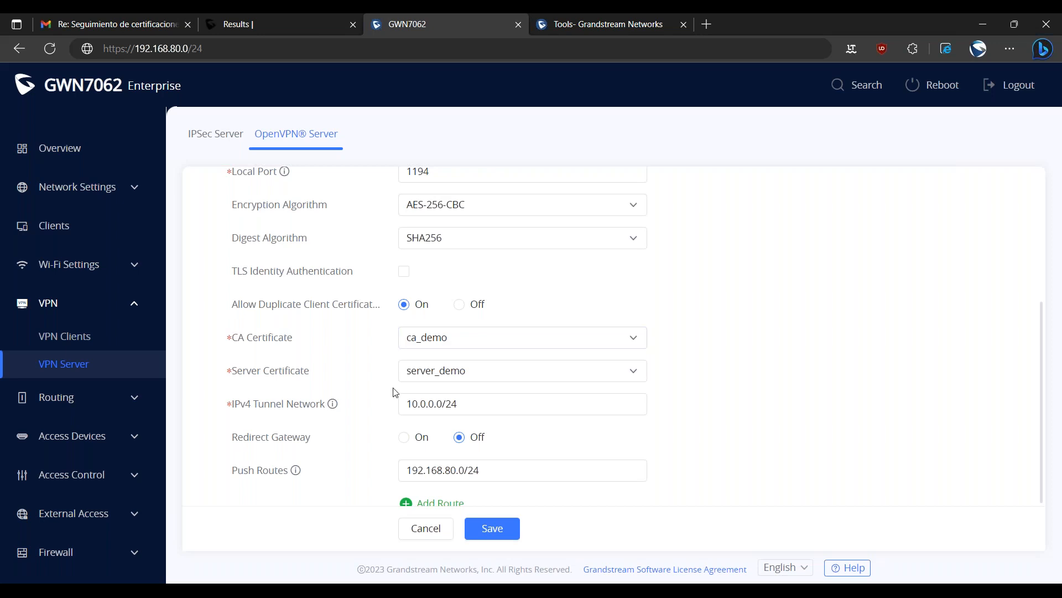
pyautogui.scroll(-2, 394, 386)
pyautogui.tripleClick(431, 319)
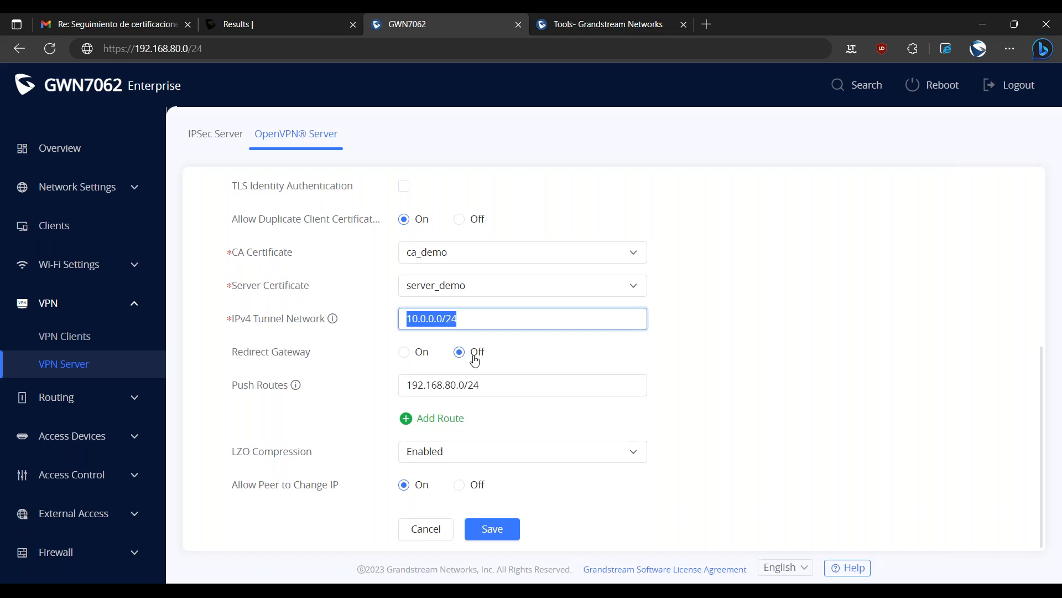
# Try the push route's 192.168.80.0/24 as the OpenVPN server's IPv4 tunnel network.
pyautogui.tripleClick(493, 384)
pyautogui.hotkey('ctrl', 'c')
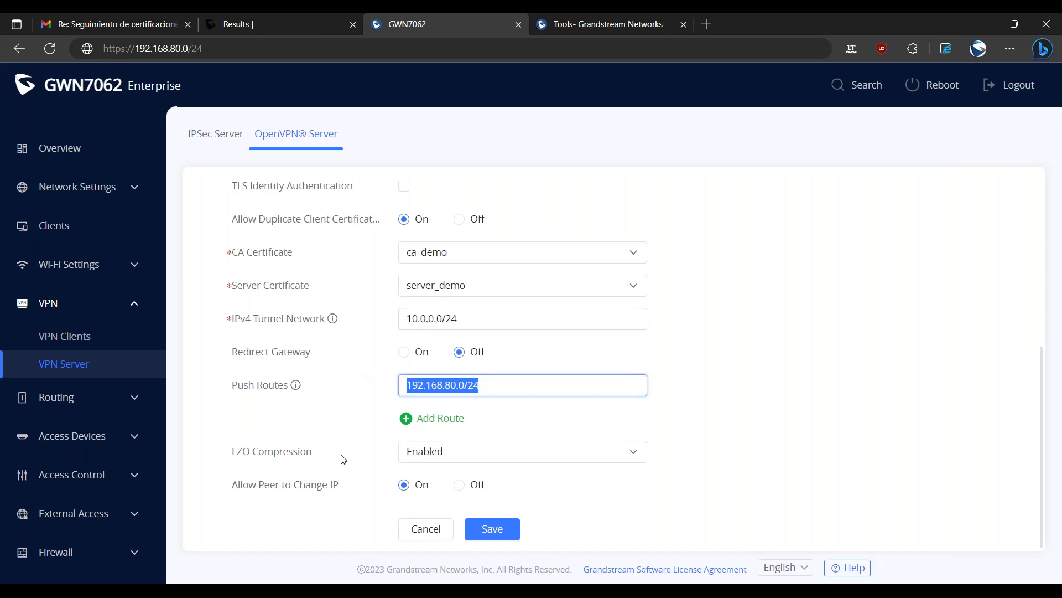
pyautogui.moveTo(408, 320); pyautogui.dragTo(458, 321)
pyautogui.hotkey('ctrl', 'v')
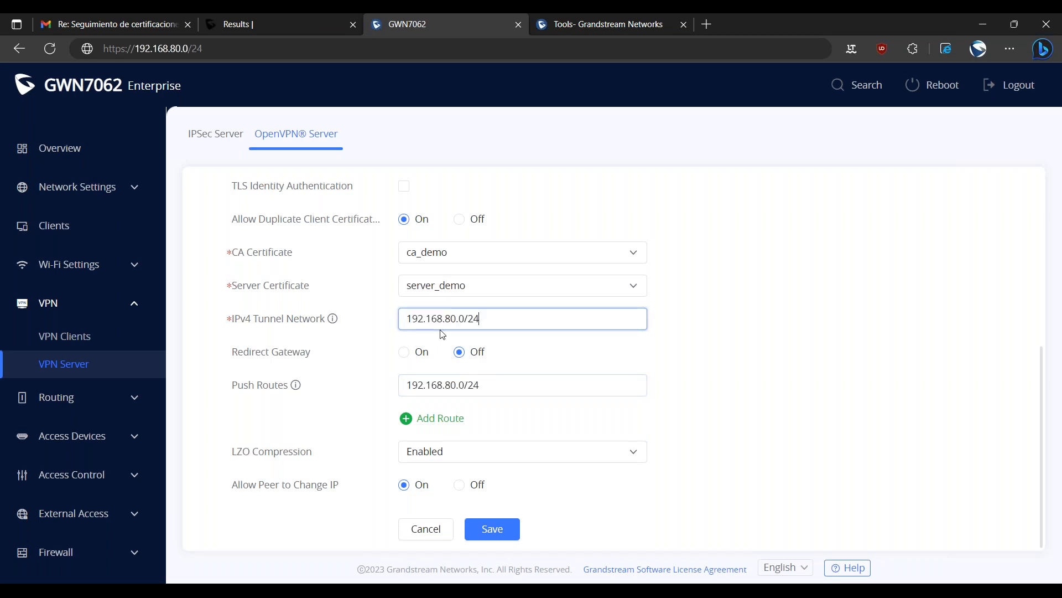
# Set the OpenVPN server's IPv4 tunnel network to 10.10.10.0/24 and save the server configuration.
pyautogui.moveTo(481, 318); pyautogui.dragTo(381, 305)
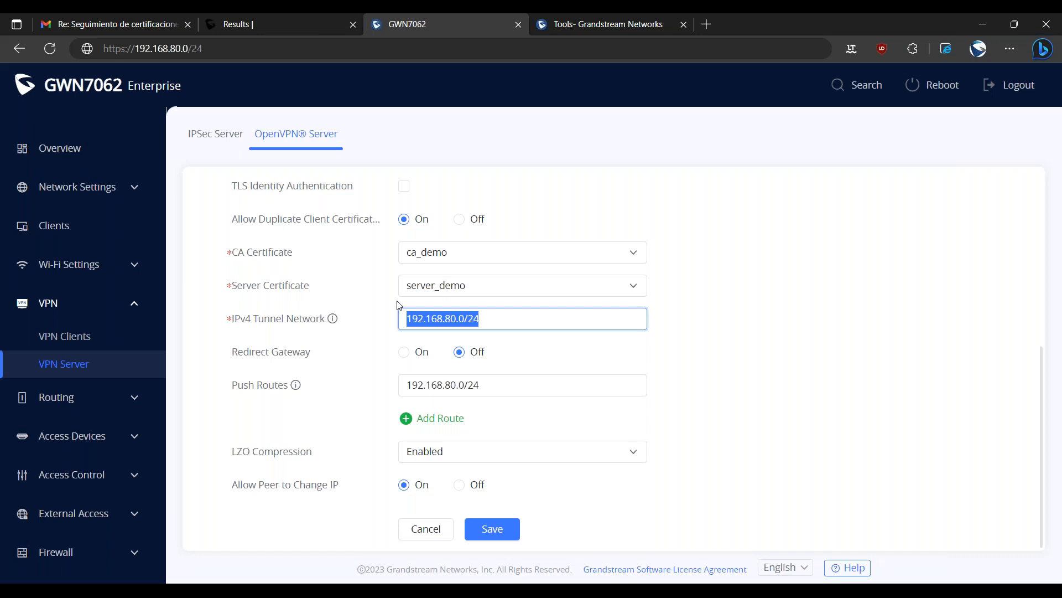
pyautogui.press('BackSpace')
pyautogui.write('10')
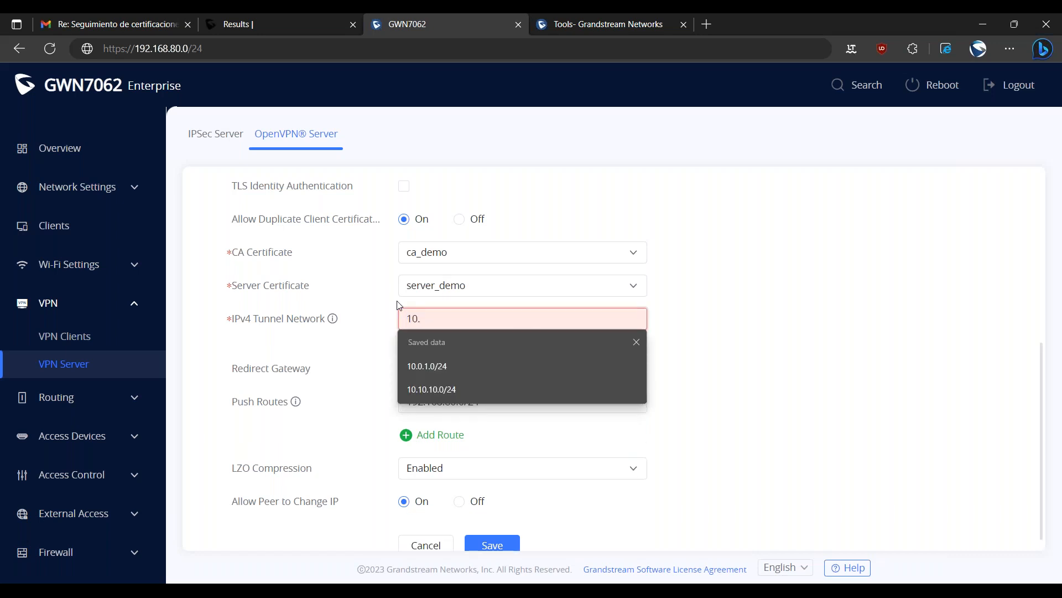
pyautogui.write('.1.0')
pyautogui.press('BackSpace')
pyautogui.press('BackSpace')
pyautogui.write('0')
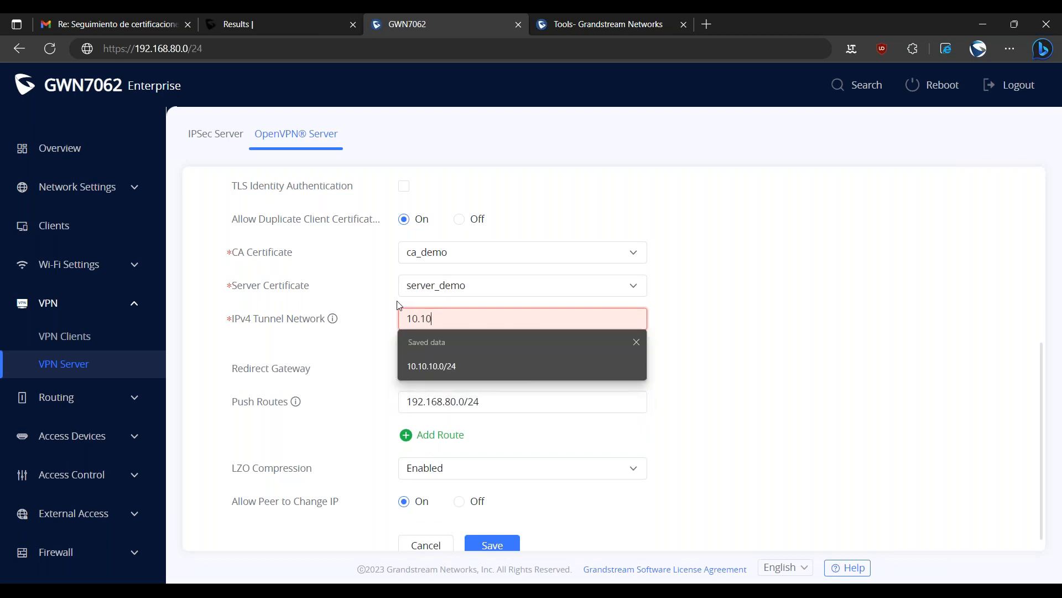
pyautogui.write('.10.0/24')
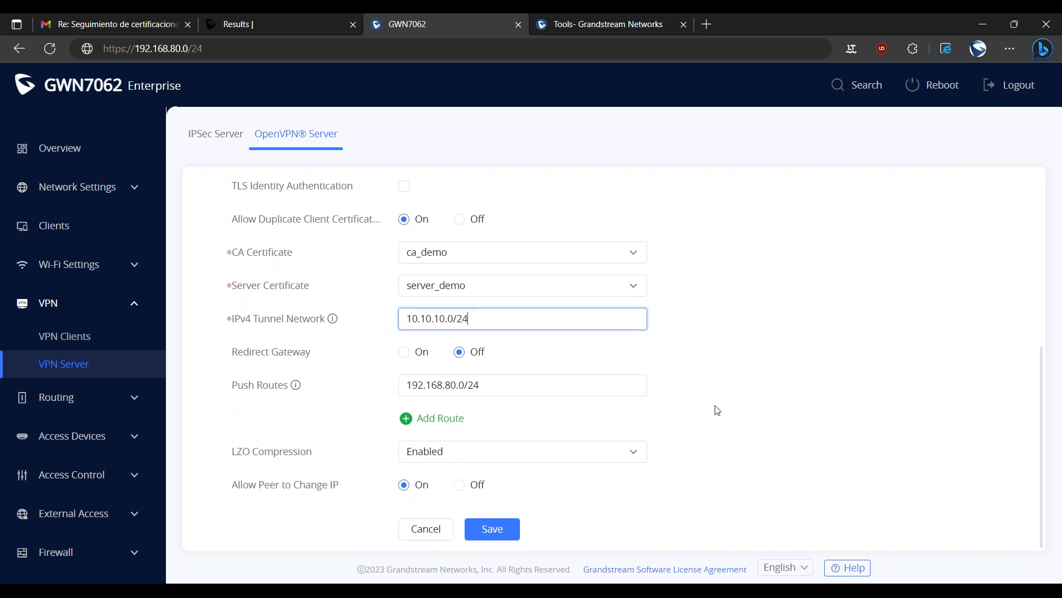
pyautogui.click(499, 536)
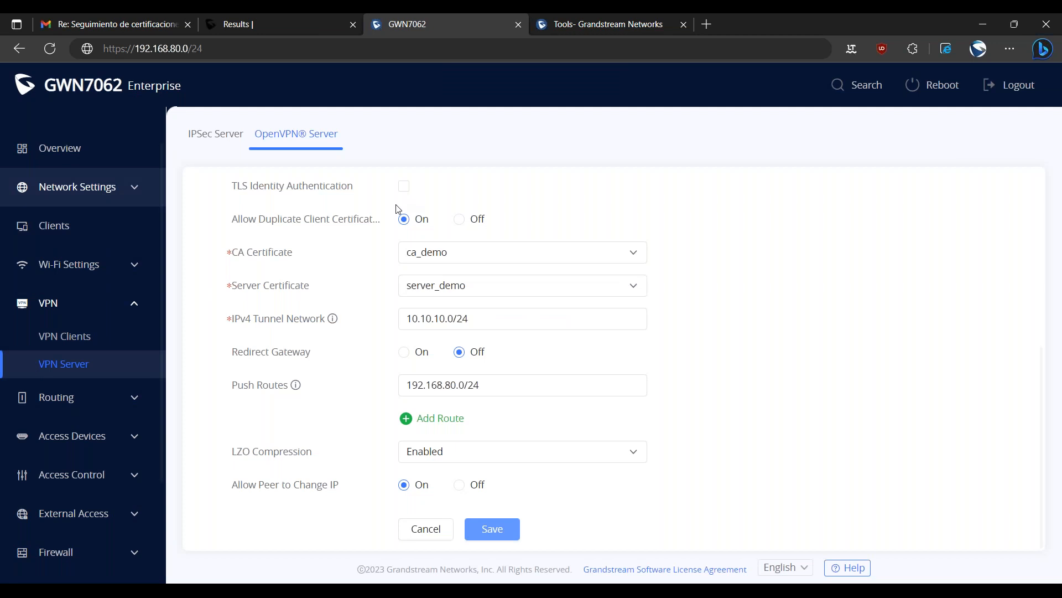
# Add OpenVPN (VPN) as a destination of the Default VLAN in the LAN settings and save the VLAN.
pyautogui.scroll(5, 319, 295)
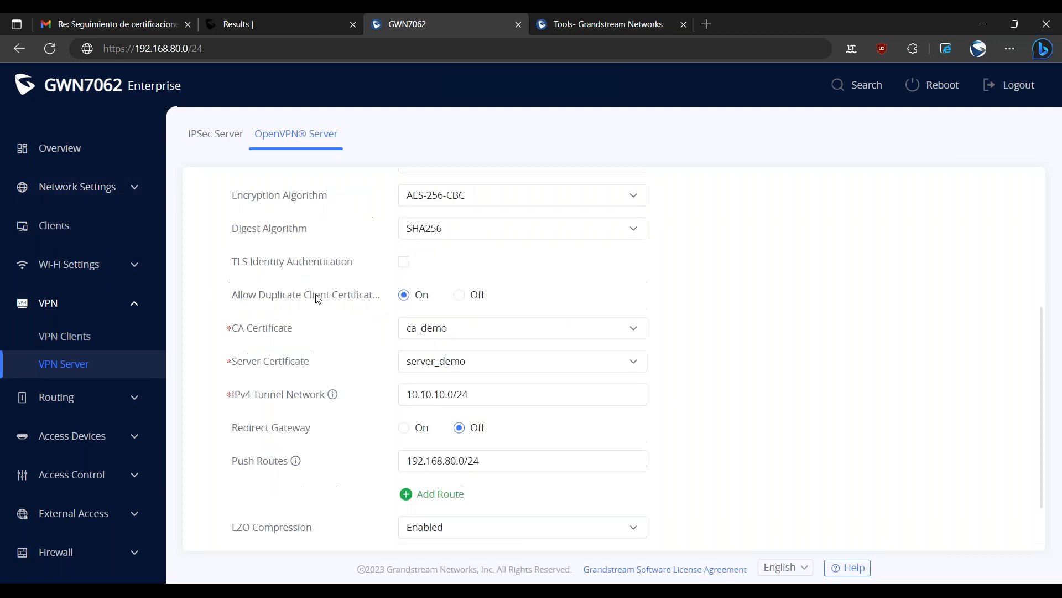
pyautogui.moveTo(230, 344); pyautogui.dragTo(287, 354)
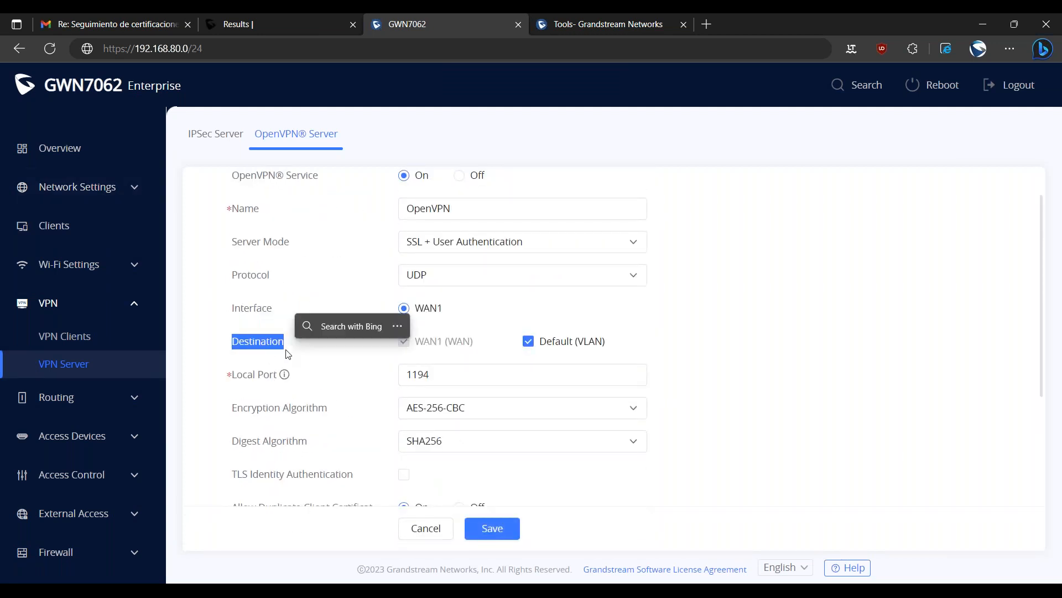
pyautogui.click(115, 188)
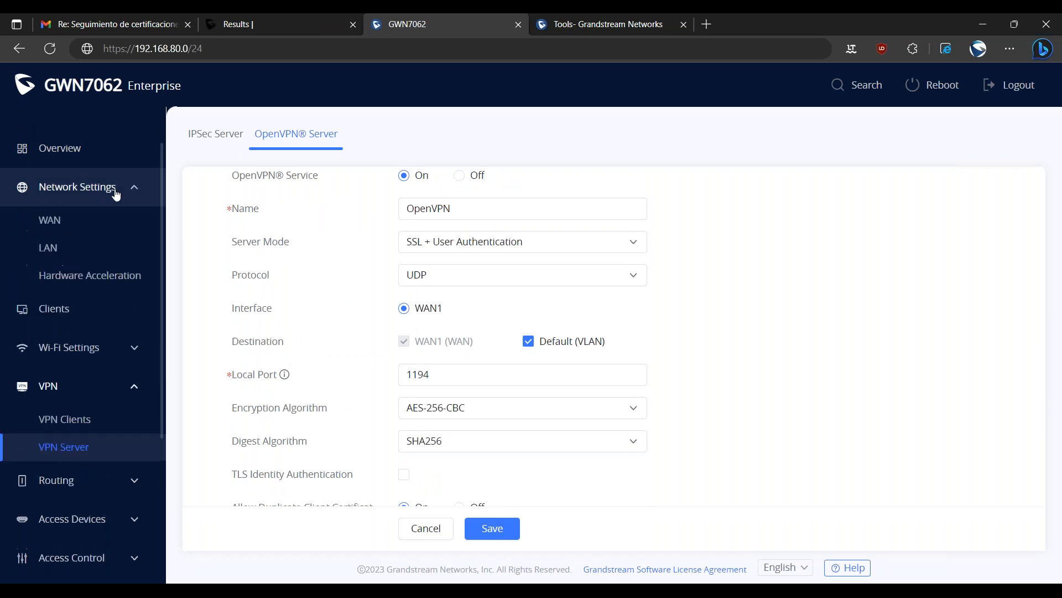
pyautogui.click(60, 252)
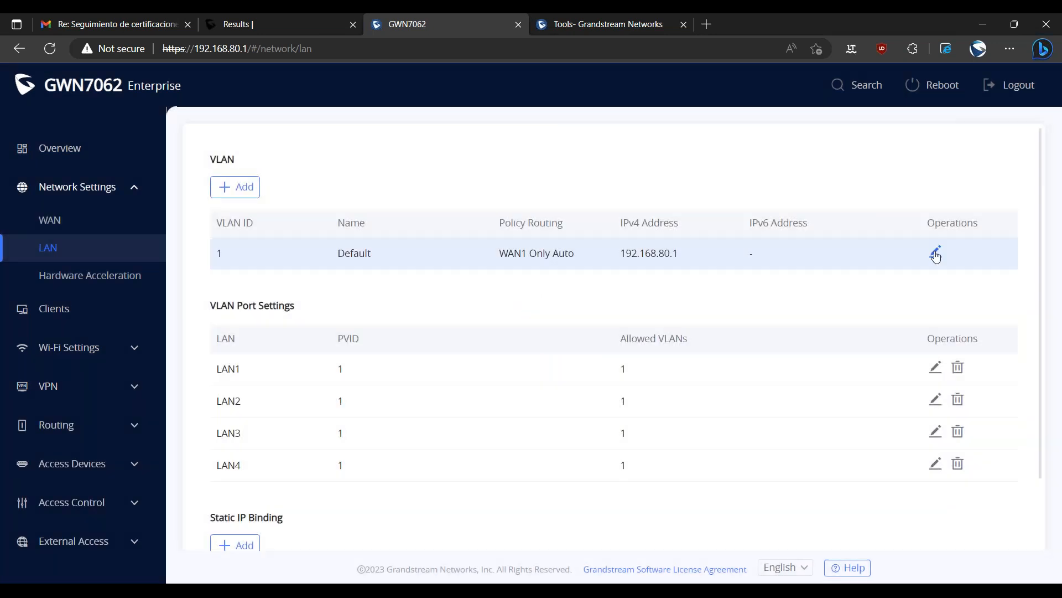
pyautogui.click(936, 253)
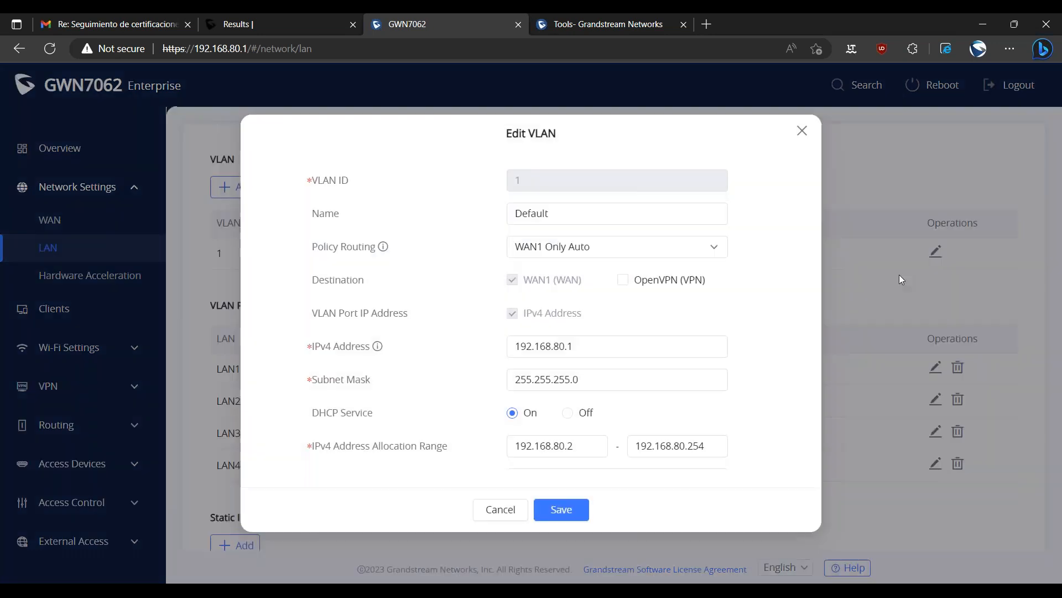
pyautogui.moveTo(319, 280); pyautogui.dragTo(371, 290)
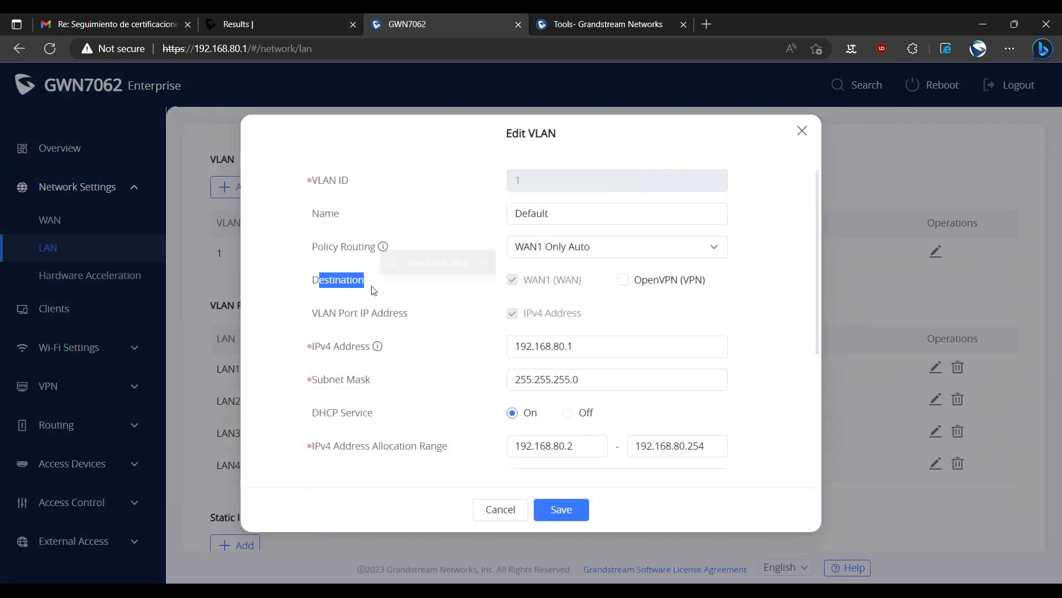
pyautogui.click(367, 293)
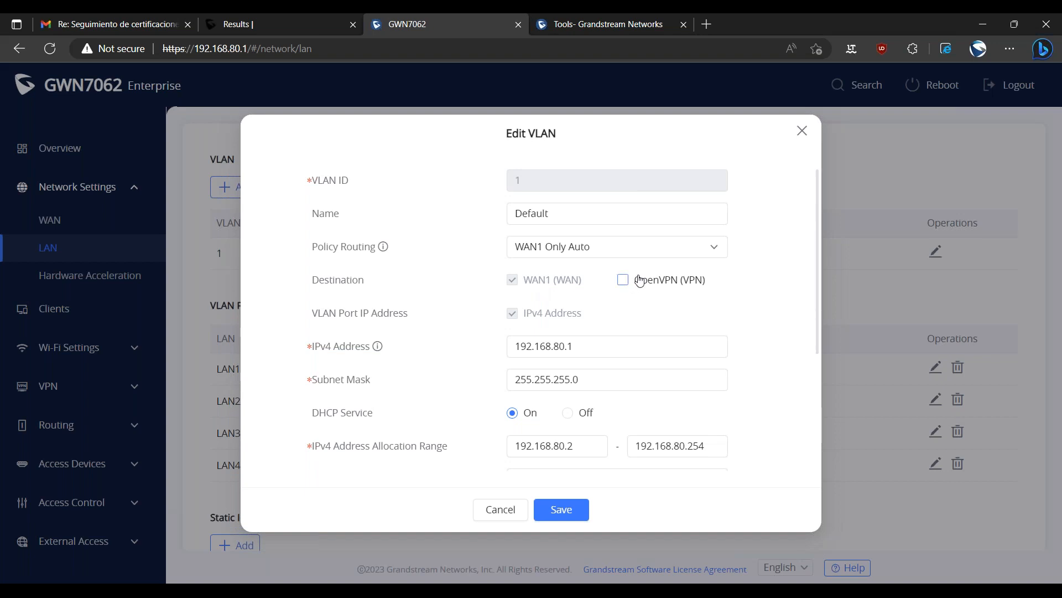
pyautogui.click(708, 287)
pyautogui.click(708, 289)
pyautogui.click(671, 280)
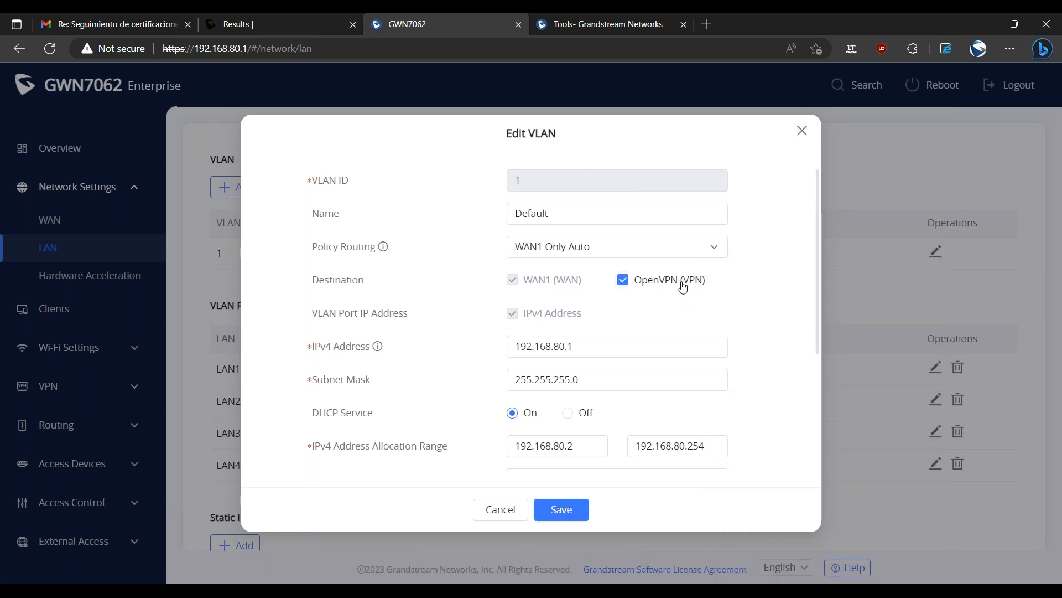
pyautogui.click(576, 511)
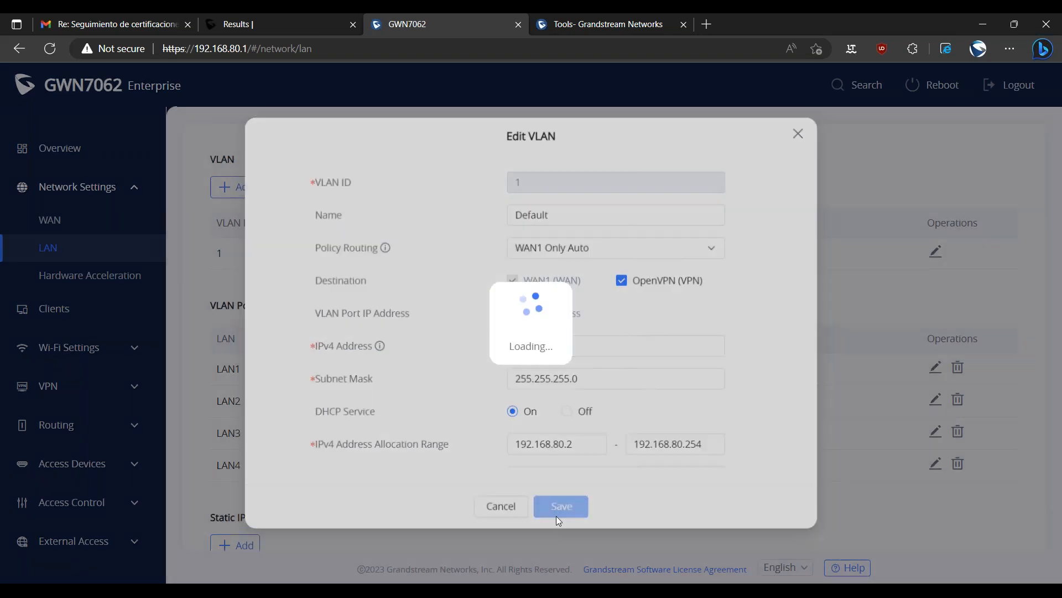
# Review the existing CA certificate and the server certificate in the router's certificate management.
pyautogui.scroll(-3, 114, 379)
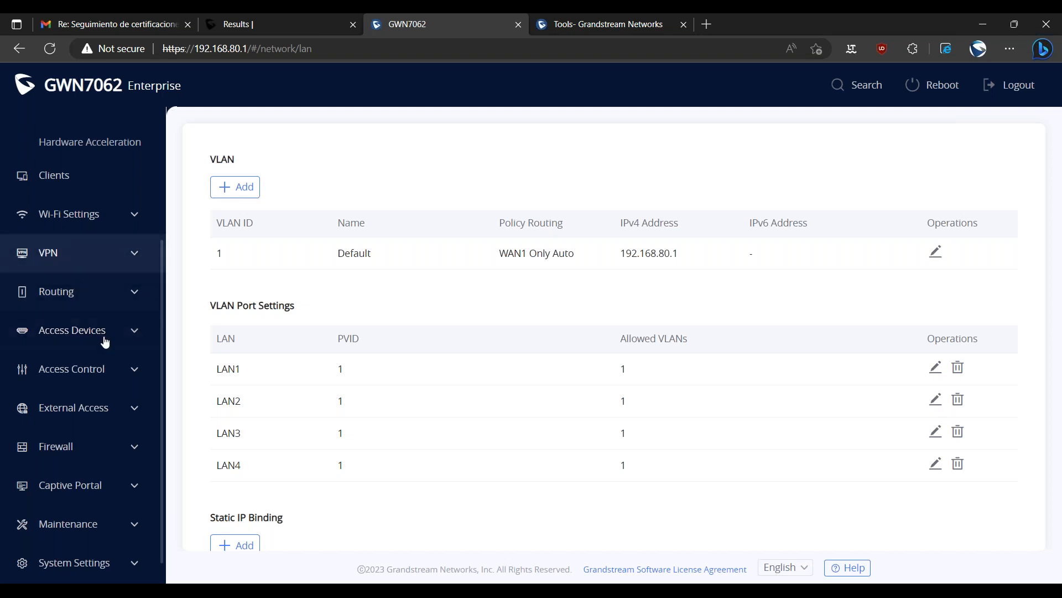
pyautogui.click(84, 561)
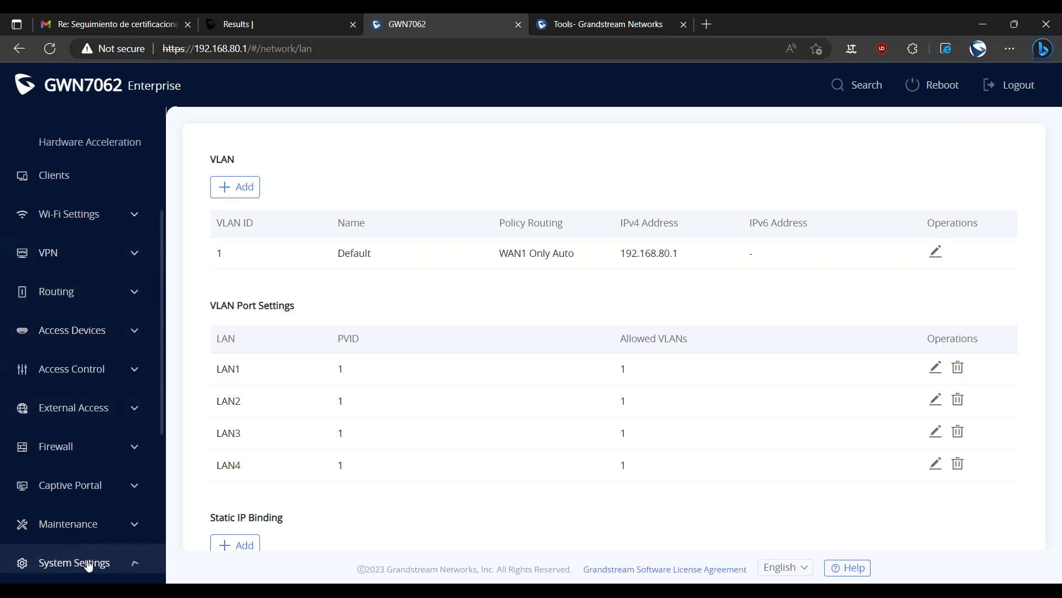
pyautogui.scroll(-5, 85, 562)
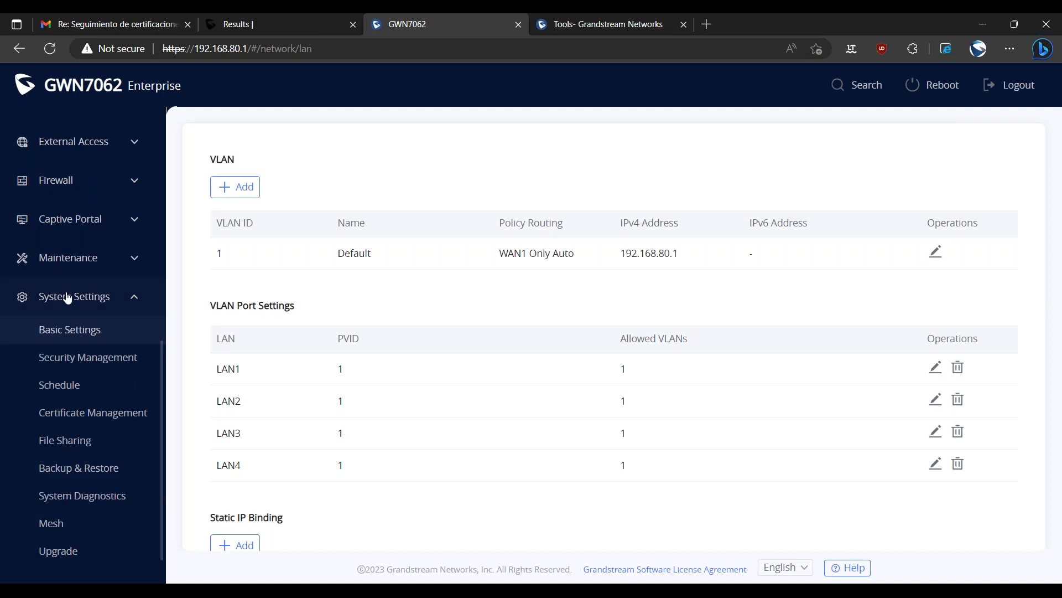
pyautogui.click(98, 422)
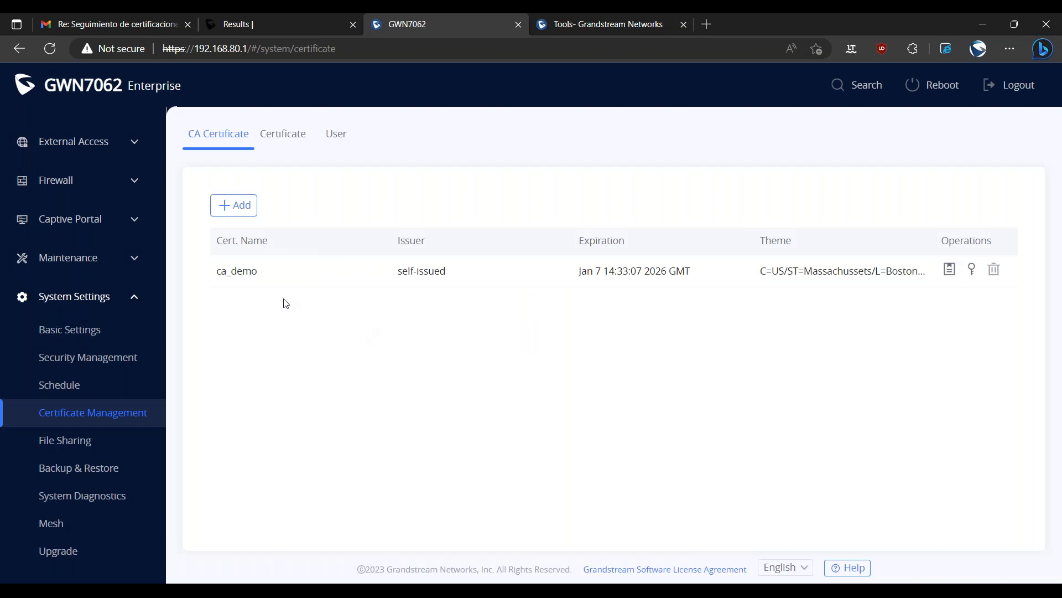
pyautogui.moveTo(216, 271); pyautogui.dragTo(289, 281)
pyautogui.click(304, 341)
pyautogui.click(282, 134)
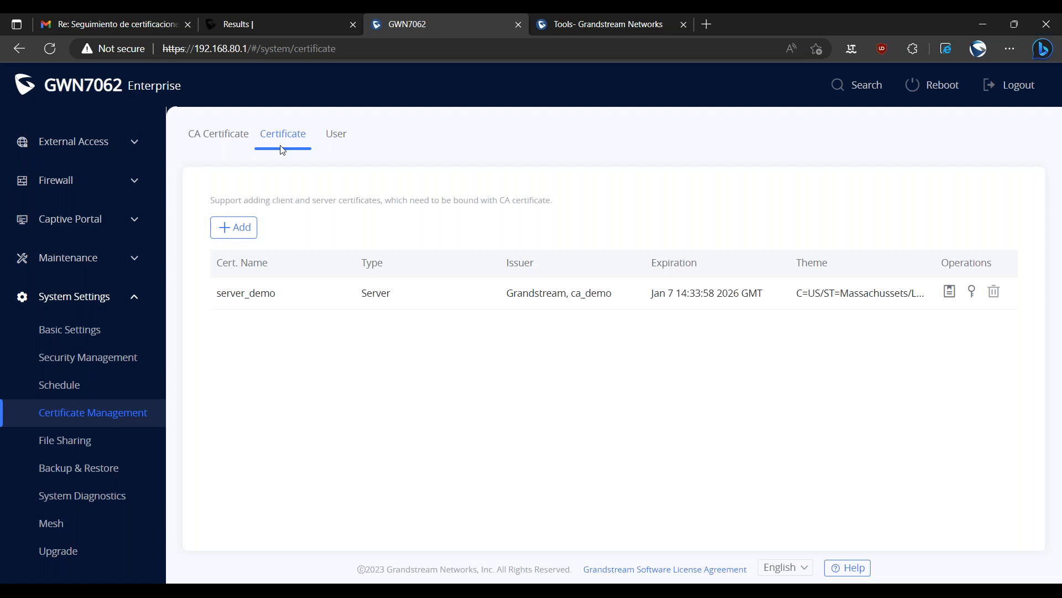
pyautogui.moveTo(288, 294); pyautogui.dragTo(205, 289)
pyautogui.click(327, 376)
# Start a new user in certificate management with status On, full name Demo User and username demouser.
pyautogui.click(336, 135)
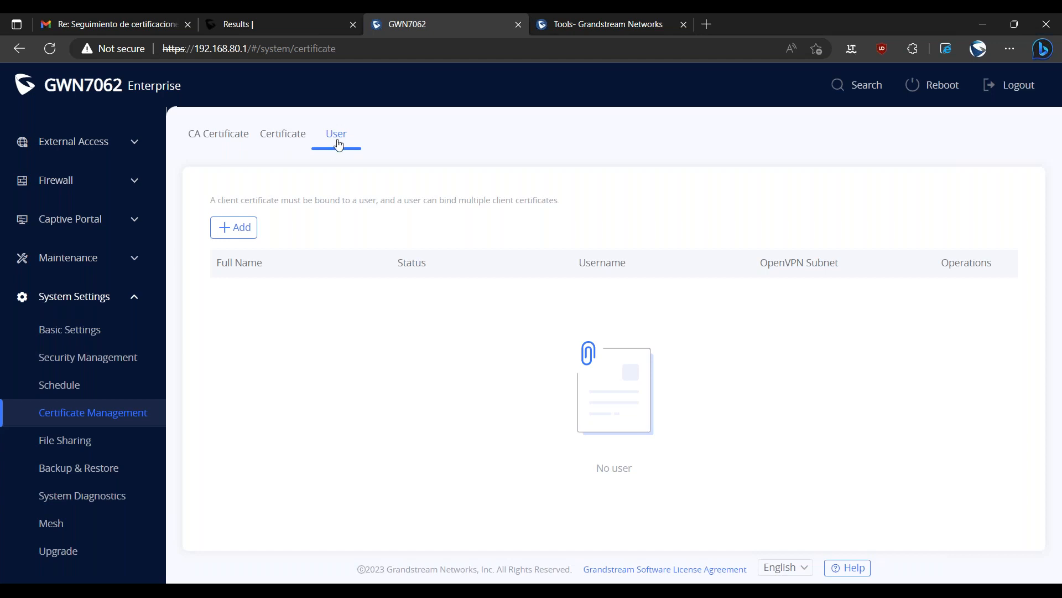
pyautogui.click(238, 228)
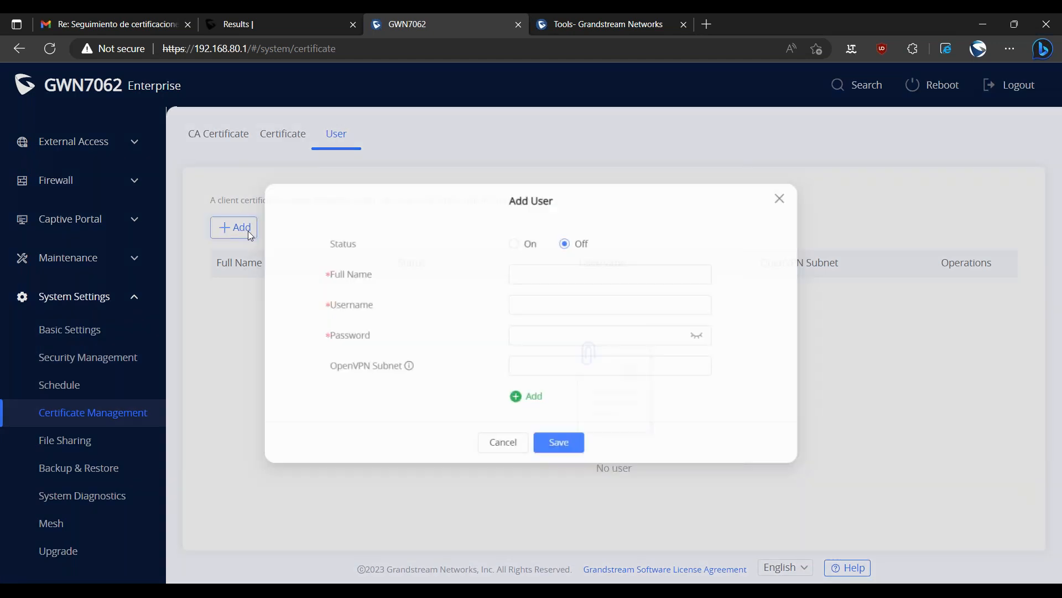
pyautogui.click(522, 270)
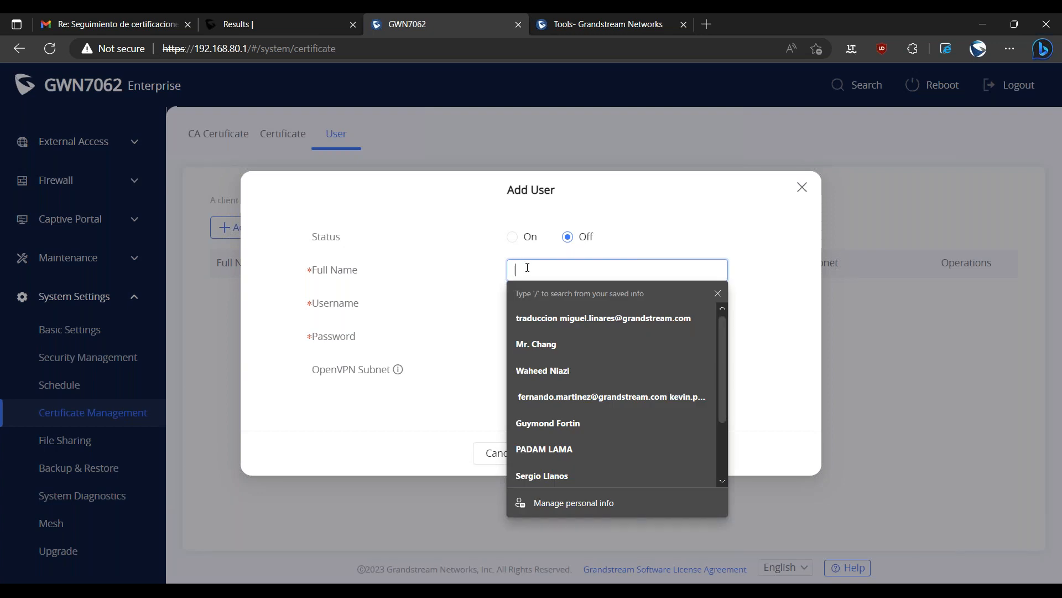
pyautogui.write('Demo User')
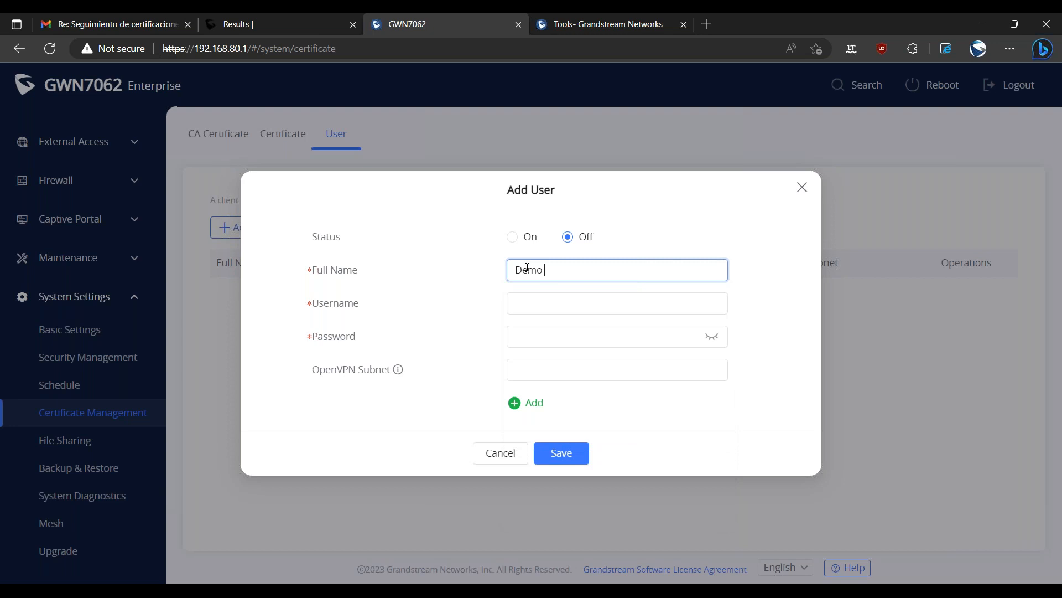
pyautogui.click(512, 236)
pyautogui.click(545, 308)
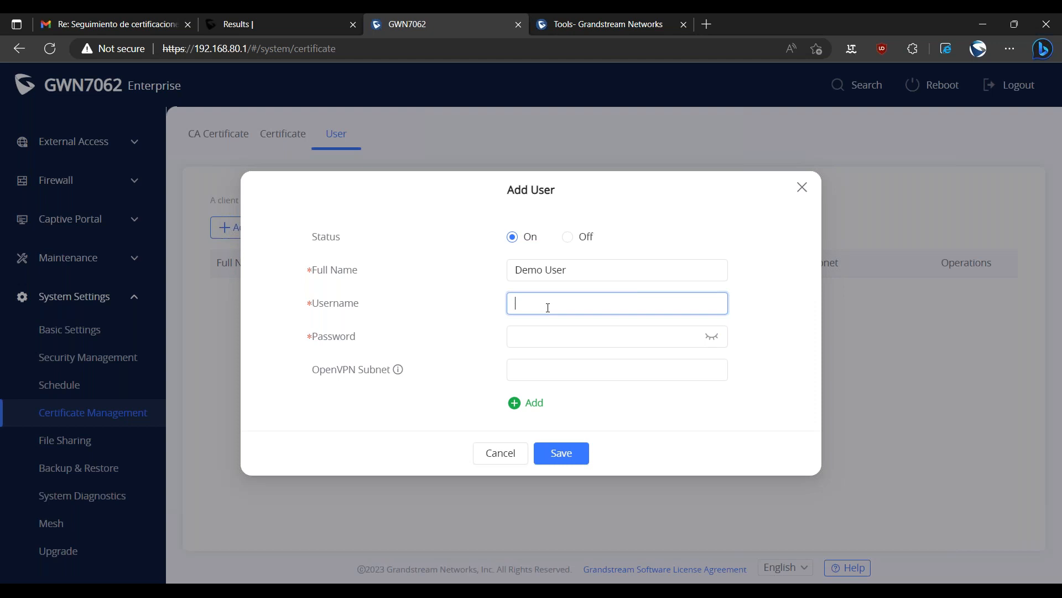
pyautogui.write('demosuer')
pyautogui.press('BackSpace')
pyautogui.press('BackSpace')
pyautogui.press('BackSpace')
pyautogui.press('BackSpace')
pyautogui.write('user')
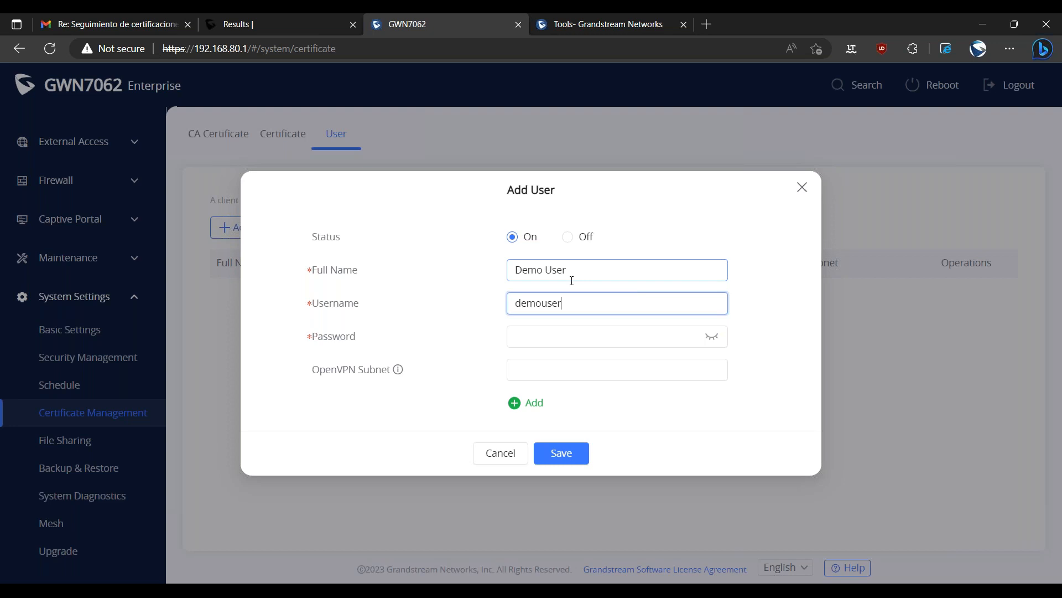
# Enter the new user's account password and reveal it for checking.
pyautogui.click(547, 336)
pyautogui.write('12mouser')
pyautogui.click(711, 336)
pyautogui.click(686, 367)
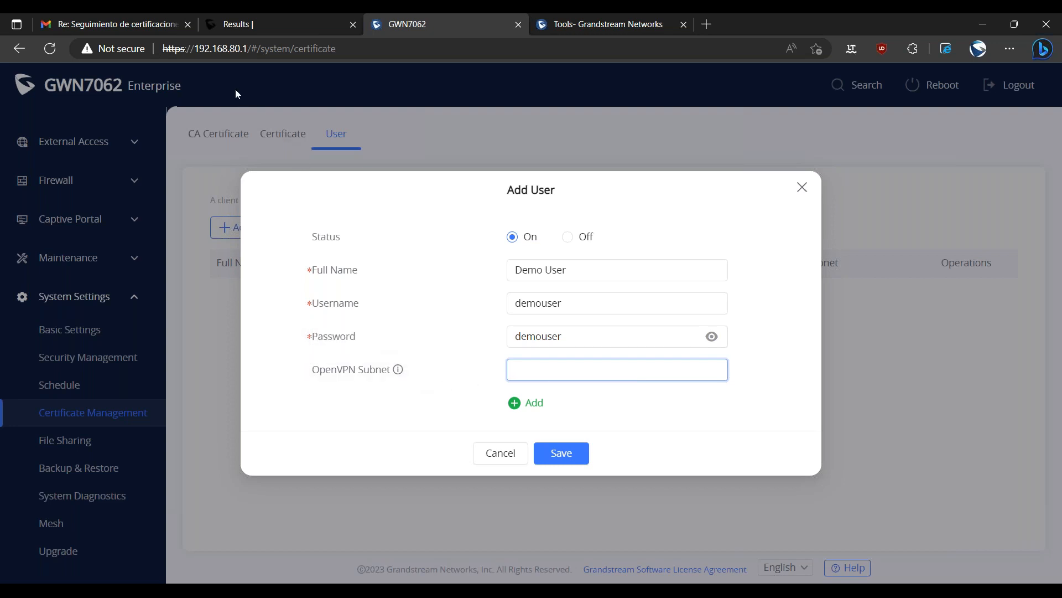
pyautogui.moveTo(227, 48); pyautogui.dragTo(242, 52)
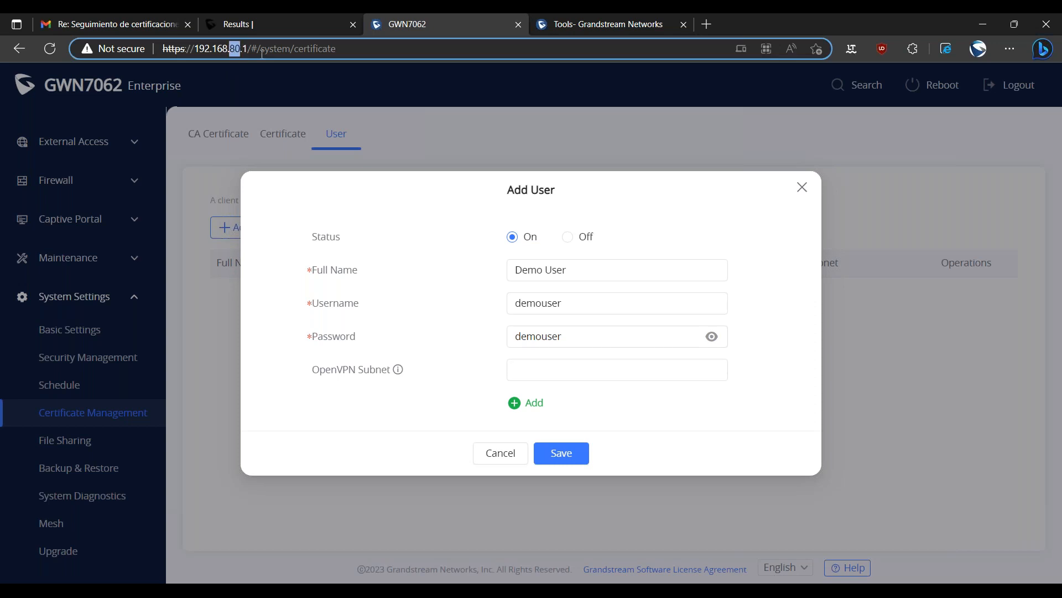
pyautogui.write('81')
pyautogui.press('BackSpace')
pyautogui.write('0')
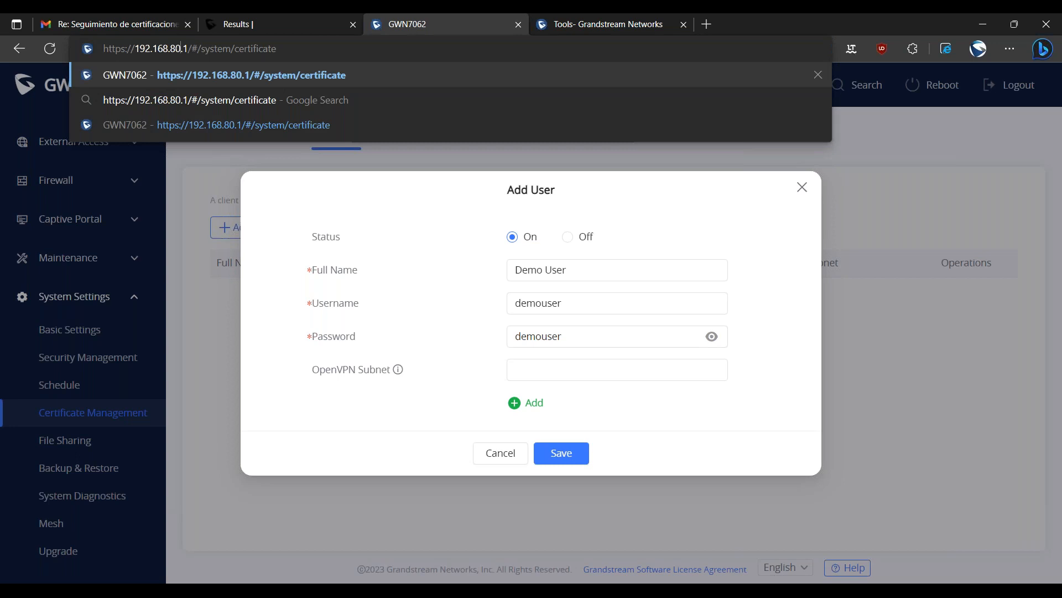
# Set the new user's OpenVPN subnet to 192.168.81.0/24.
pyautogui.click(529, 372)
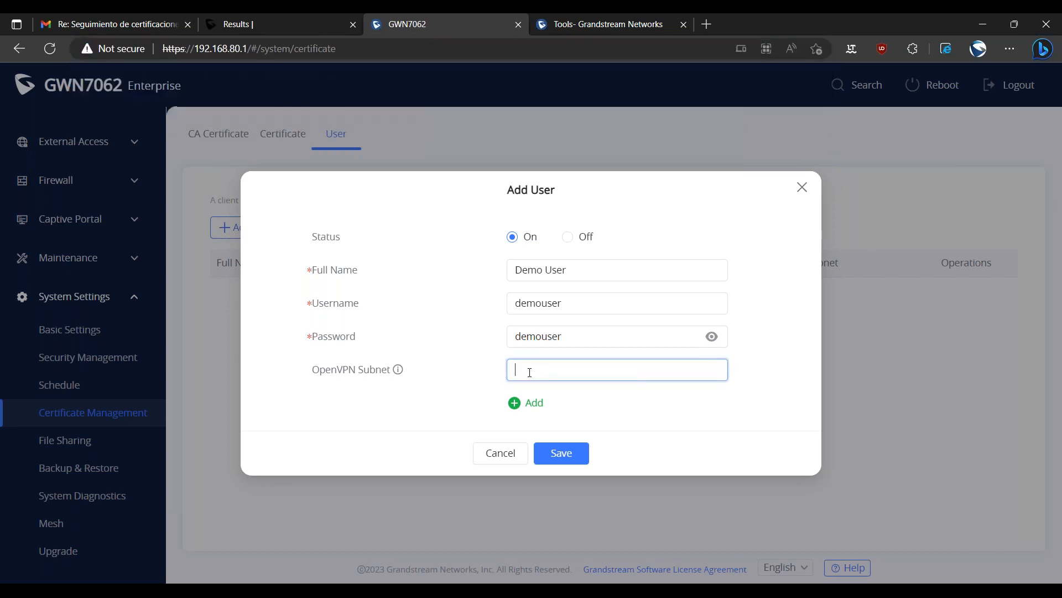
pyautogui.write('192.16')
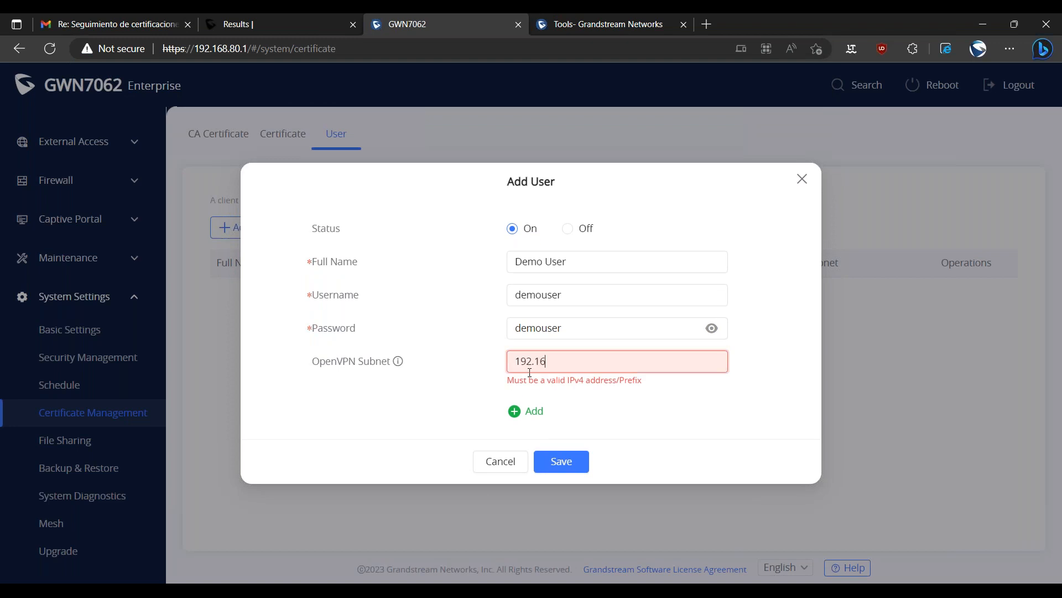
pyautogui.write('8.81.0/24')
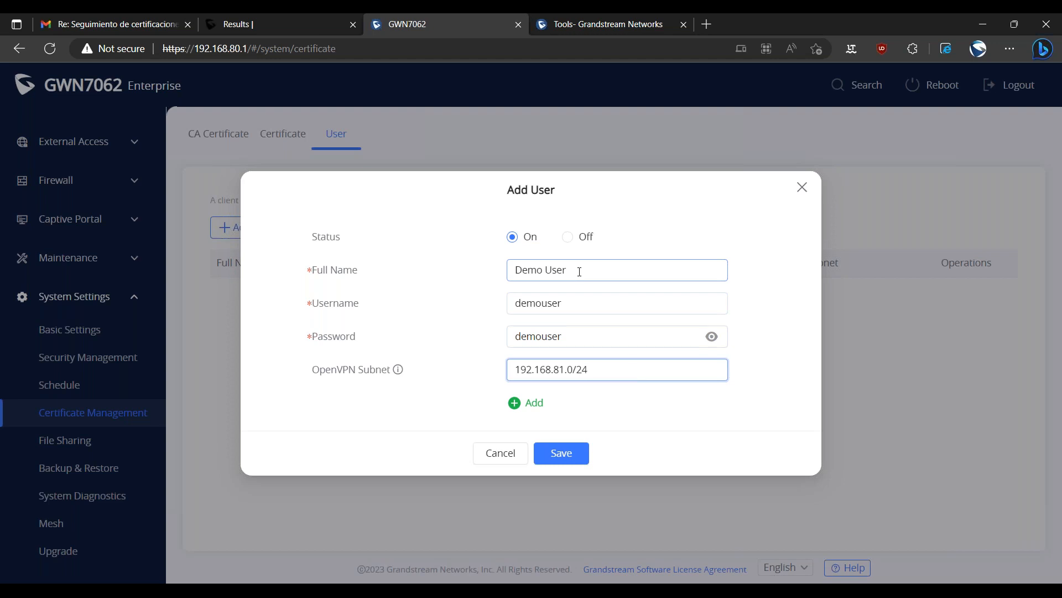
pyautogui.moveTo(605, 367); pyautogui.dragTo(499, 355)
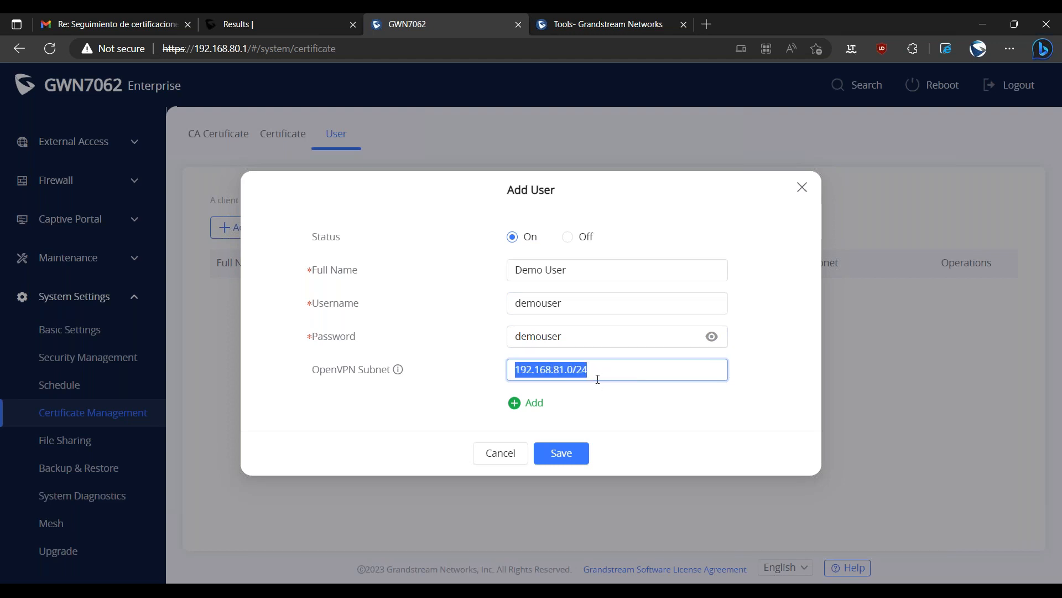
# Change the new user's username to demousers2s and update the account password.
pyautogui.click(585, 275)
pyautogui.click(574, 300)
pyautogui.write('_')
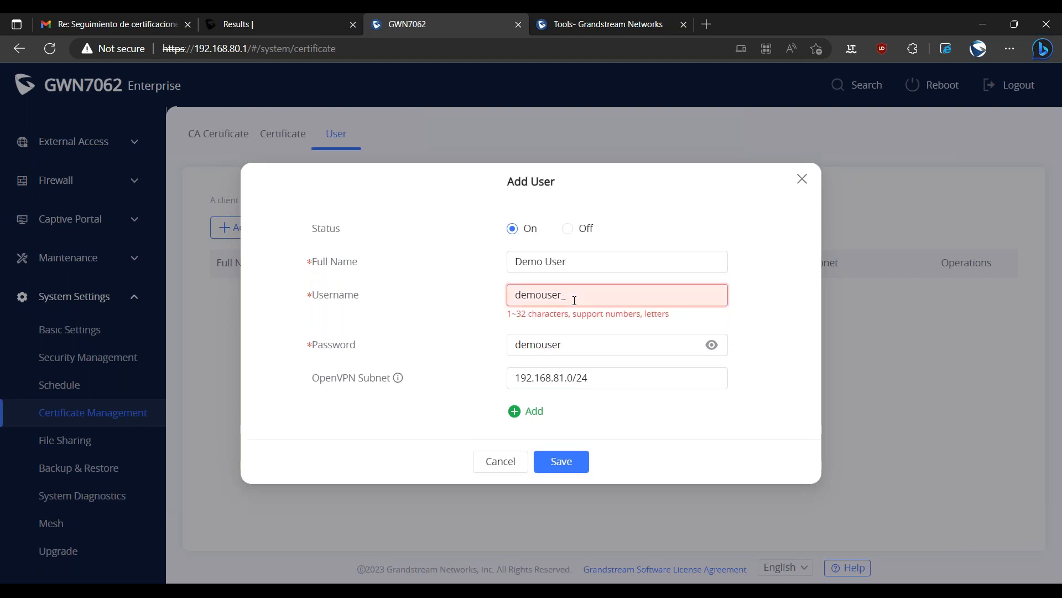
pyautogui.write('s2s')
pyautogui.click(566, 301)
pyautogui.press('BackSpace')
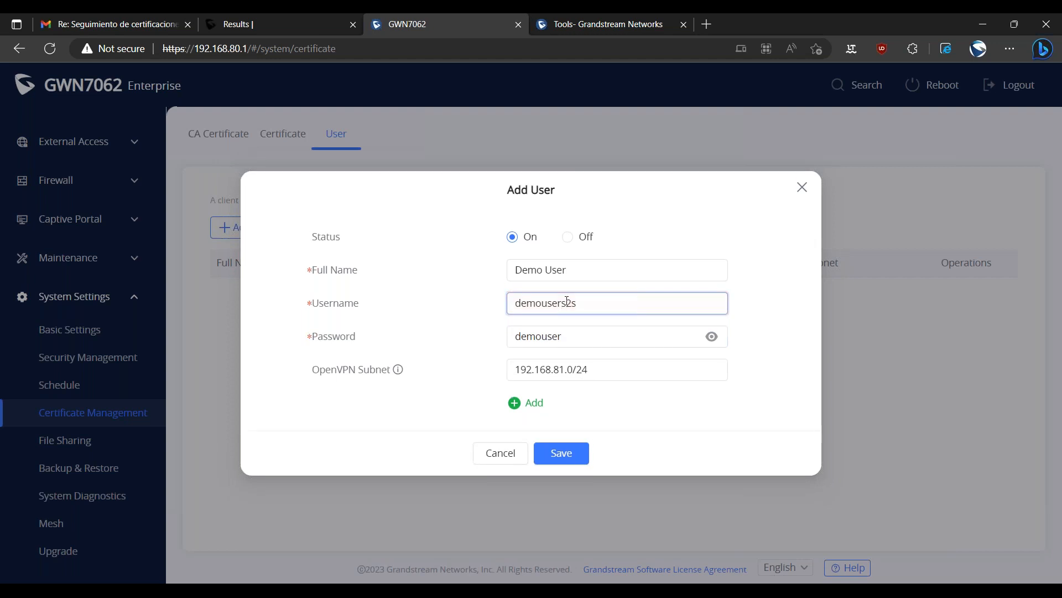
pyautogui.click(581, 339)
pyautogui.write('s2s')
# Change the full name to Demo User - S2S and save the user.
pyautogui.click(573, 271)
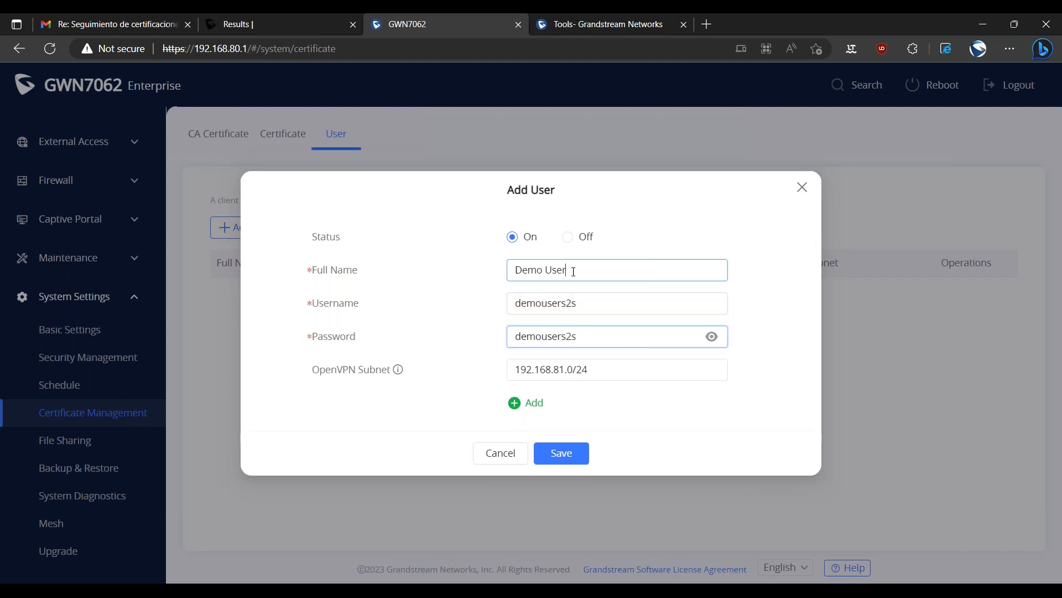
pyautogui.write('- S2S')
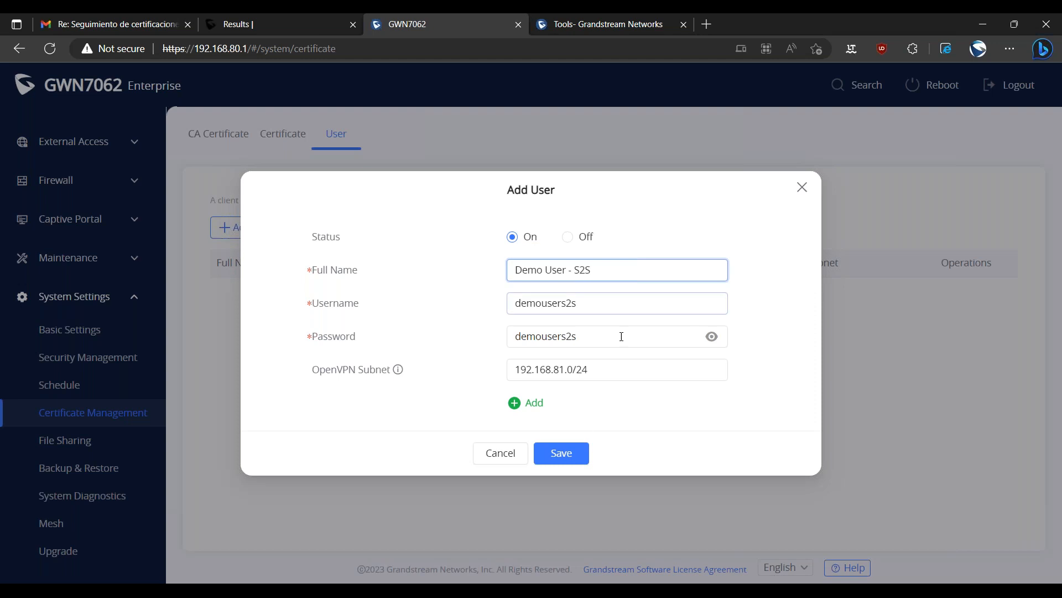
pyautogui.click(572, 440)
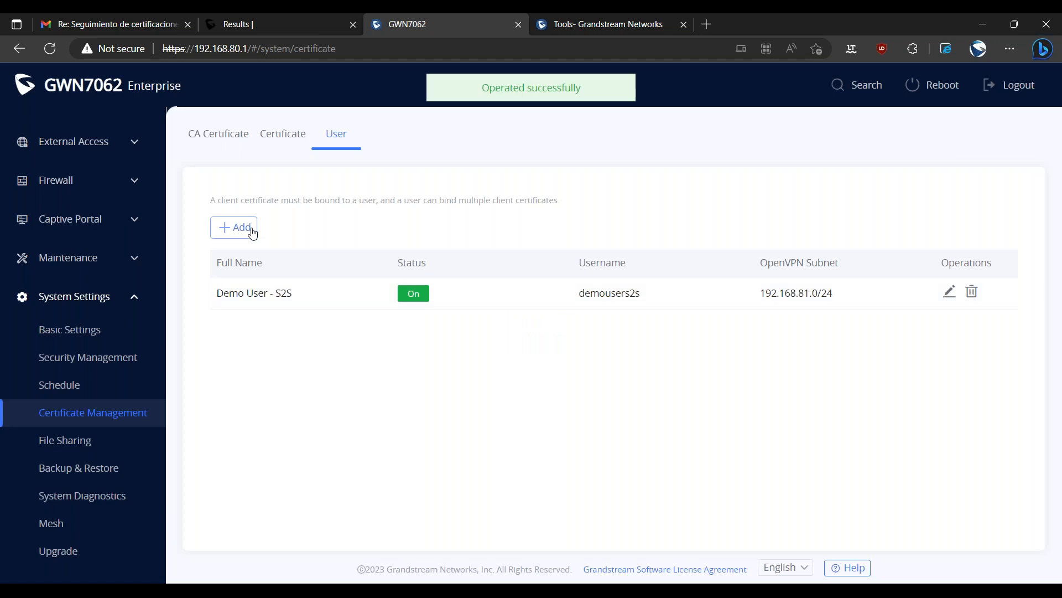
# Start a second user with status On, full name Demo User - RA and username demouserra.
pyautogui.click(250, 230)
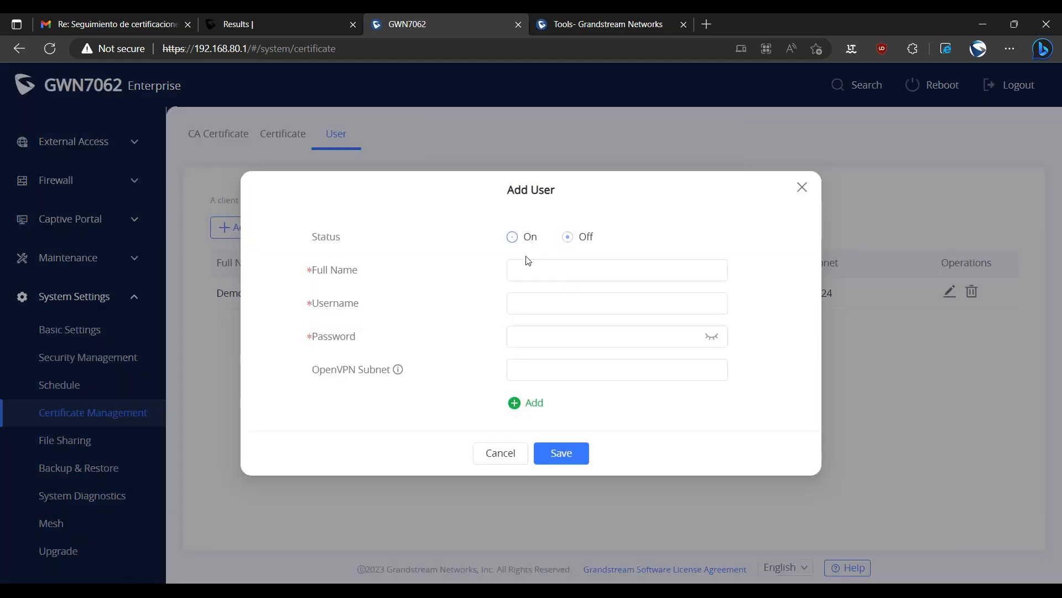
pyautogui.click(540, 267)
pyautogui.write('Demo User - RA')
pyautogui.press('Tab')
pyautogui.write('d')
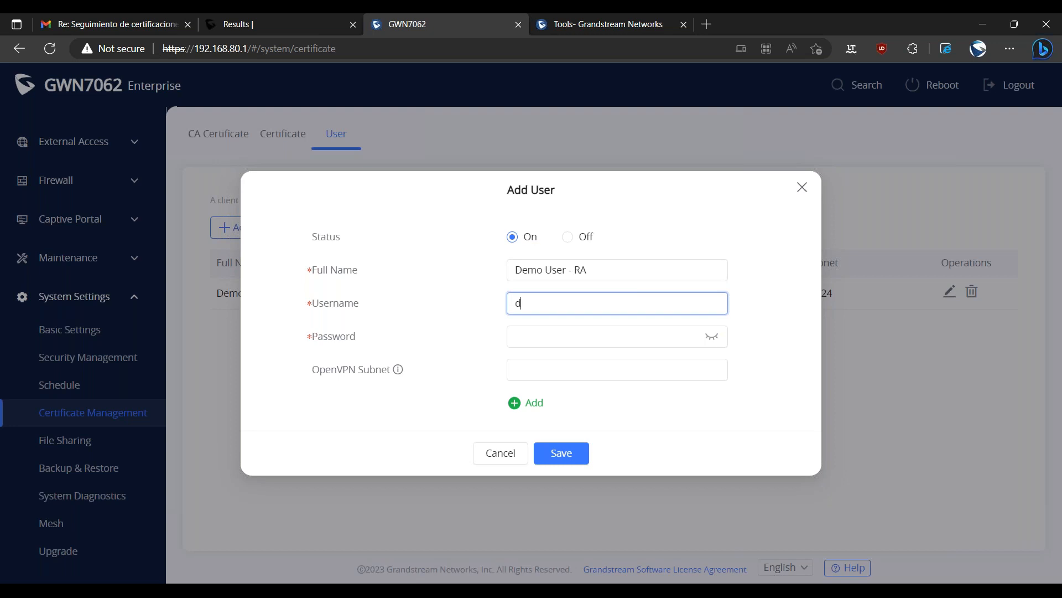
pyautogui.write('emouserra')
# Enter the second user's account password, leave the OpenVPN subnet empty and save the user.
pyautogui.press('Tab')
pyautogui.write('•••••••')
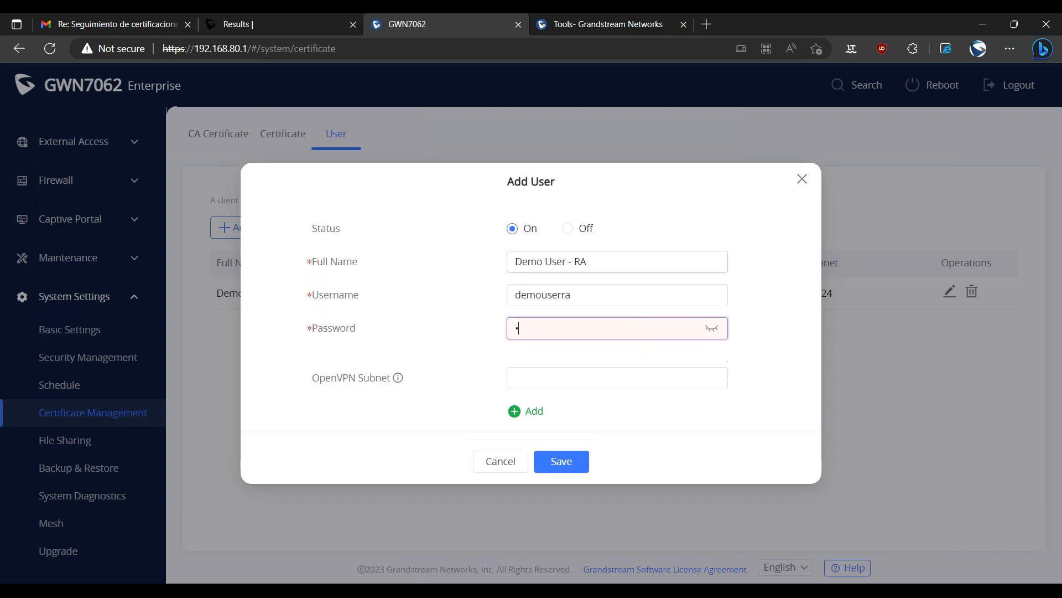
pyautogui.write('••')
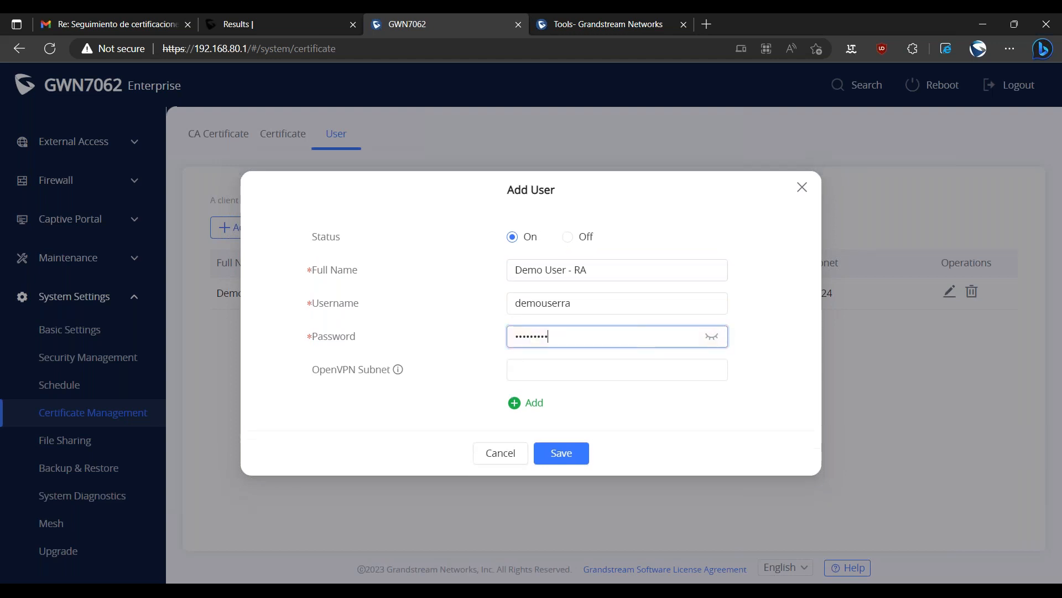
pyautogui.doubleClick(580, 270)
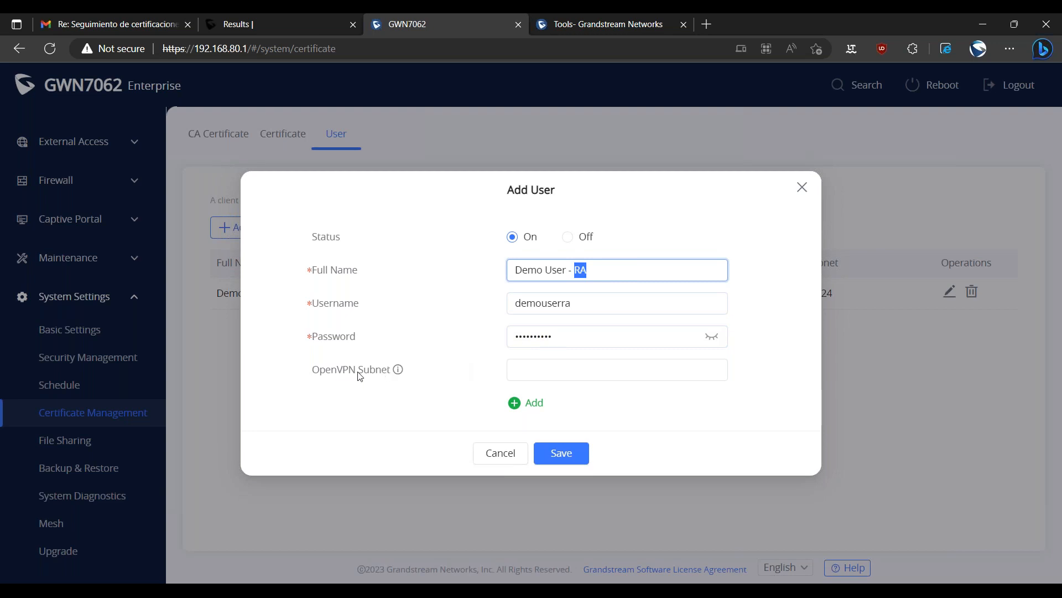
pyautogui.moveTo(315, 369); pyautogui.dragTo(400, 385)
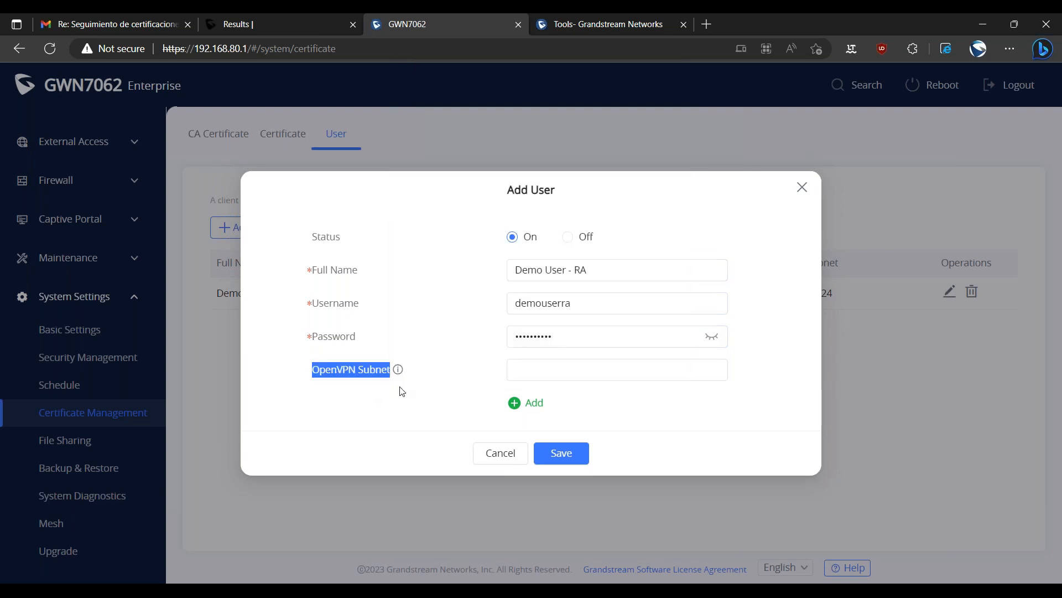
pyautogui.click(402, 389)
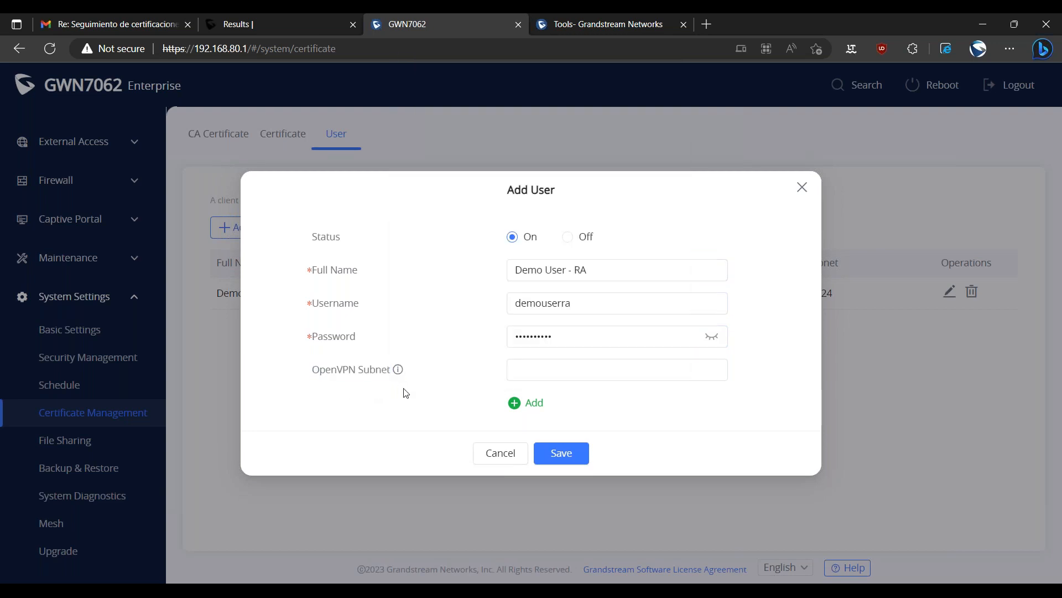
pyautogui.moveTo(600, 271)
pyautogui.mouseDown()
pyautogui.moveTo(543, 271)
pyautogui.moveTo(589, 279)
pyautogui.mouseUp()
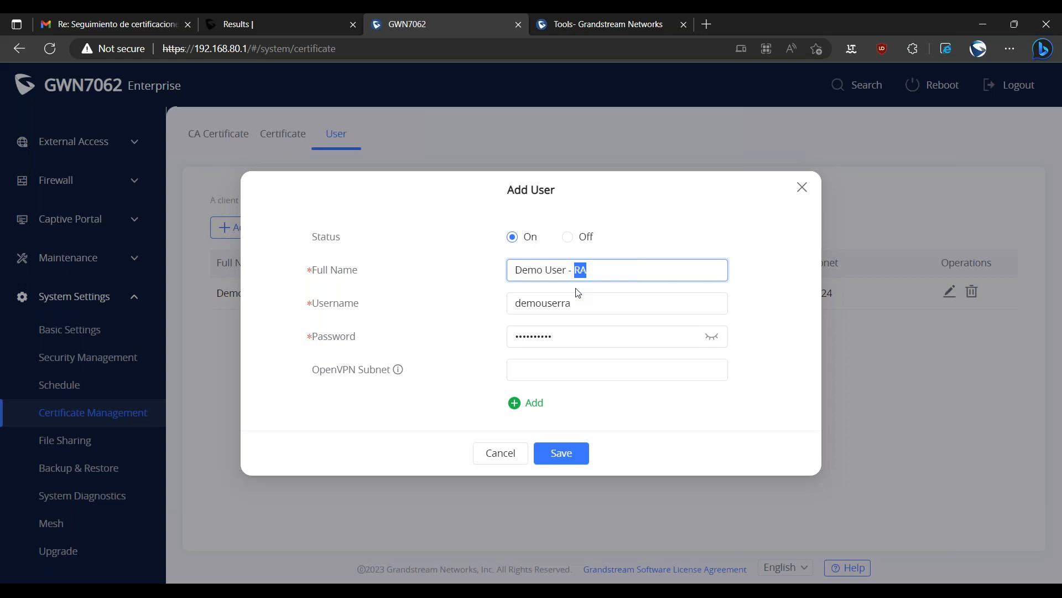
pyautogui.click(570, 464)
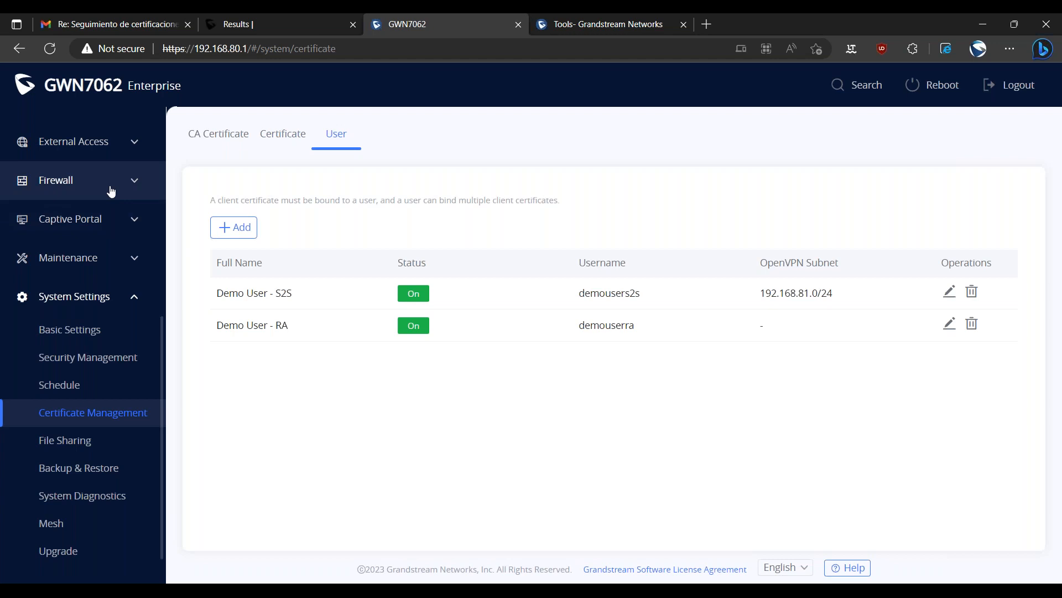
# Start a new certificate of type Client and bind it to the user Demo User - RA.
pyautogui.click(284, 139)
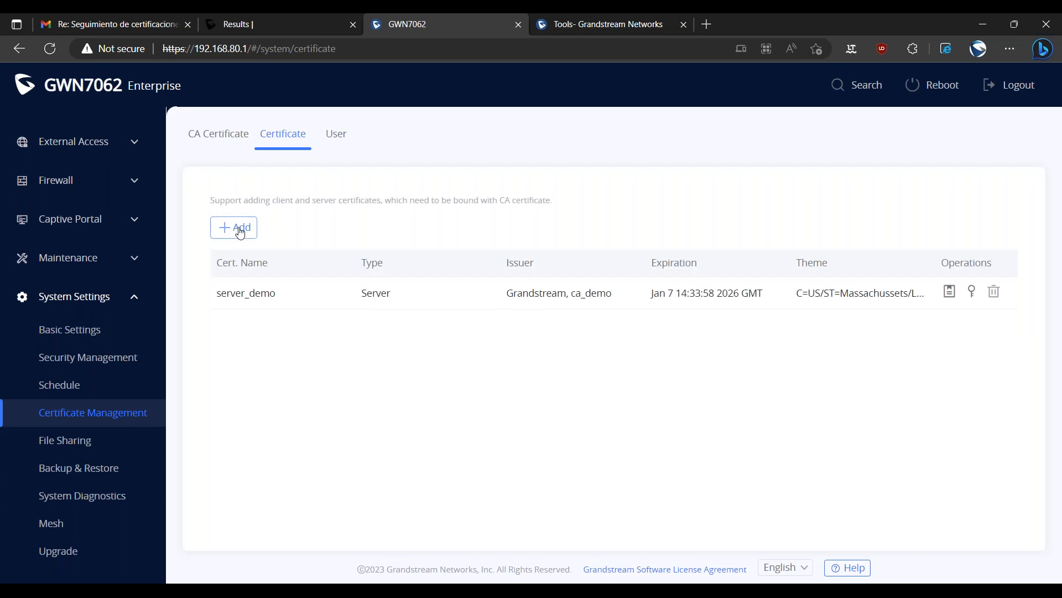
pyautogui.click(240, 232)
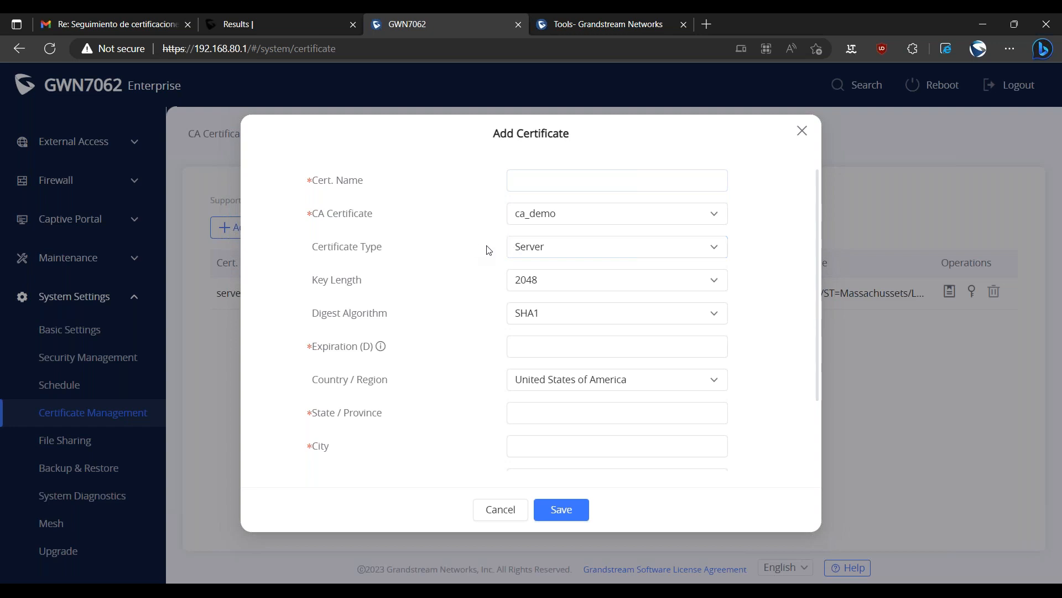
pyautogui.click(526, 247)
pyautogui.click(546, 298)
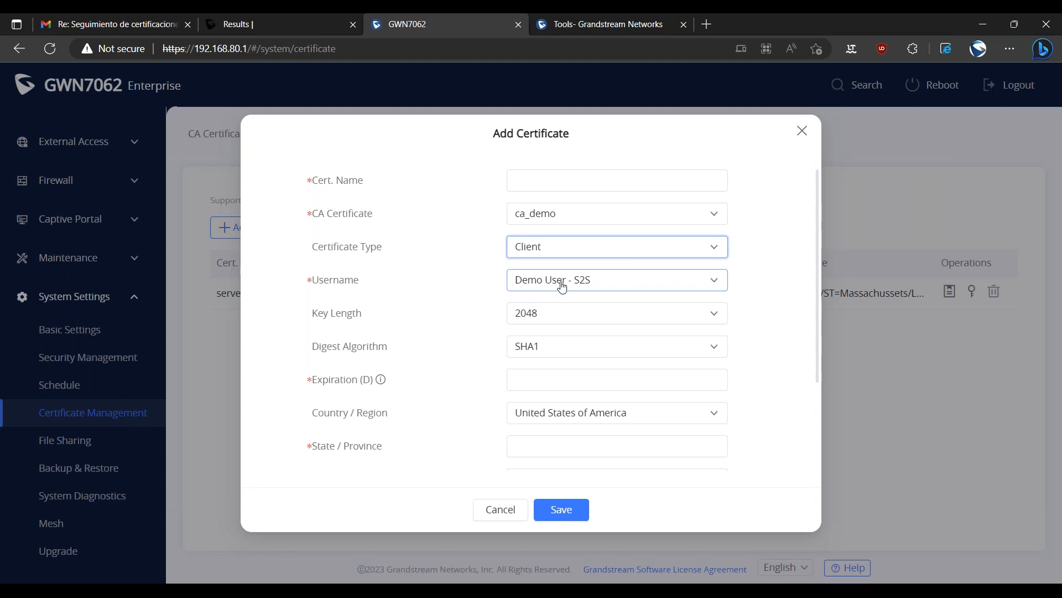
pyautogui.click(563, 284)
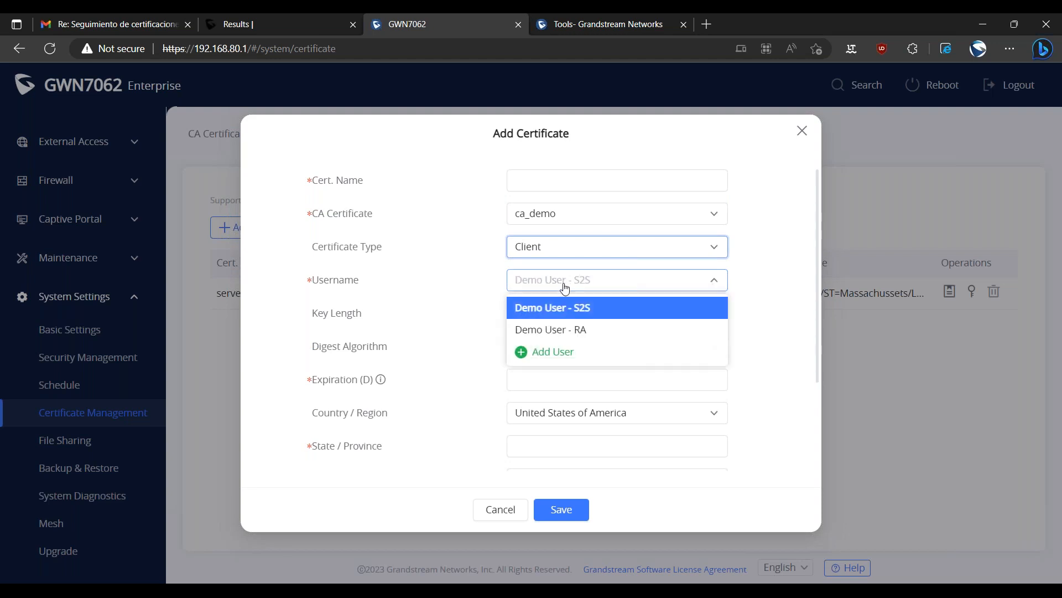
pyautogui.click(581, 330)
# Name the client certificate client_demo and select ca_demo as its CA certificate.
pyautogui.click(534, 181)
pyautogui.write('demo')
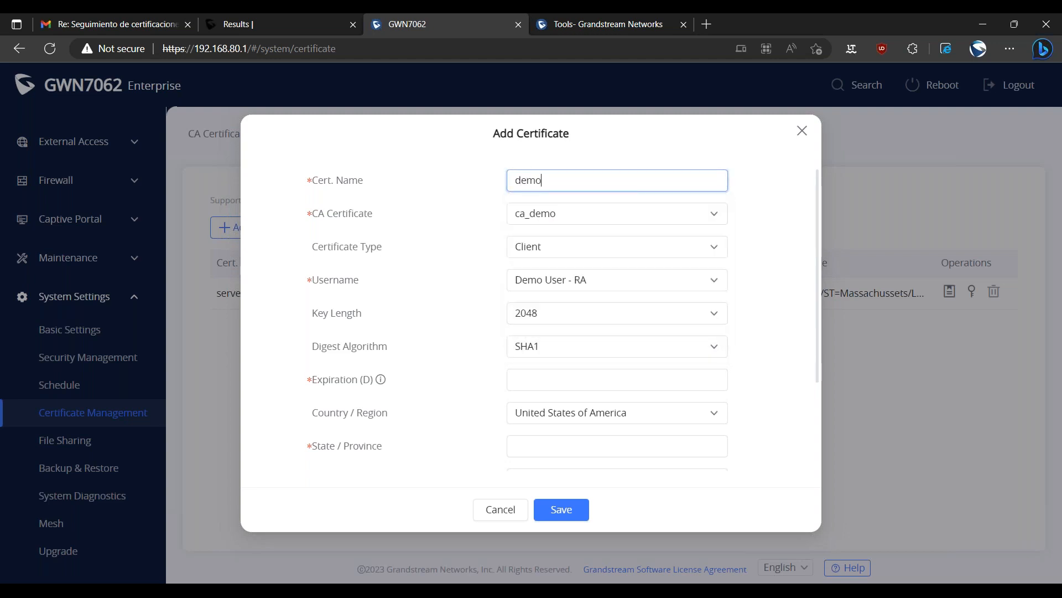
pyautogui.press('BackSpace')
pyautogui.press('BackSpace')
pyautogui.press('BackSpace')
pyautogui.press('BackSpace')
pyautogui.write('client')
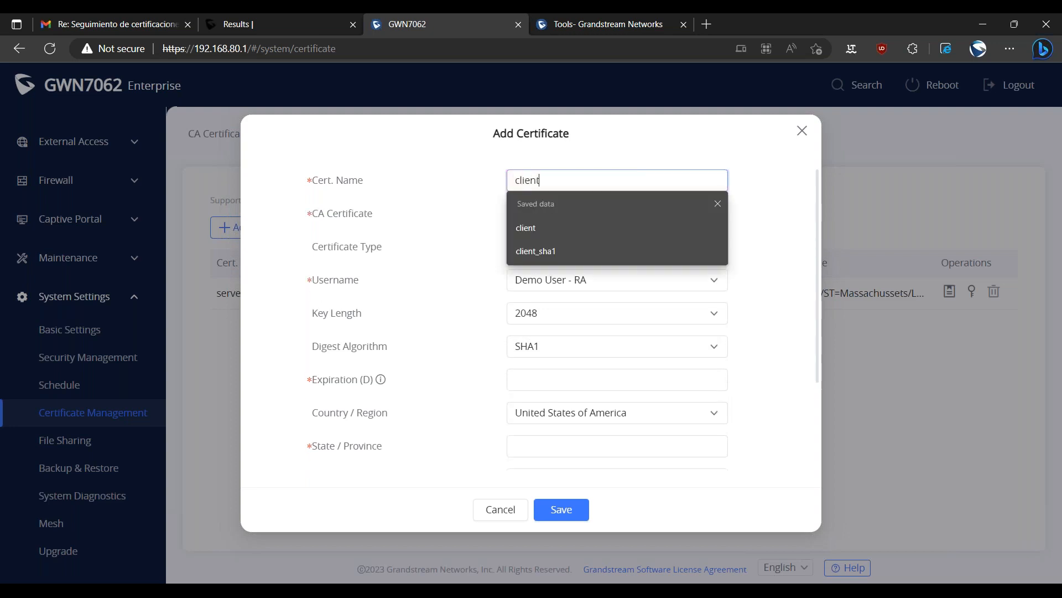
pyautogui.write('_')
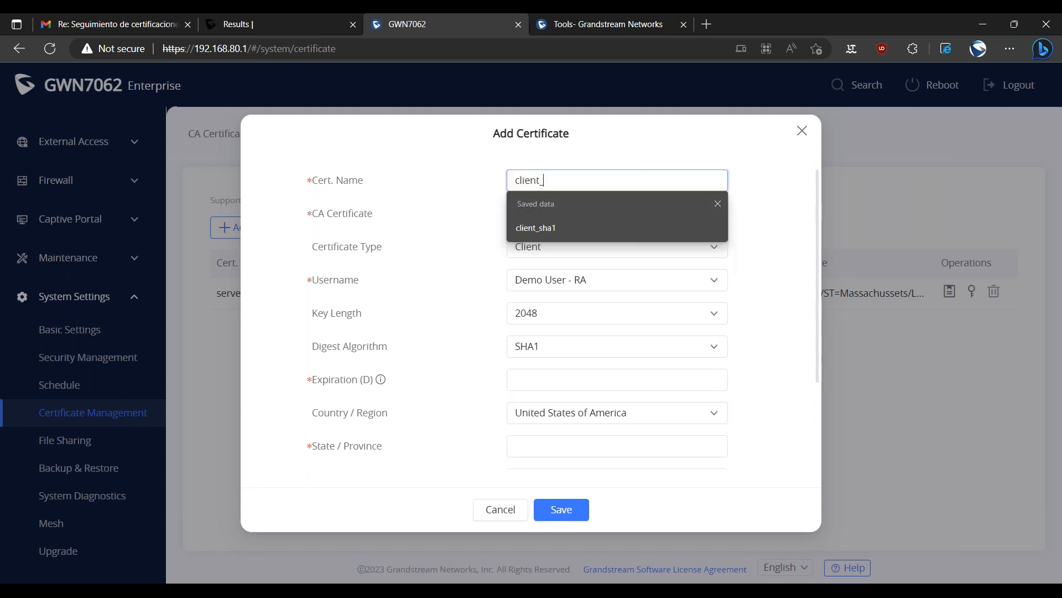
pyautogui.write('demo')
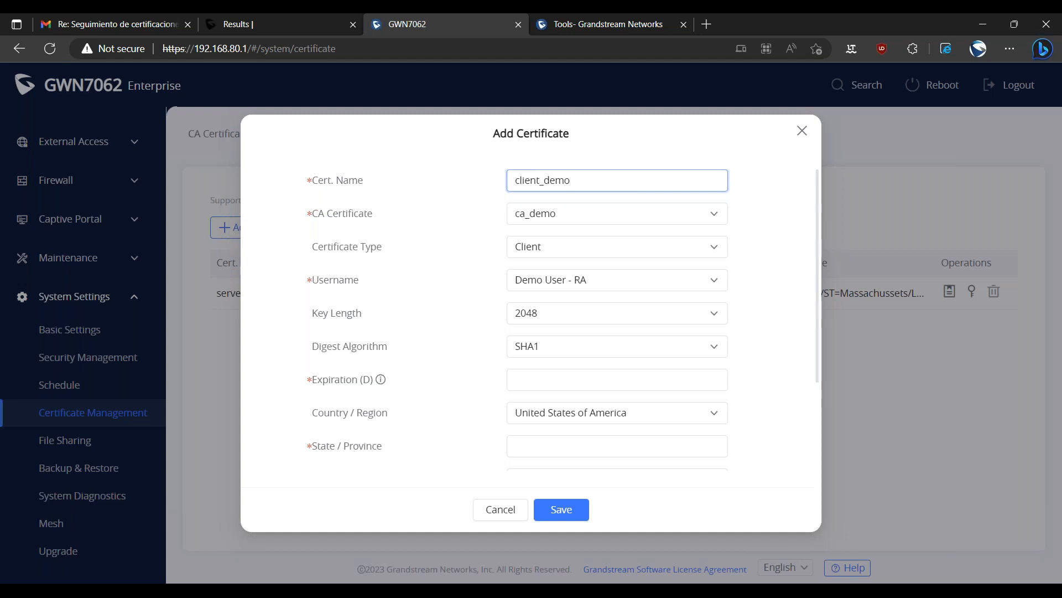
pyautogui.click(553, 224)
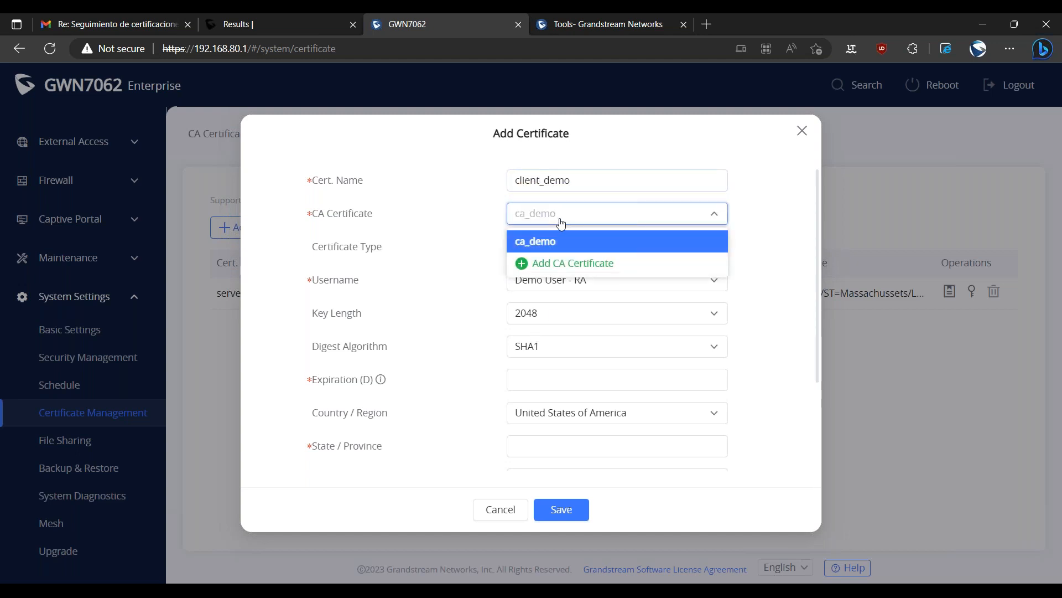
pyautogui.click(553, 242)
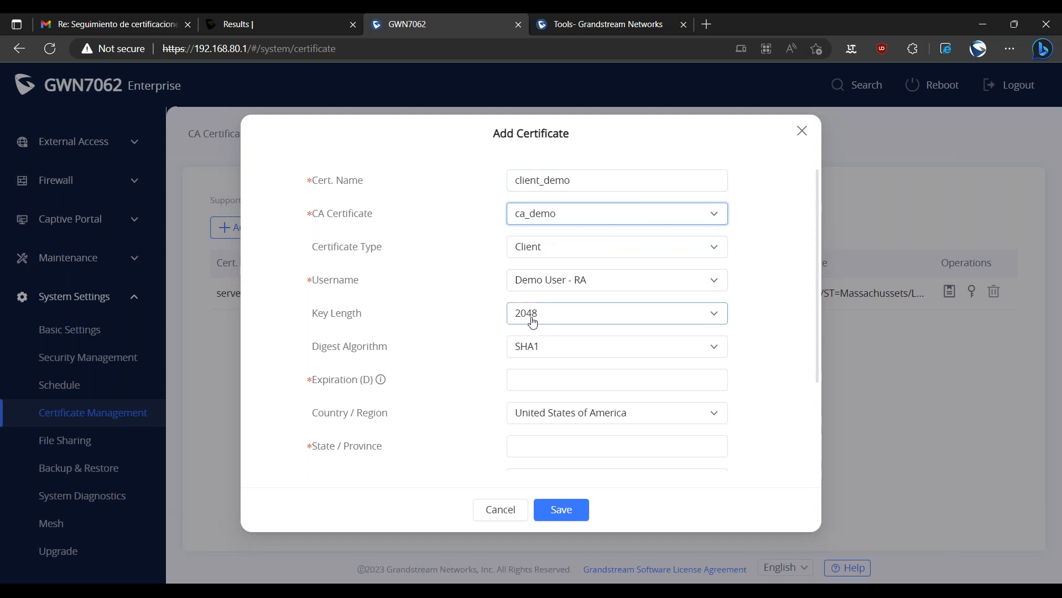
# Set the client certificate's digest algorithm to SHA256 and its expiration to 1000 days.
pyautogui.click(554, 349)
pyautogui.press('Down')
pyautogui.press('Return')
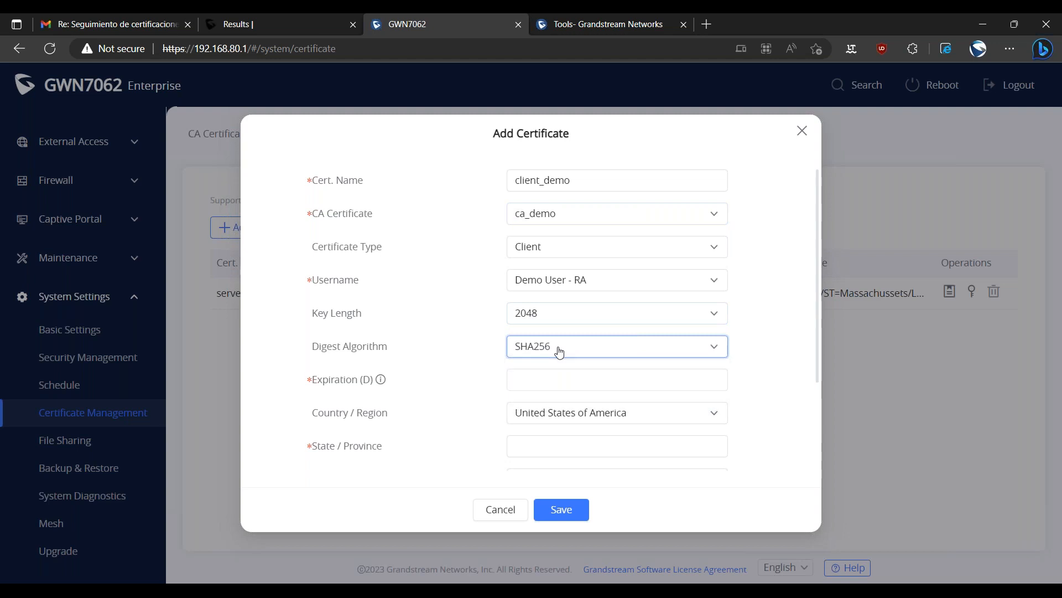
pyautogui.click(537, 378)
pyautogui.write('1000')
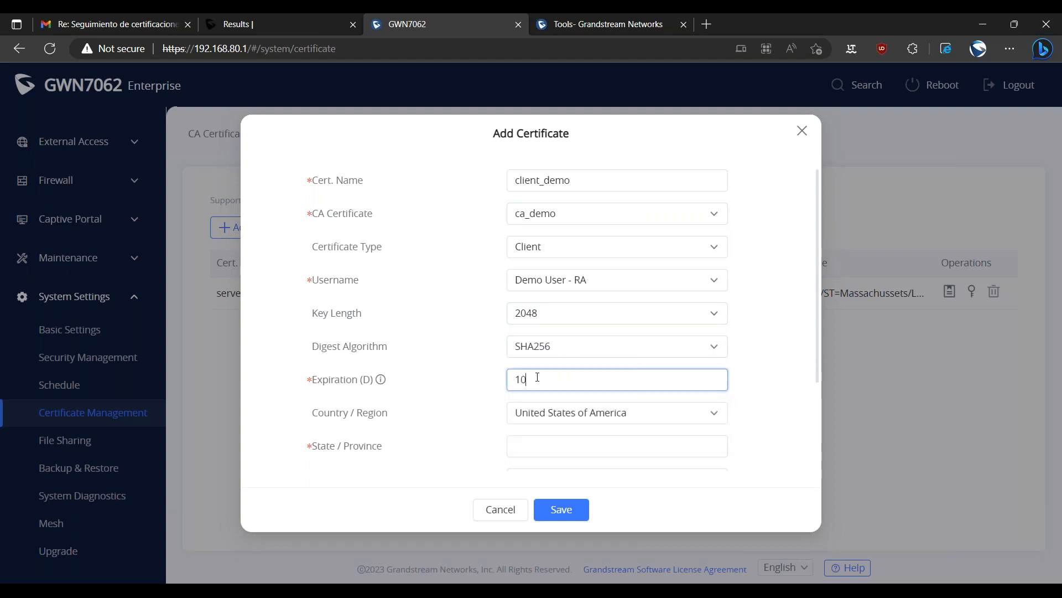
# Fill in the client certificate's state as Massachussets and its city as Boston.
pyautogui.scroll(-2, 552, 344)
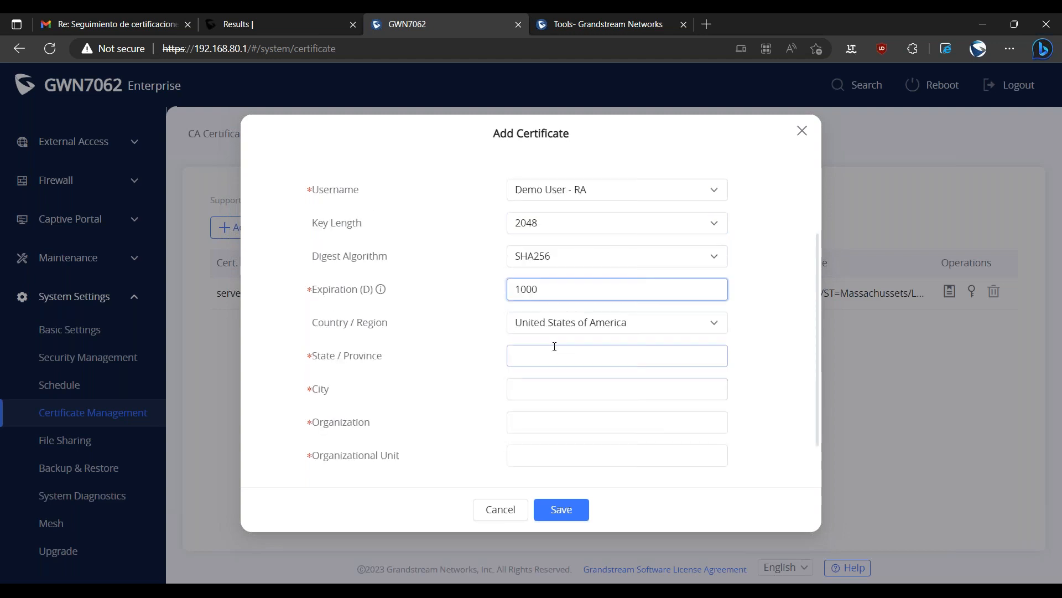
pyautogui.click(553, 357)
pyautogui.write('192.168.80.0/24')
pyautogui.hotkey('ctrl', 'a')
pyautogui.write('Massa')
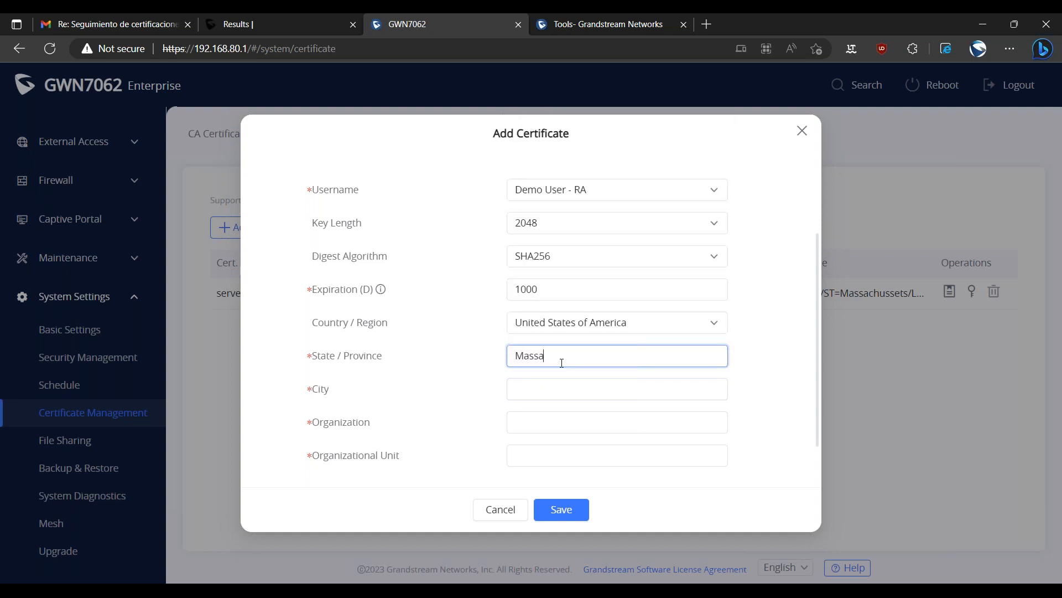
pyautogui.write('cchussets')
pyautogui.press('Tab')
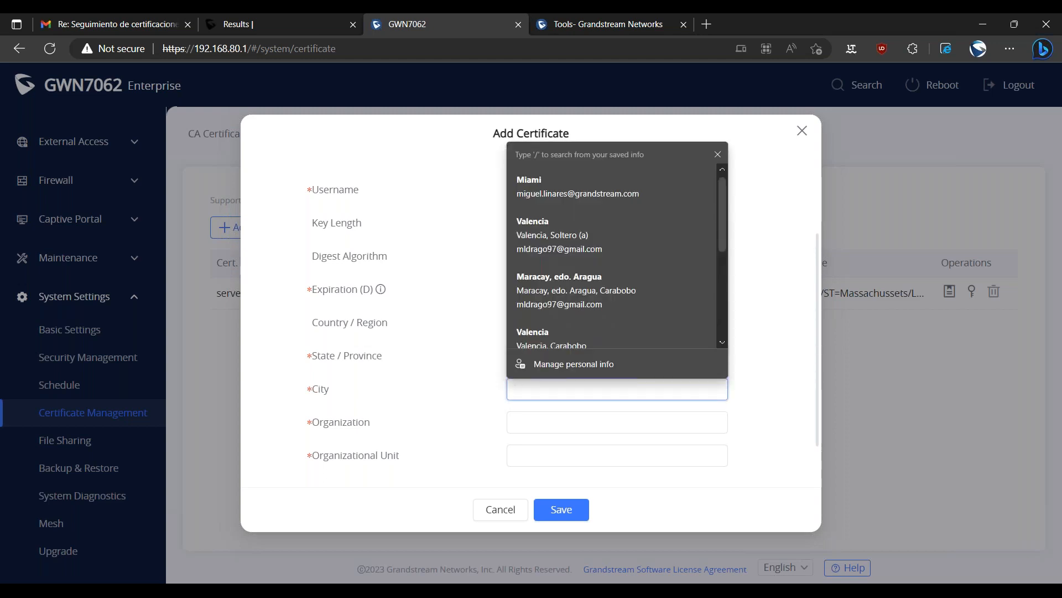
pyautogui.write('Boston')
pyautogui.press('Tab')
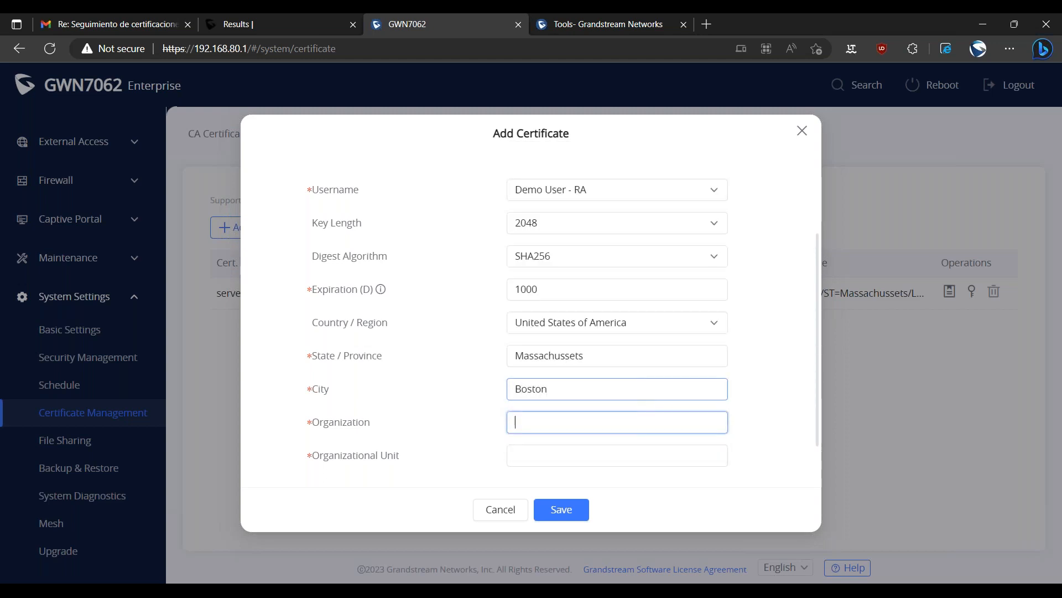
# Enter organization Grandstream, organizational unit Support and the contact's email, and save the client certificate.
pyautogui.write('F')
pyautogui.press('BackSpace')
pyautogui.write('Grandstream')
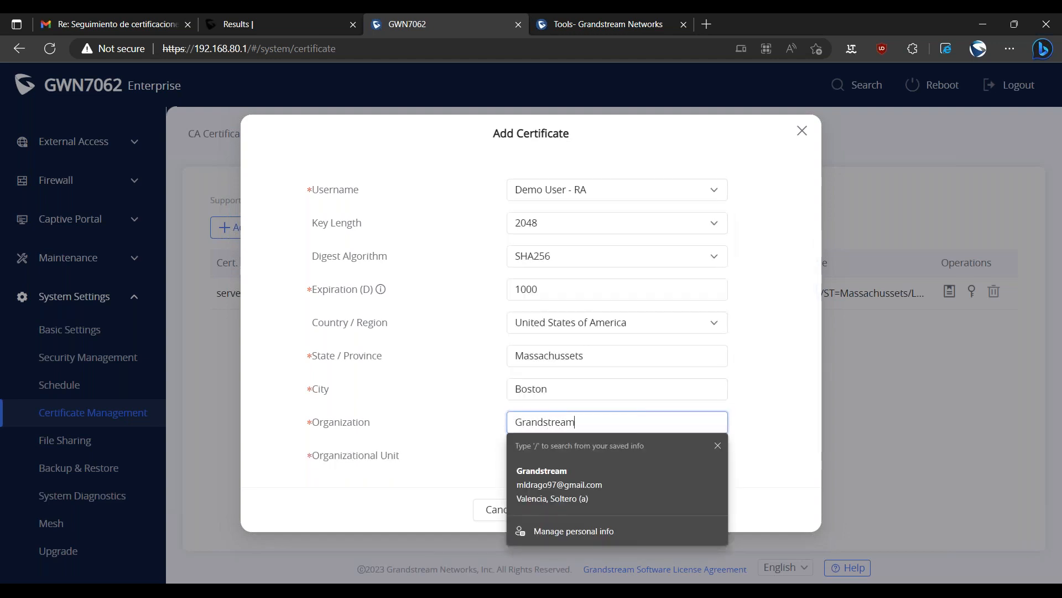
pyautogui.press('Tab')
pyautogui.write('Support')
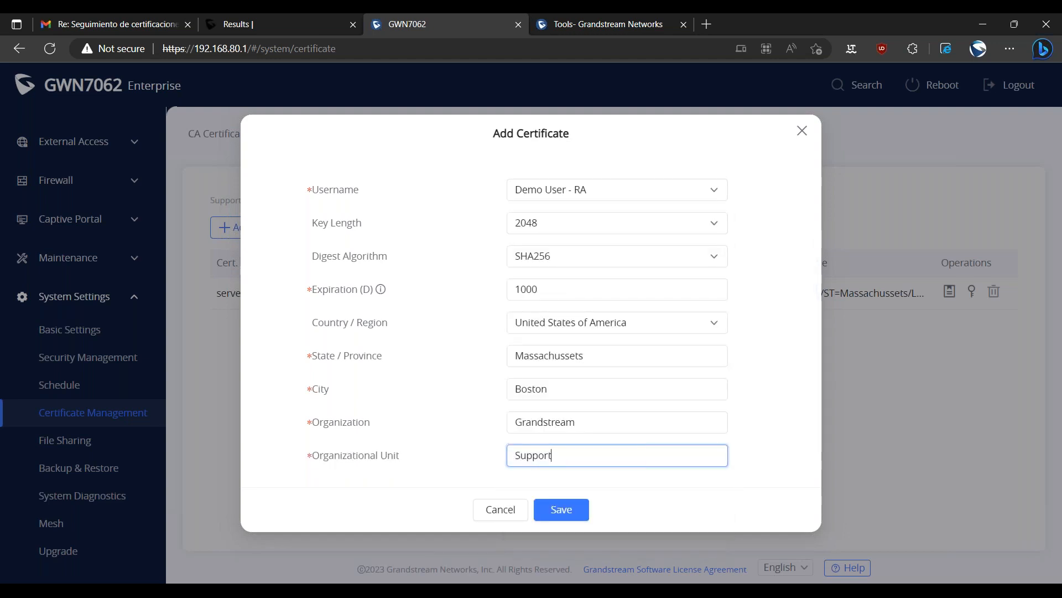
pyautogui.press('Tab')
pyautogui.write('migu')
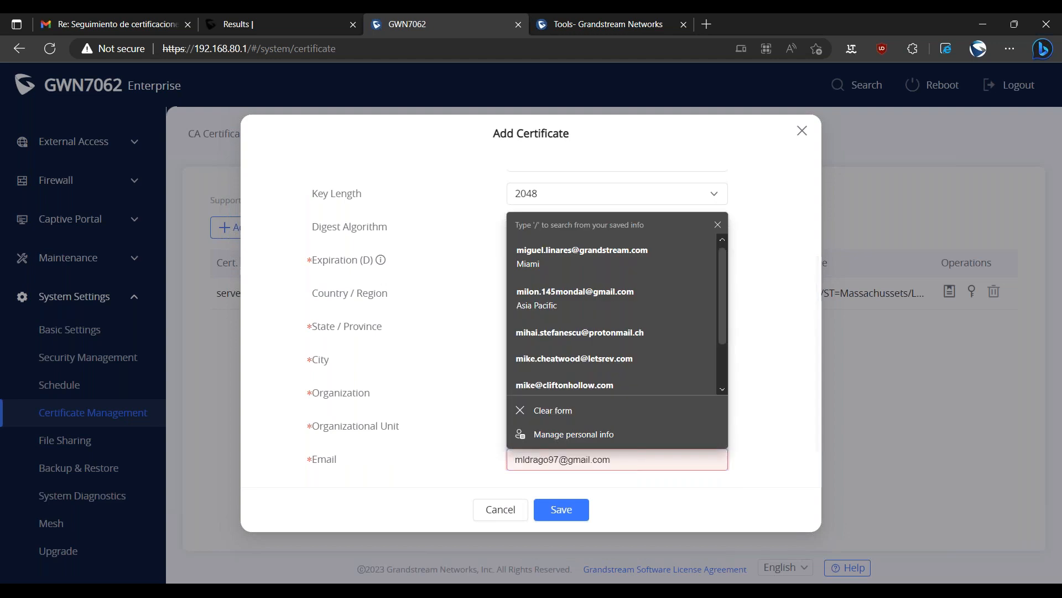
pyautogui.press('Return')
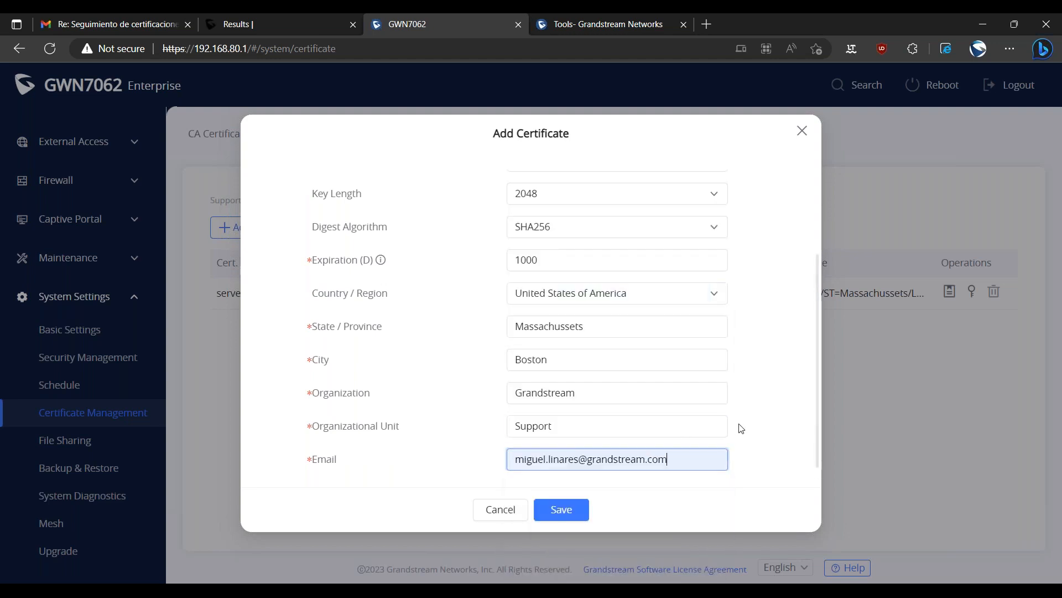
pyautogui.click(565, 508)
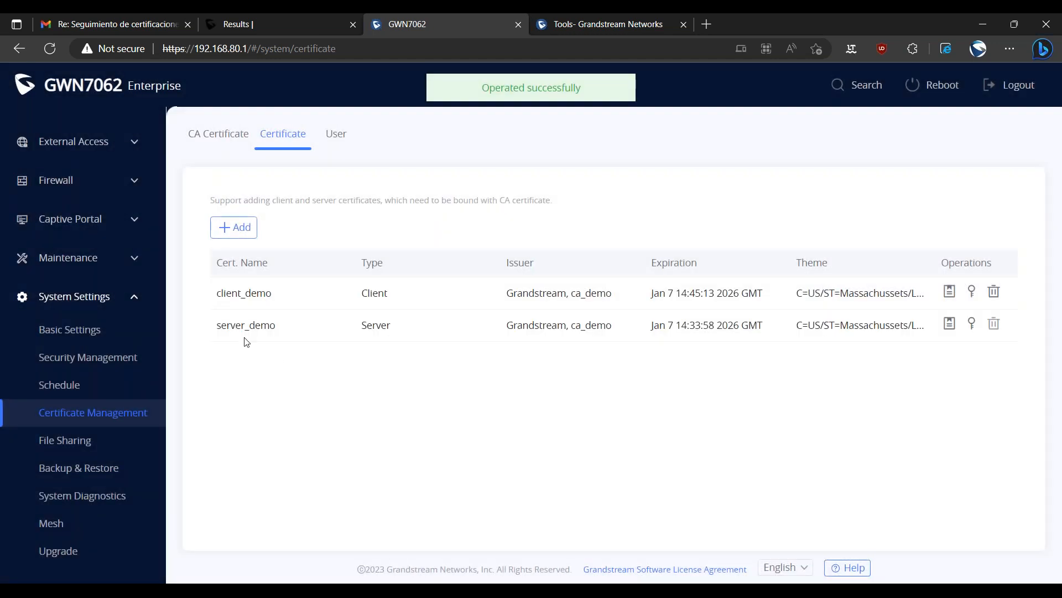
# Review the client and server certificates, the CA certificate and the list of VPN users.
pyautogui.moveTo(225, 294); pyautogui.dragTo(261, 356)
pyautogui.click(292, 381)
pyautogui.click(213, 137)
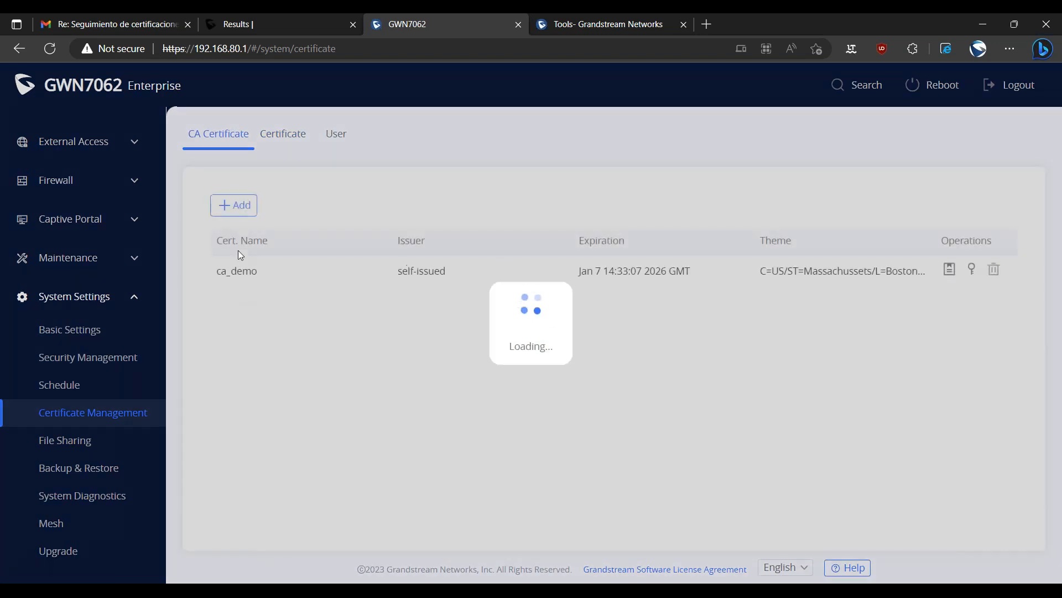
pyautogui.moveTo(252, 272); pyautogui.dragTo(290, 338)
pyautogui.click(284, 334)
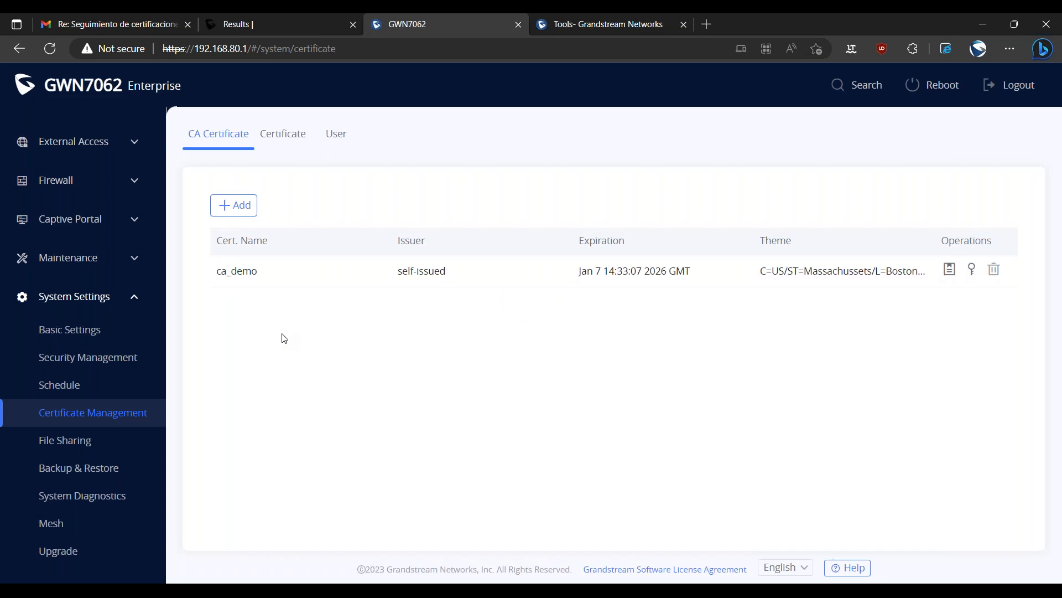
pyautogui.click(341, 143)
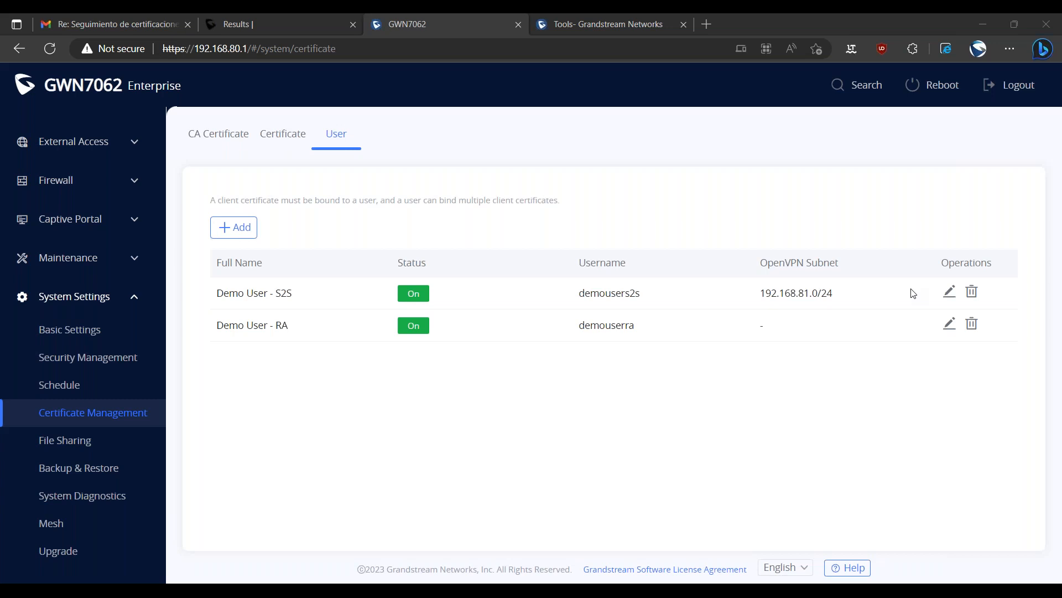
# Open the second router at 172.16.1.27 in a new browser tab and log in with the account password.
pyautogui.click(704, 27)
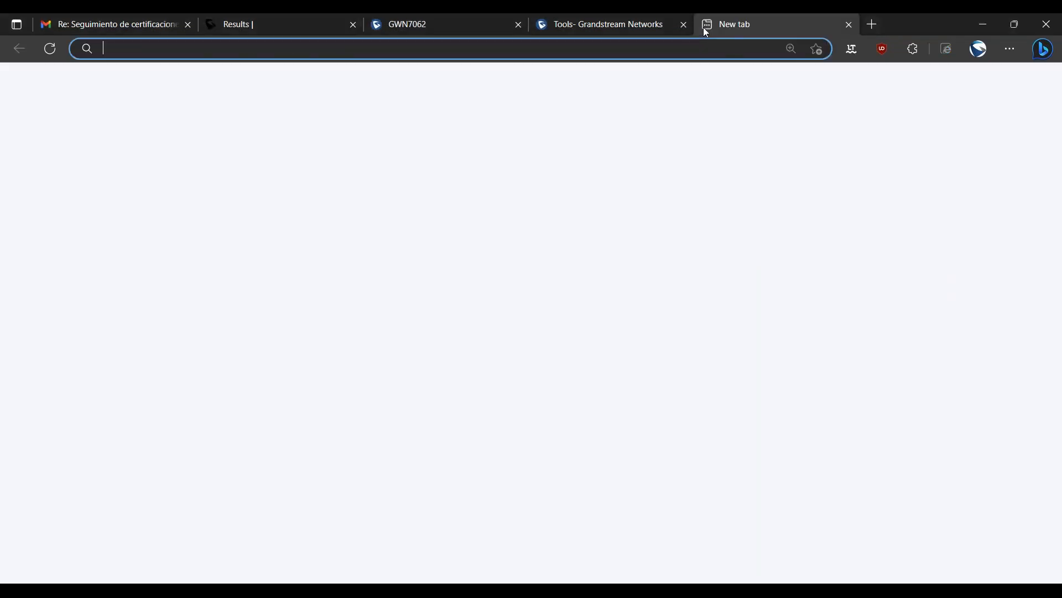
pyautogui.write('172.16.')
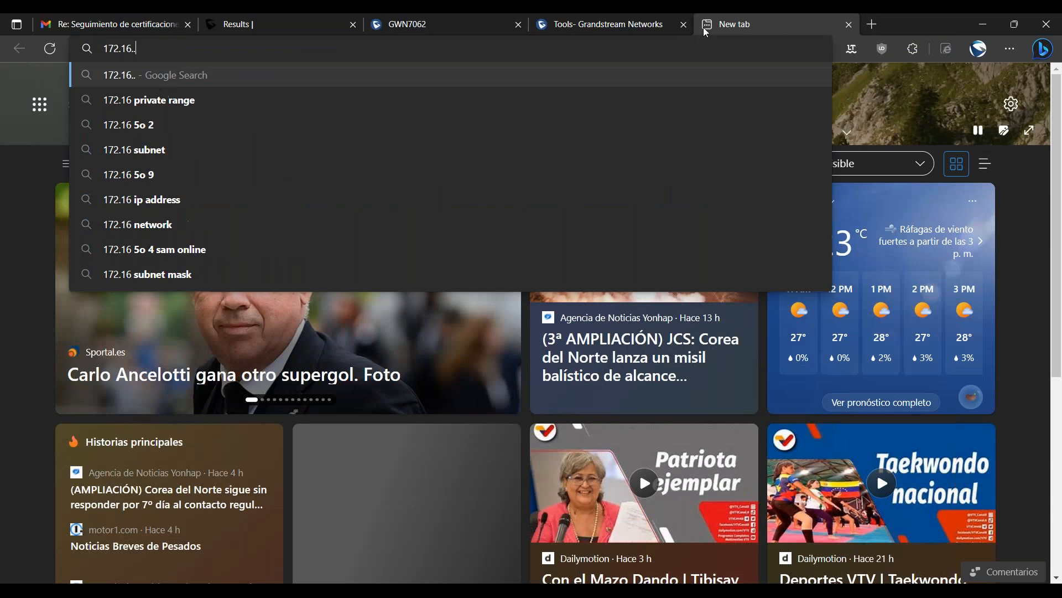
pyautogui.write('1.27')
pyautogui.press('Return')
pyautogui.click(365, 351)
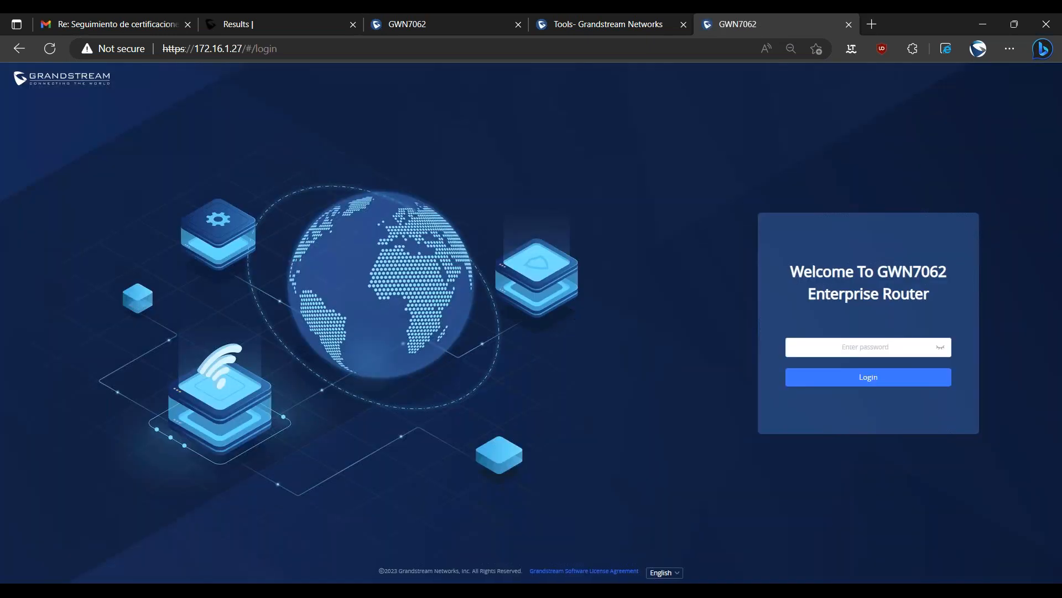
pyautogui.click(825, 343)
pyautogui.write('••••••••••')
pyautogui.press('Return')
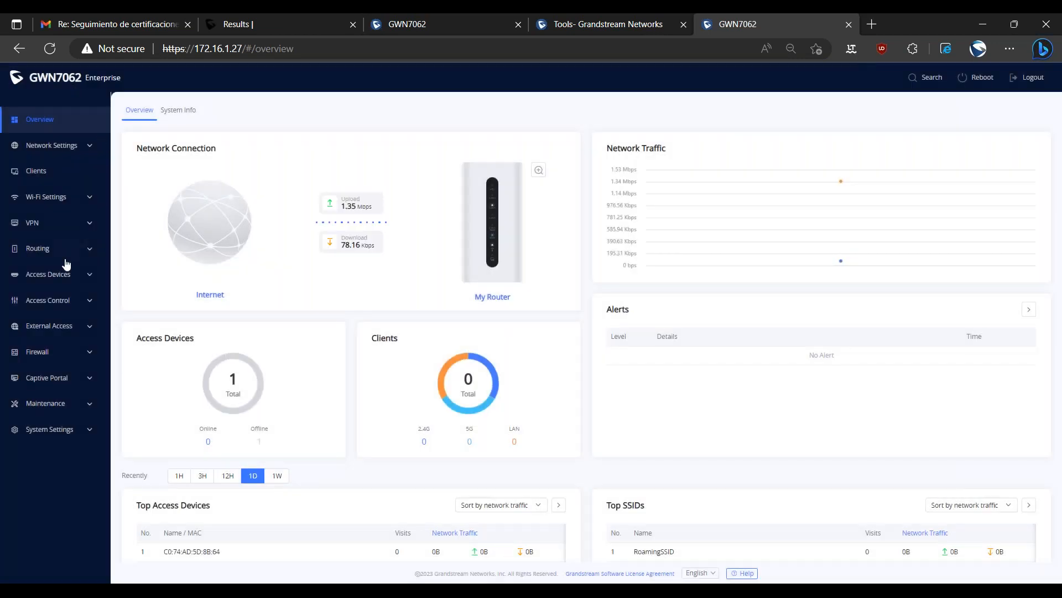
# Start a new VPN client on the second router with OpenVPN as the connection type.
pyautogui.click(39, 222)
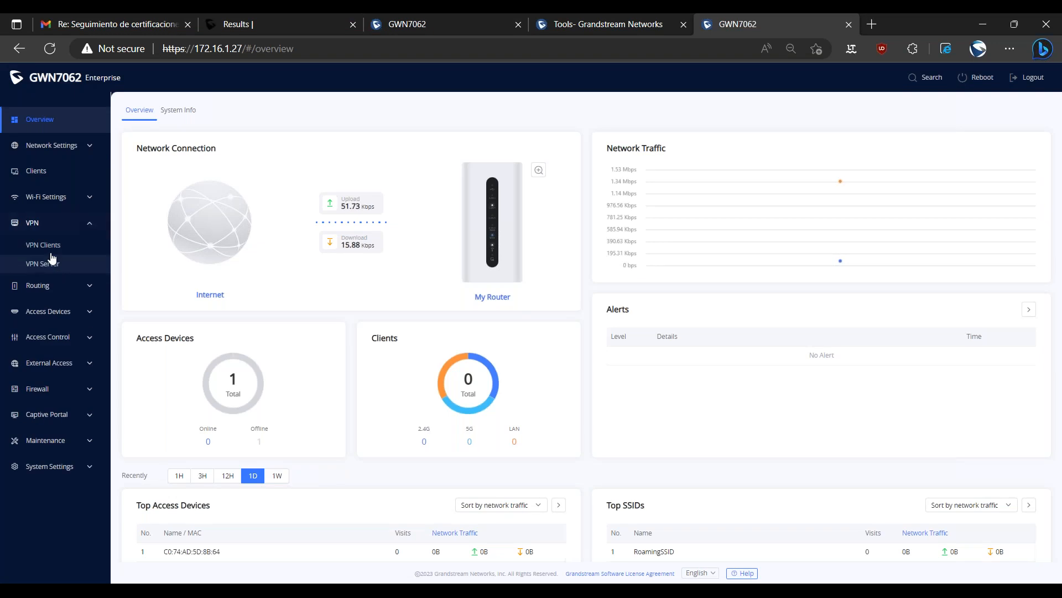
pyautogui.click(56, 249)
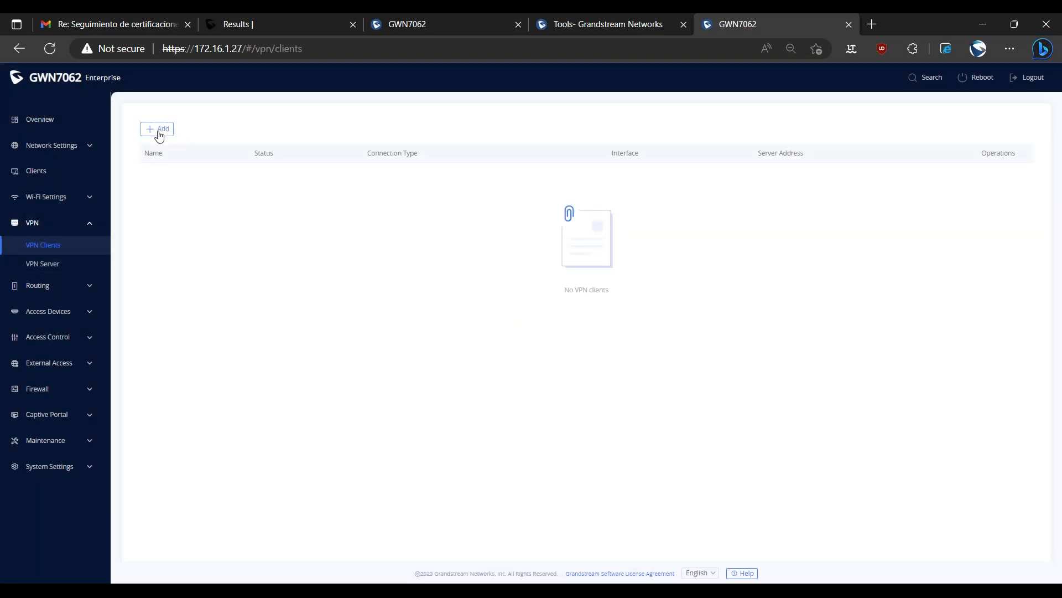
pyautogui.click(159, 133)
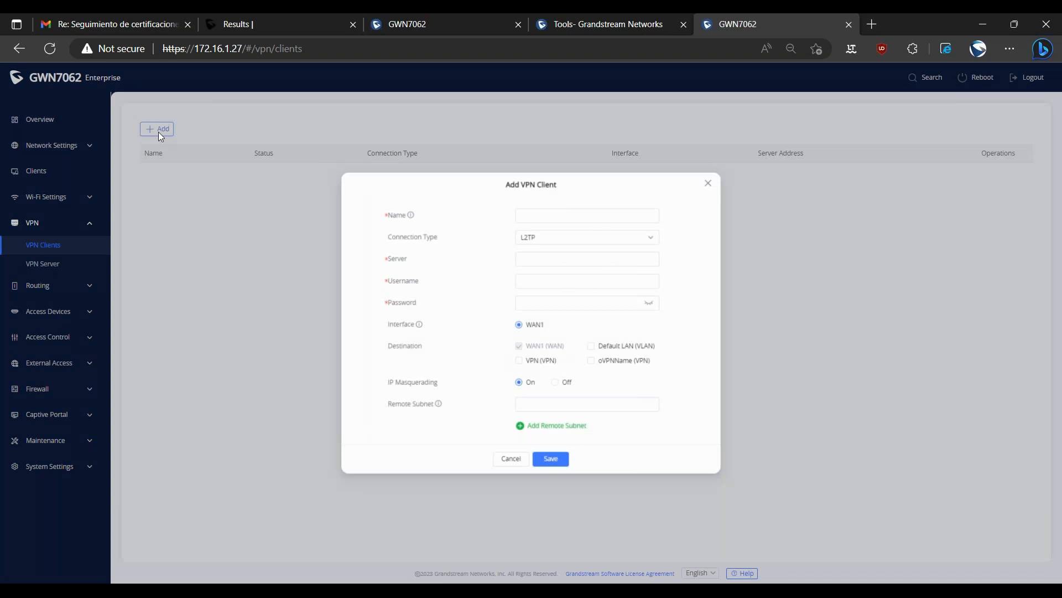
pyautogui.click(531, 237)
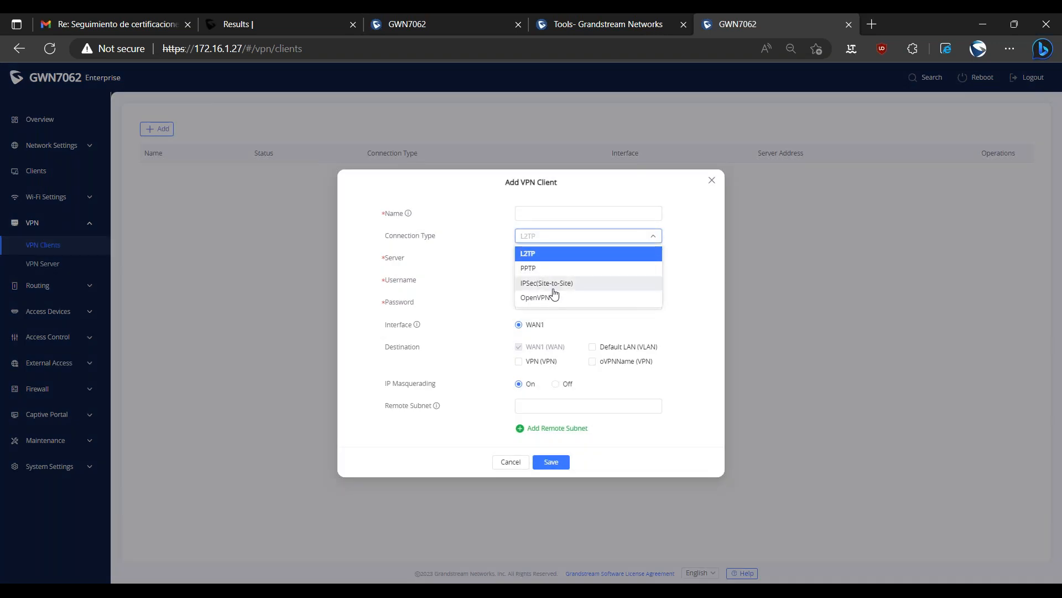
pyautogui.click(550, 294)
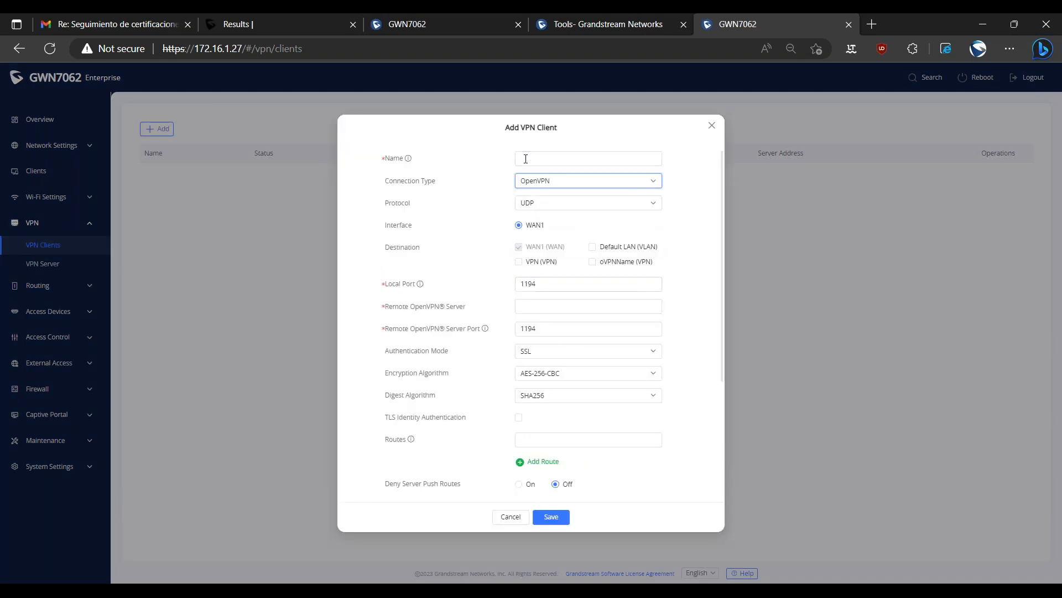
# Name the VPN client "client" and include Default LAN (VLAN) among its destinations.
pyautogui.click(523, 152)
pyautogui.write('client')
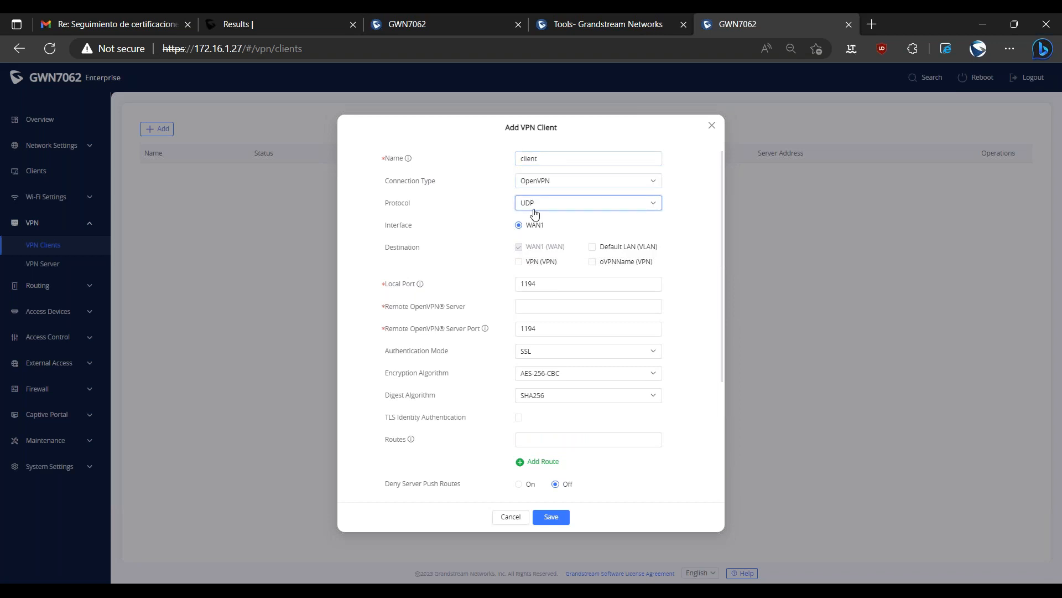
pyautogui.click(592, 247)
# Look up the first router's WAN IPv4 address and set 172.16.1.82 as the second router's remote OpenVPN server, keeping server port 1194.
pyautogui.click(531, 305)
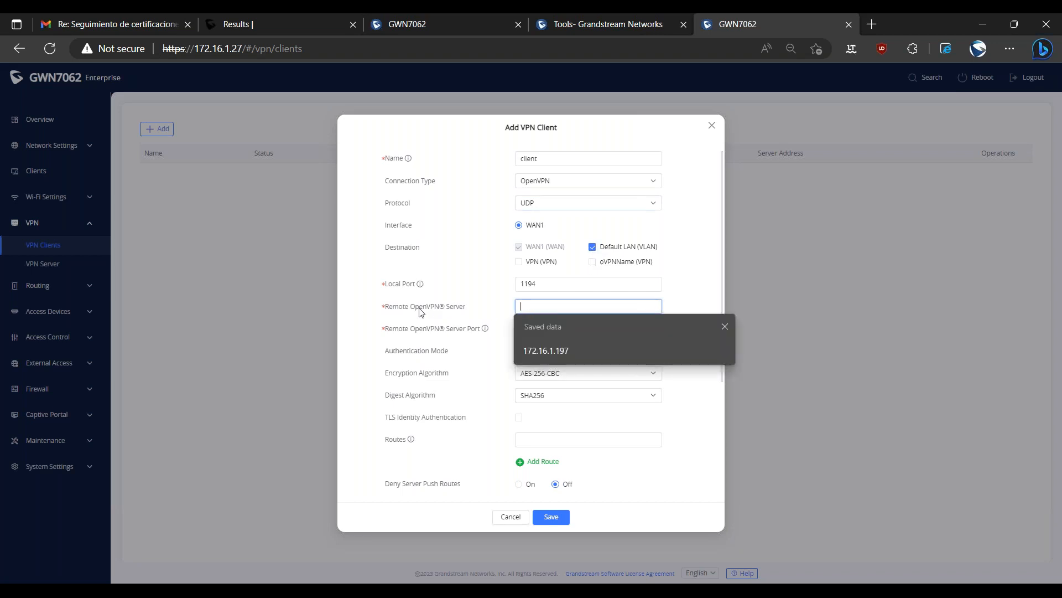
pyautogui.click(414, 25)
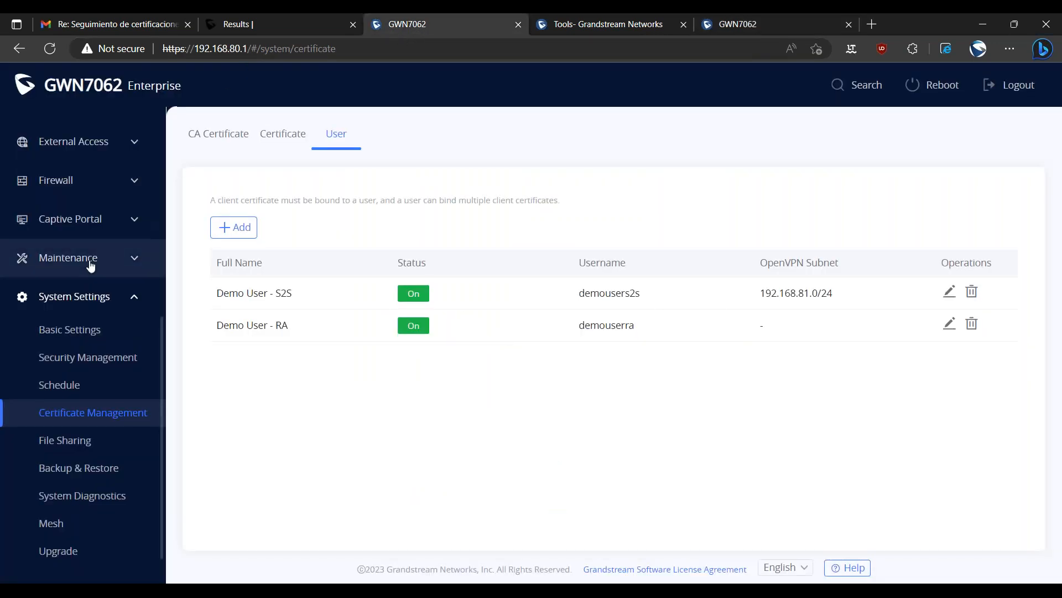
pyautogui.scroll(6, 72, 260)
pyautogui.click(76, 156)
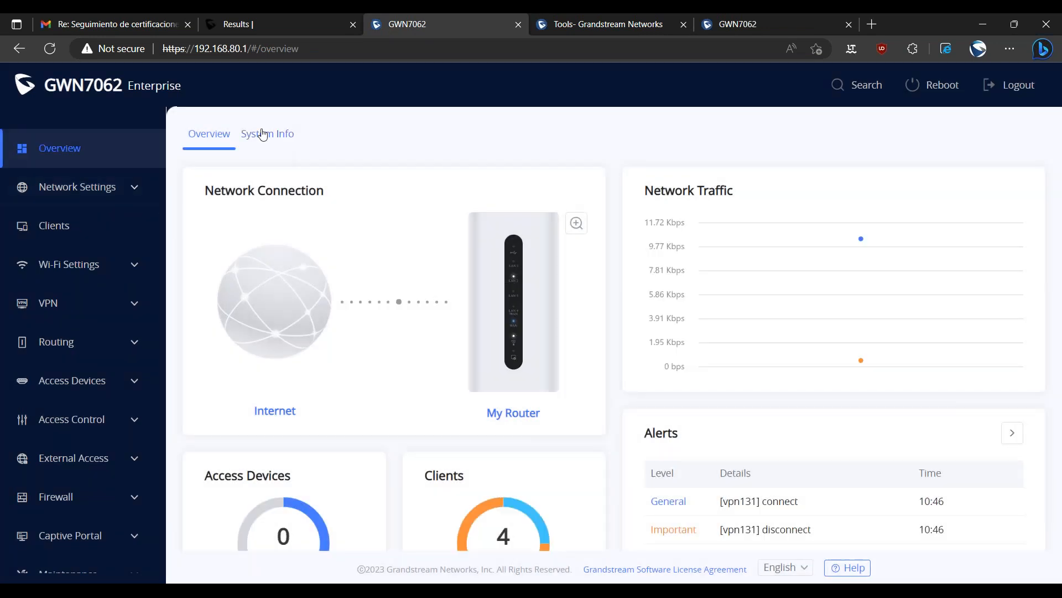
pyautogui.click(263, 135)
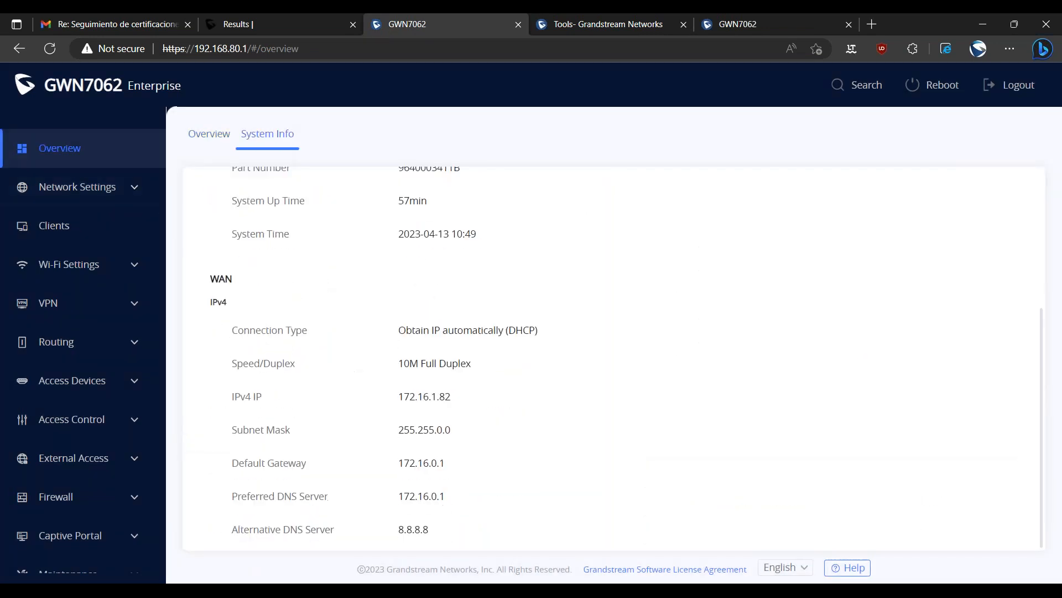
pyautogui.doubleClick(412, 396)
pyautogui.hotkey('ctrl', 'c')
pyautogui.click(737, 24)
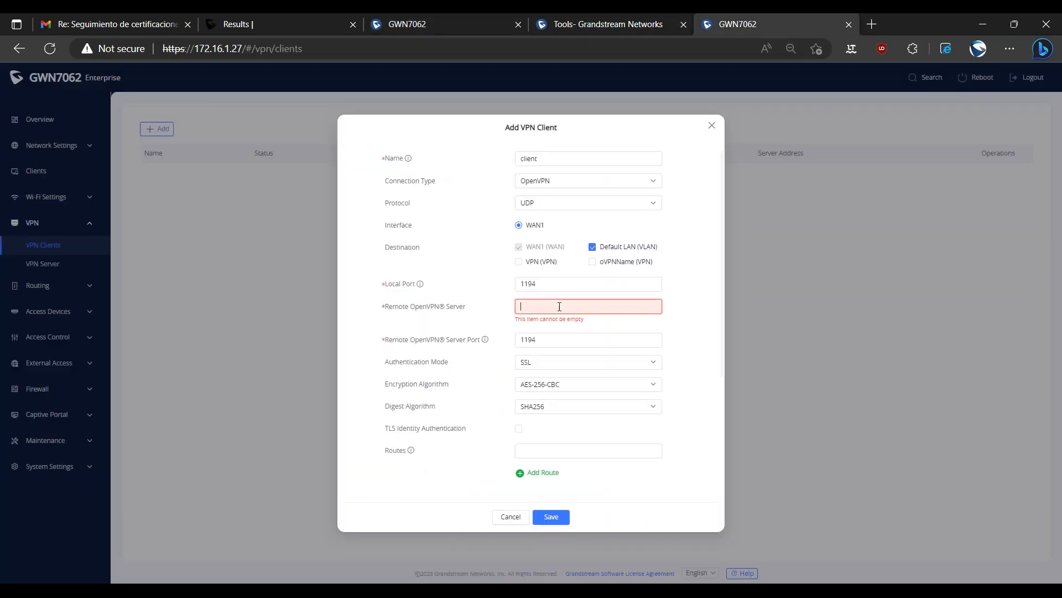
pyautogui.click(557, 306)
pyautogui.hotkey('ctrl', 'v')
pyautogui.doubleClick(534, 328)
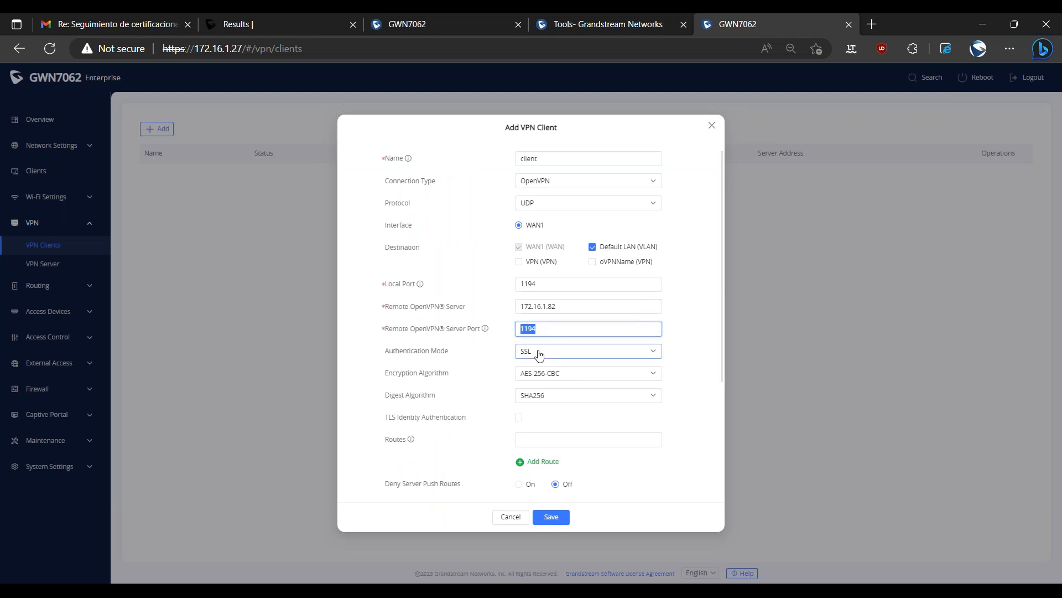
# Set the authentication mode to SSL + User Authentication and enter the username userdemos2s with the user's password.
pyautogui.click(539, 355)
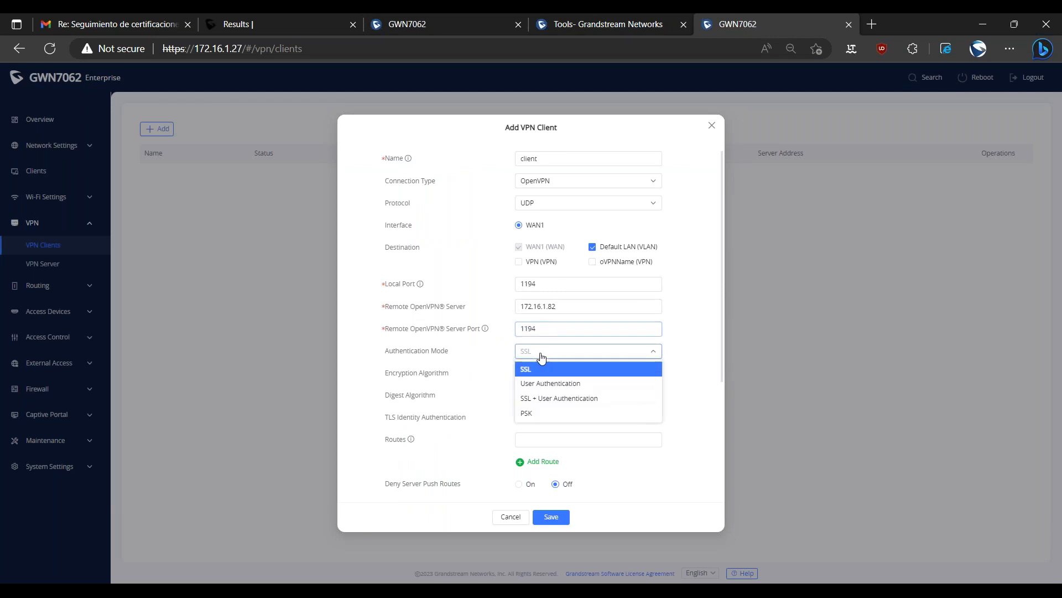
pyautogui.click(550, 399)
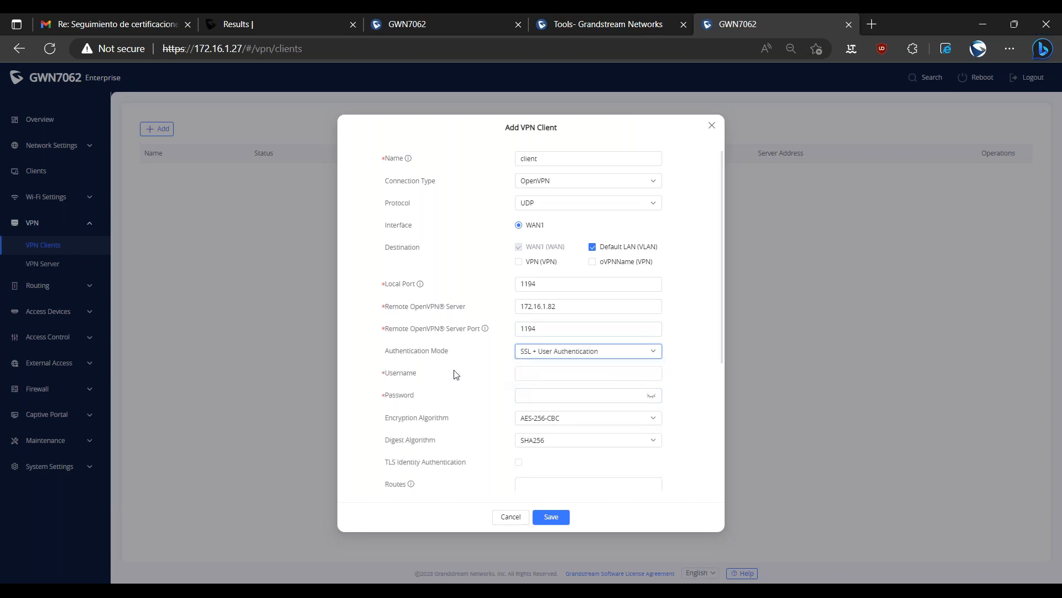
pyautogui.click(541, 372)
pyautogui.write('userdemos2s')
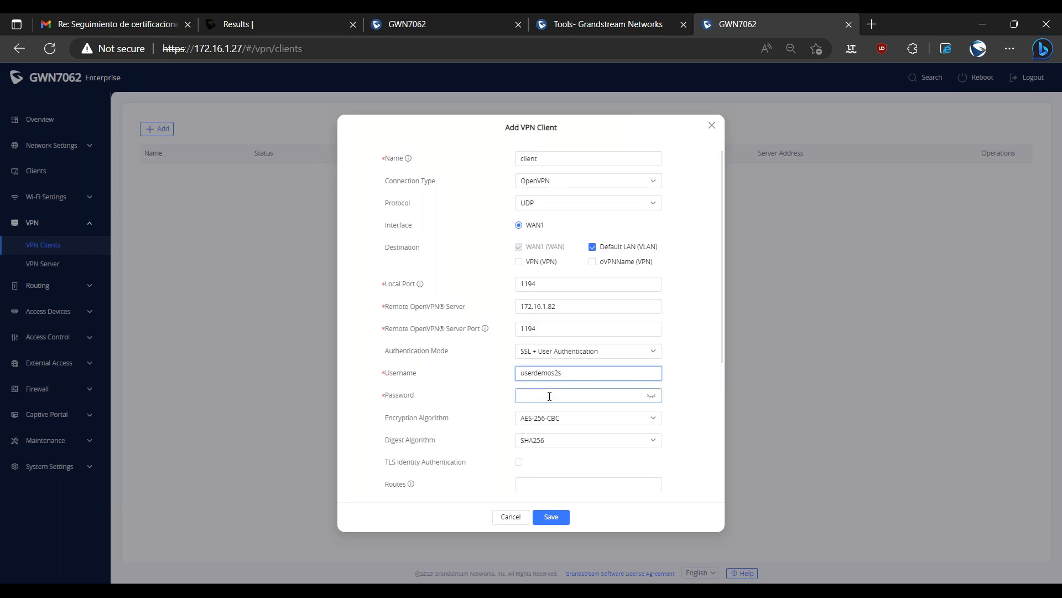
pyautogui.click(554, 396)
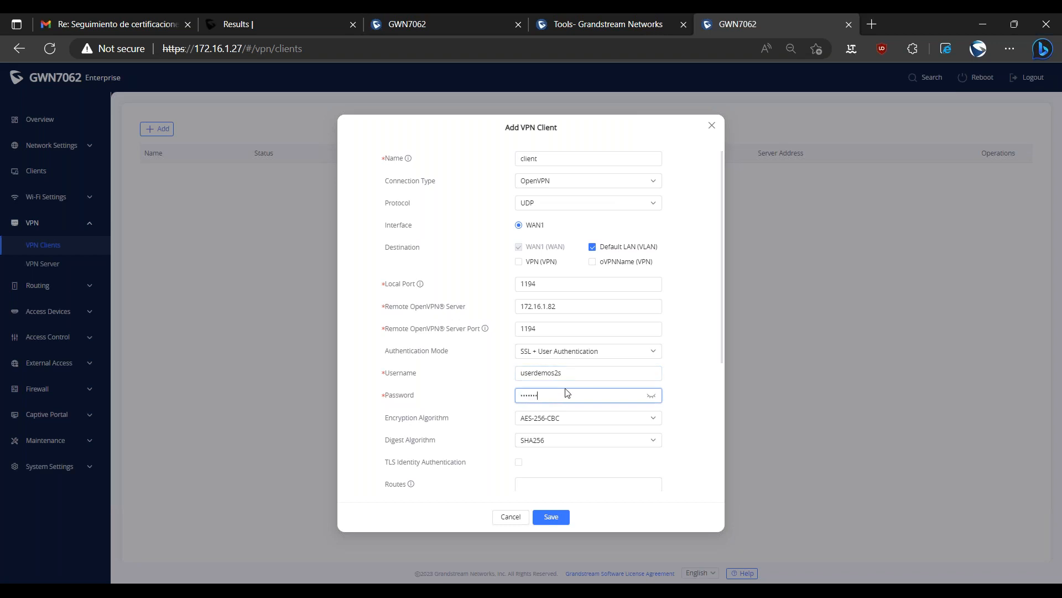
# Examine the encryption, route, compression and certificate settings of the VPN client.
pyautogui.scroll(-1, 505, 400)
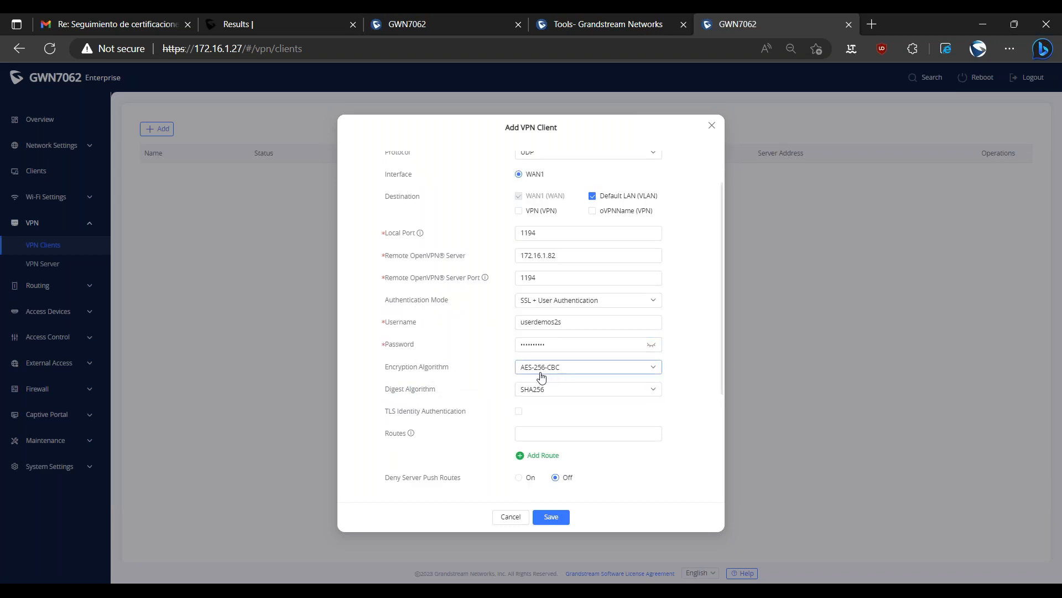
pyautogui.scroll(-2, 540, 391)
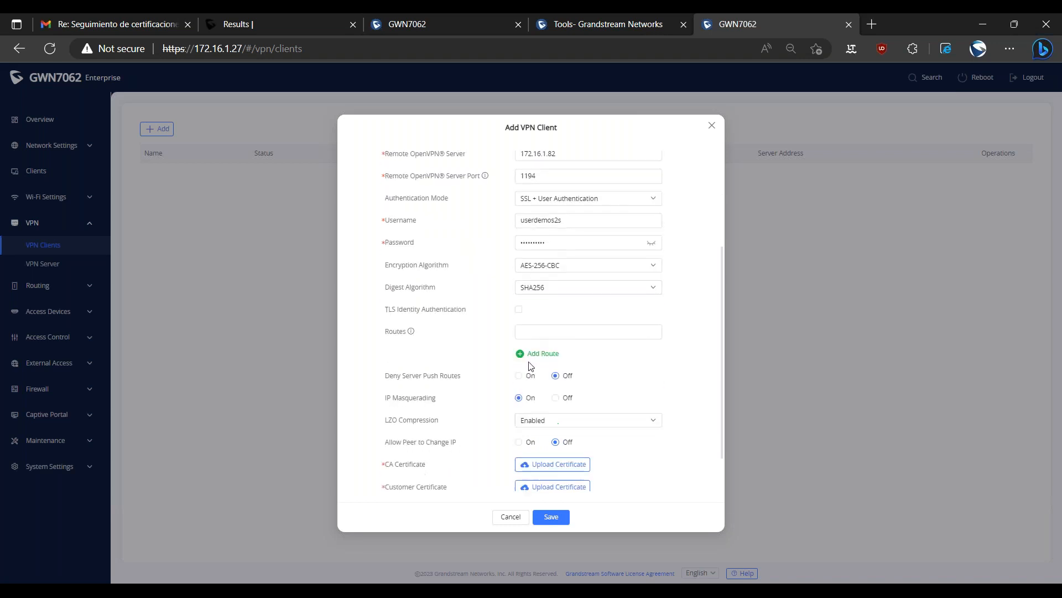
pyautogui.click(532, 332)
pyautogui.doubleClick(396, 333)
pyautogui.click(454, 348)
pyautogui.click(559, 333)
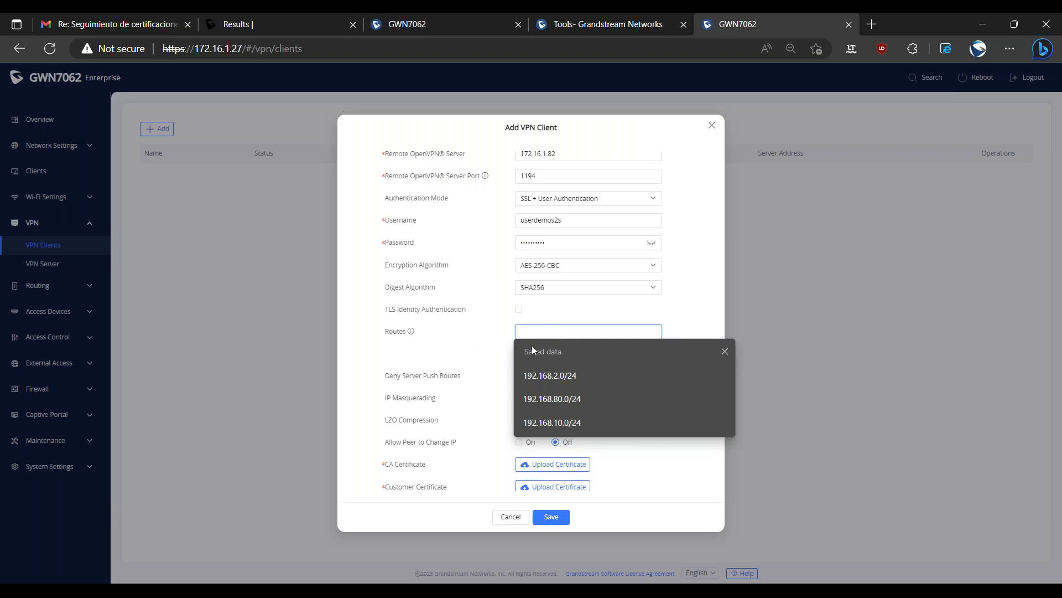
pyautogui.click(485, 352)
pyautogui.scroll(-1, 516, 382)
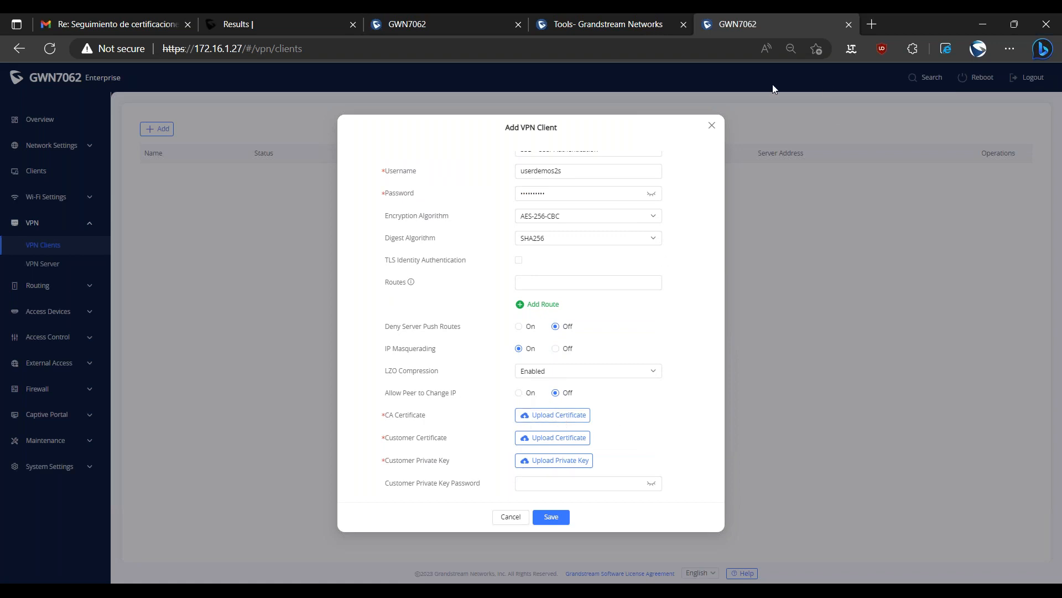
# Download the ca_demo CA certificate from the first router's certificate management.
pyautogui.click(443, 22)
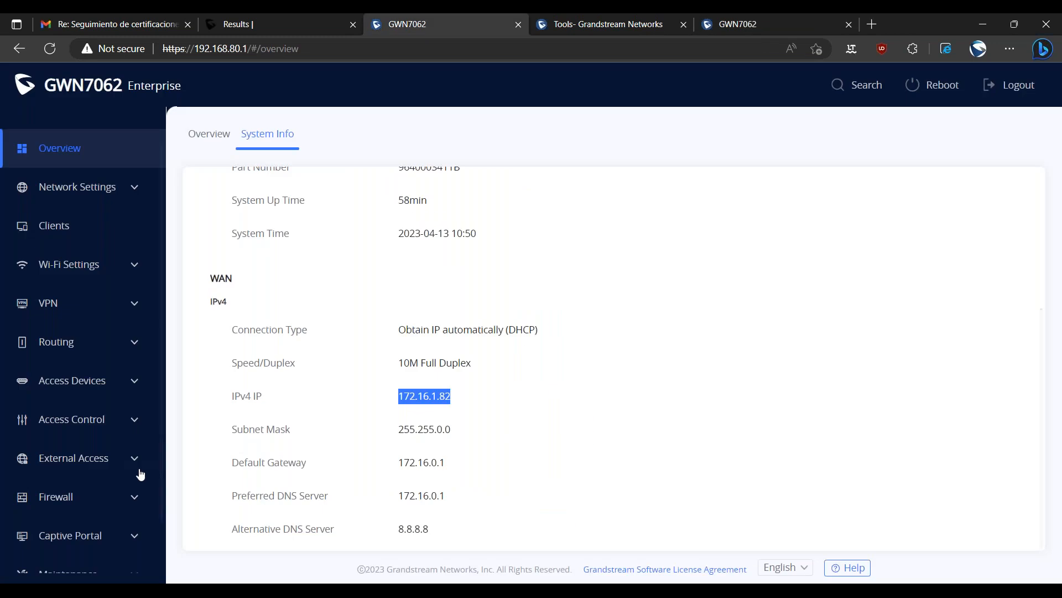
pyautogui.hotkey('ctrl', '0')
pyautogui.click(86, 551)
pyautogui.click(93, 392)
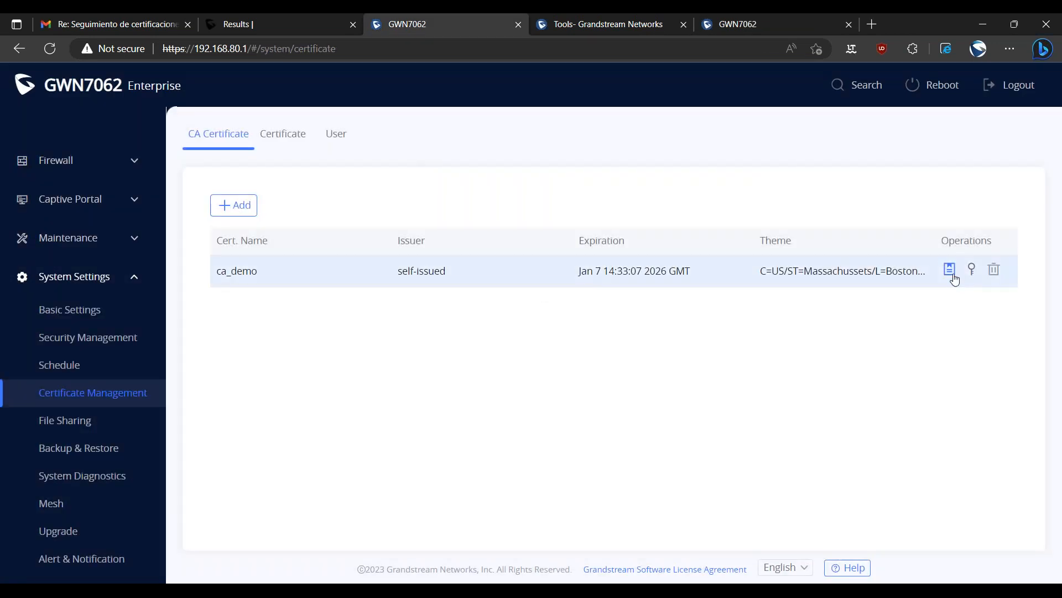
pyautogui.click(940, 277)
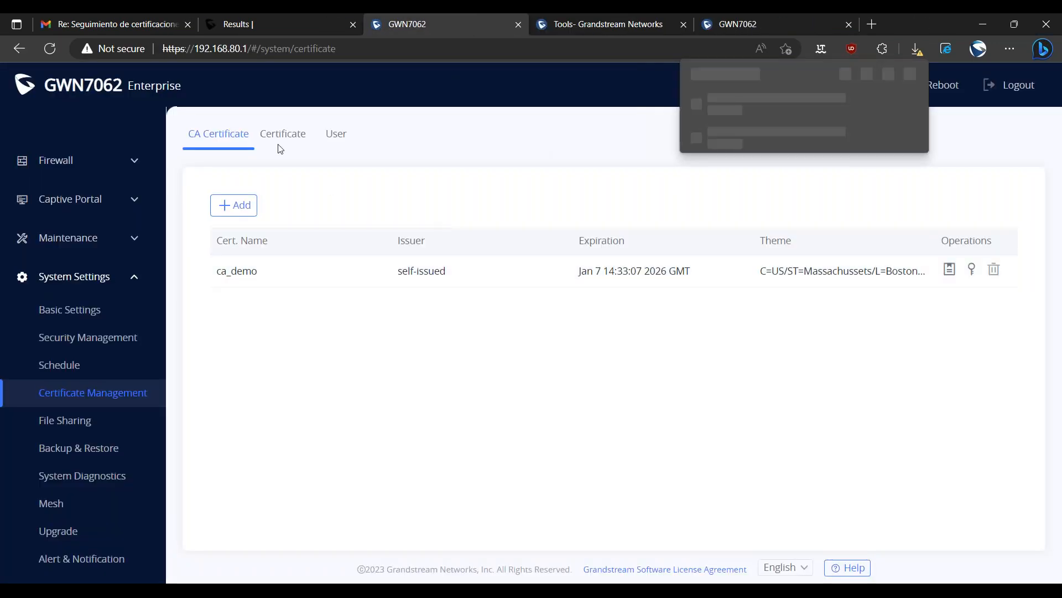
# Download client_demo's certificate and private key from the first router, and keep both the client and CA certificate files.
pyautogui.click(281, 138)
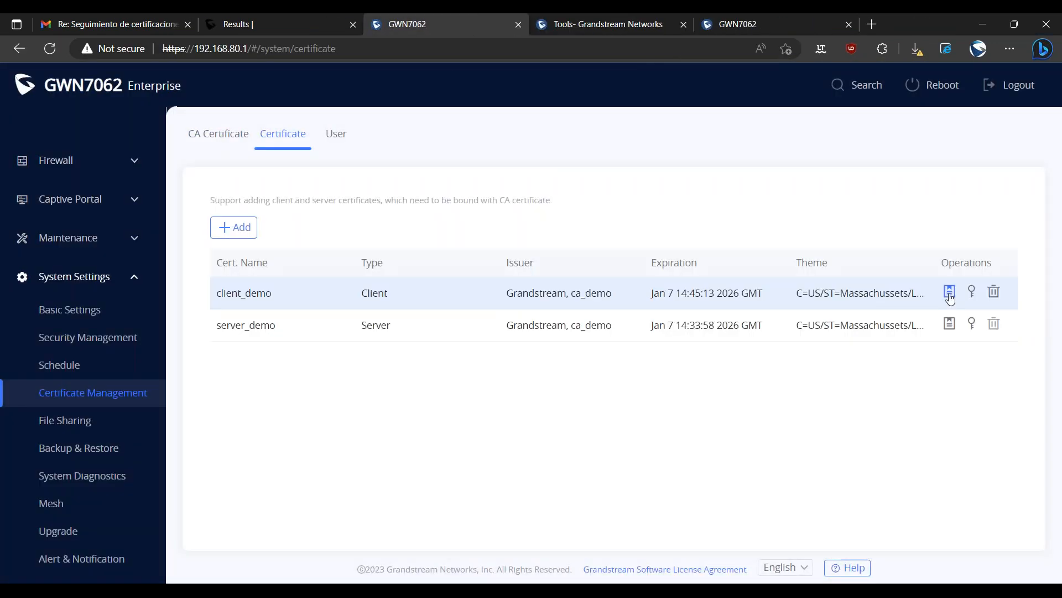
pyautogui.click(950, 293)
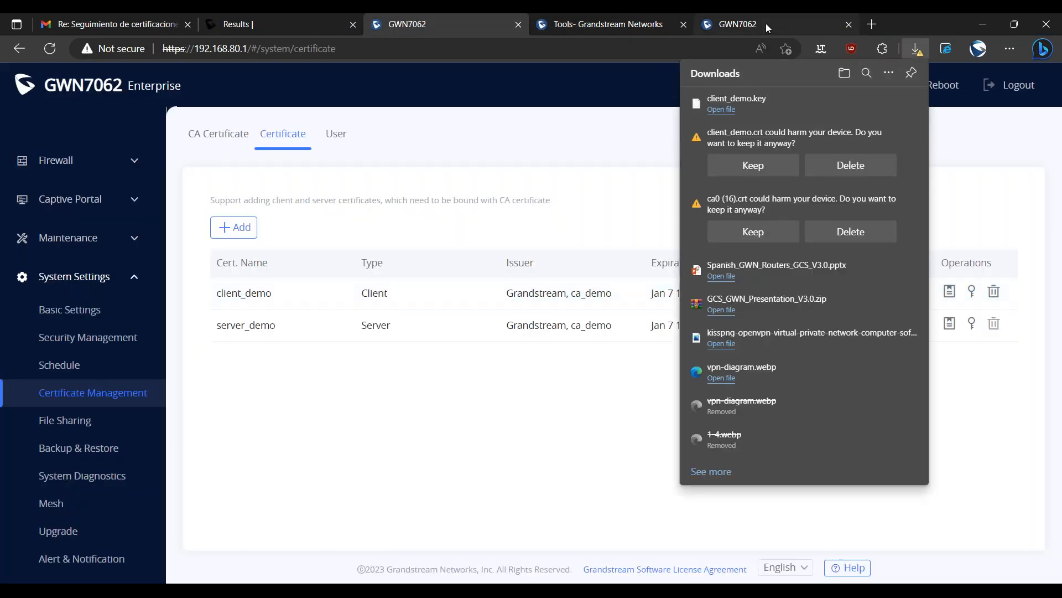
pyautogui.click(766, 166)
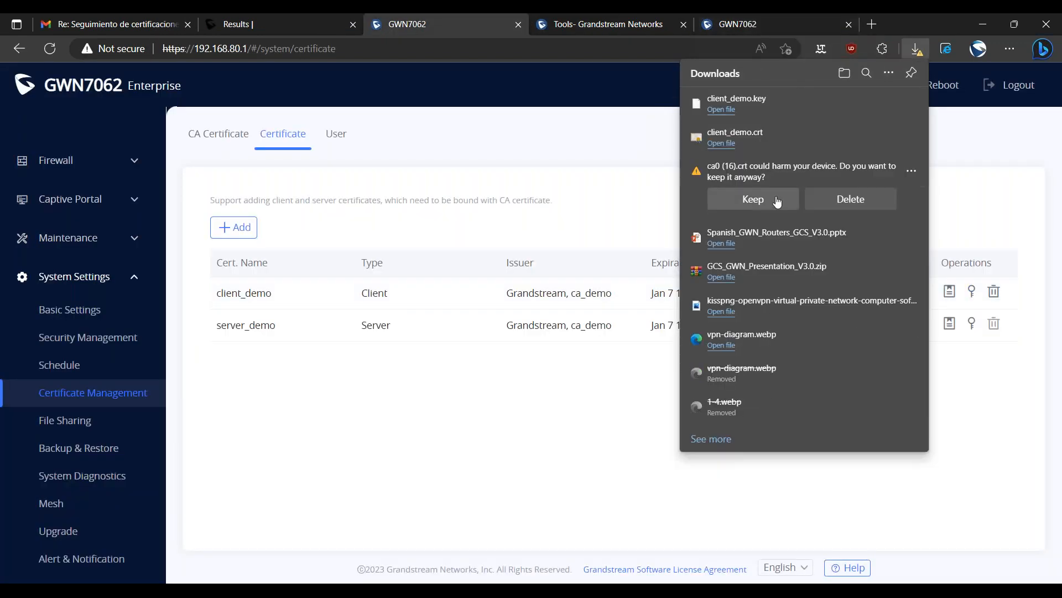
pyautogui.click(778, 200)
pyautogui.click(568, 389)
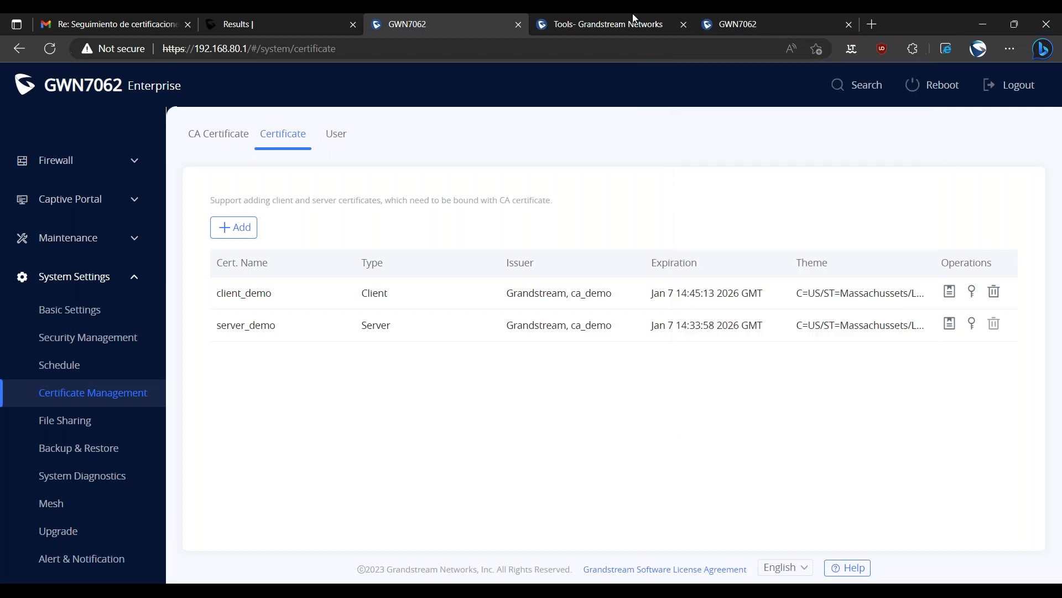
# Upload the CA certificate, client_demo.crt and client_demo.key to the second router's VPN client and try to save it.
pyautogui.click(741, 21)
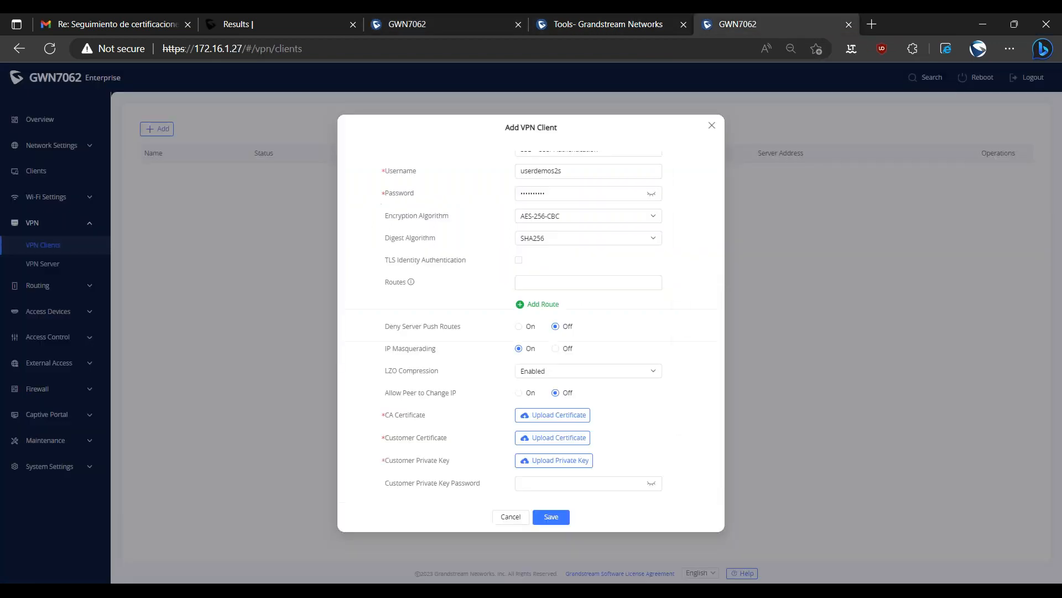
pyautogui.click(529, 415)
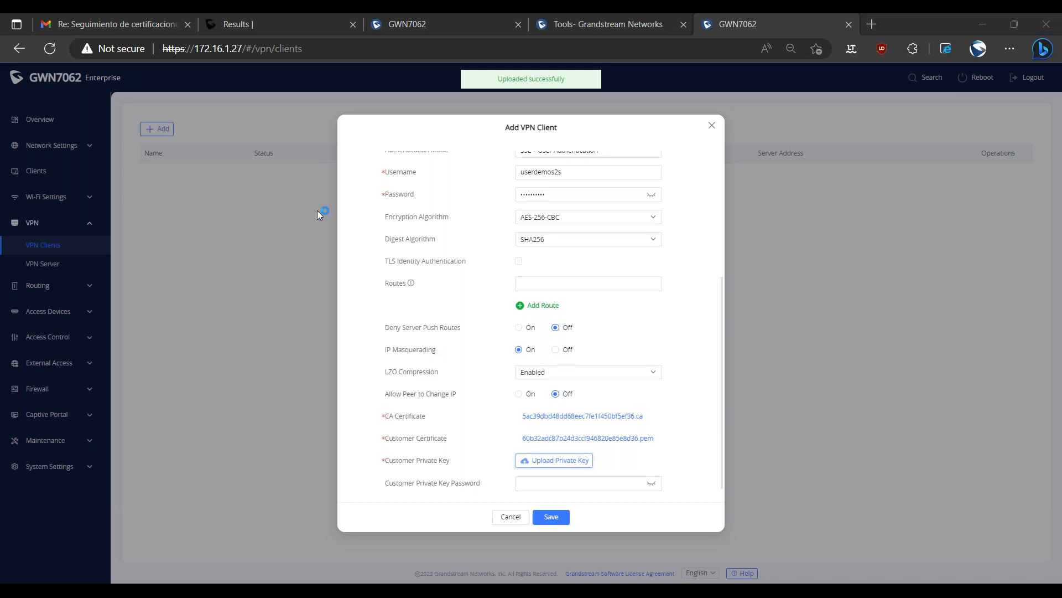
pyautogui.scroll(4, 482, 434)
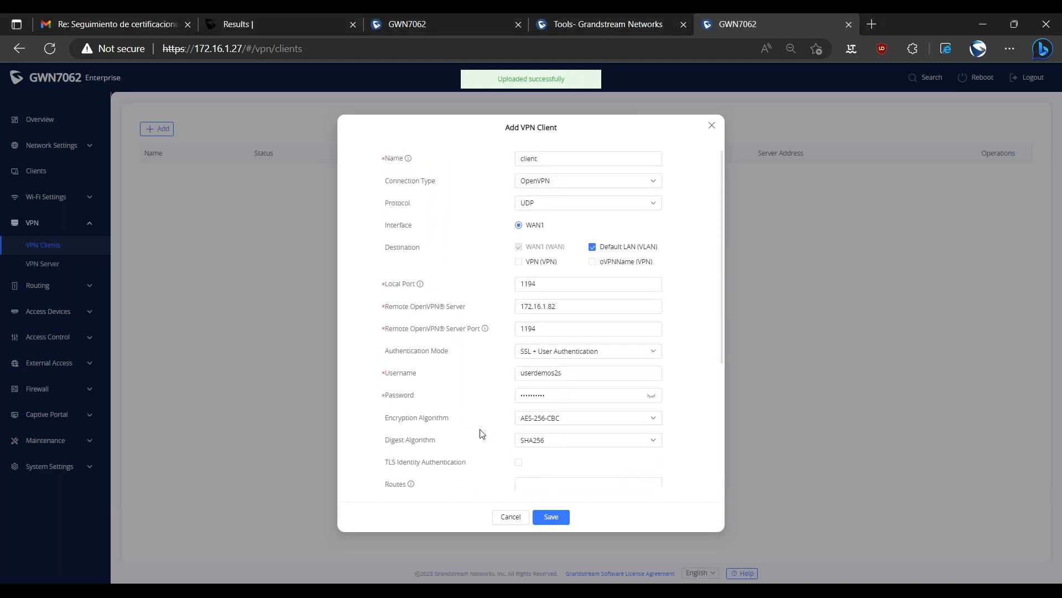
pyautogui.click(559, 517)
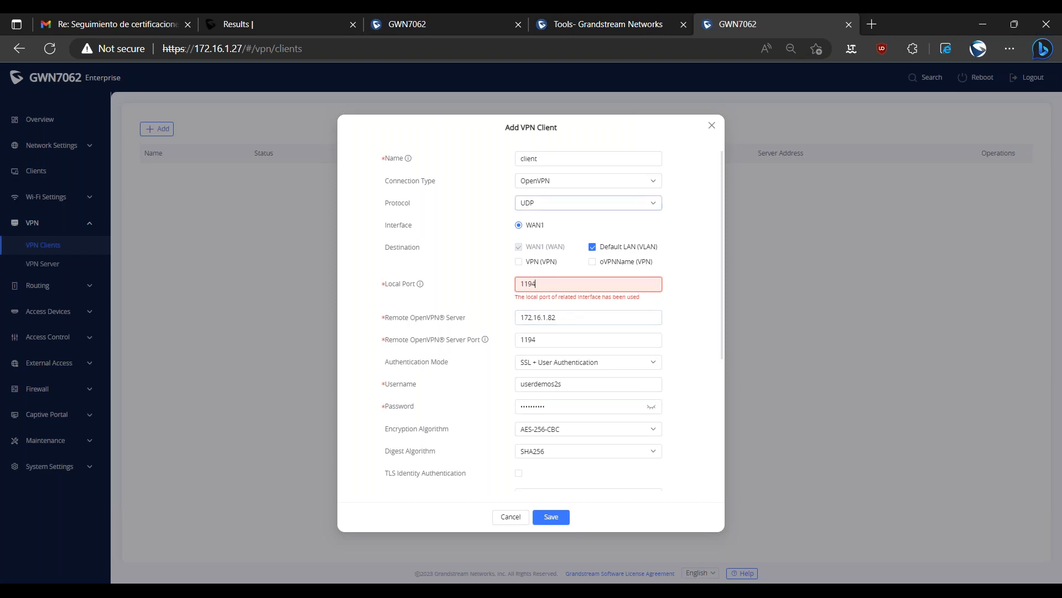
# Set the VPN client's local port to 1195 and save the client.
pyautogui.doubleClick(546, 284)
pyautogui.write('11')
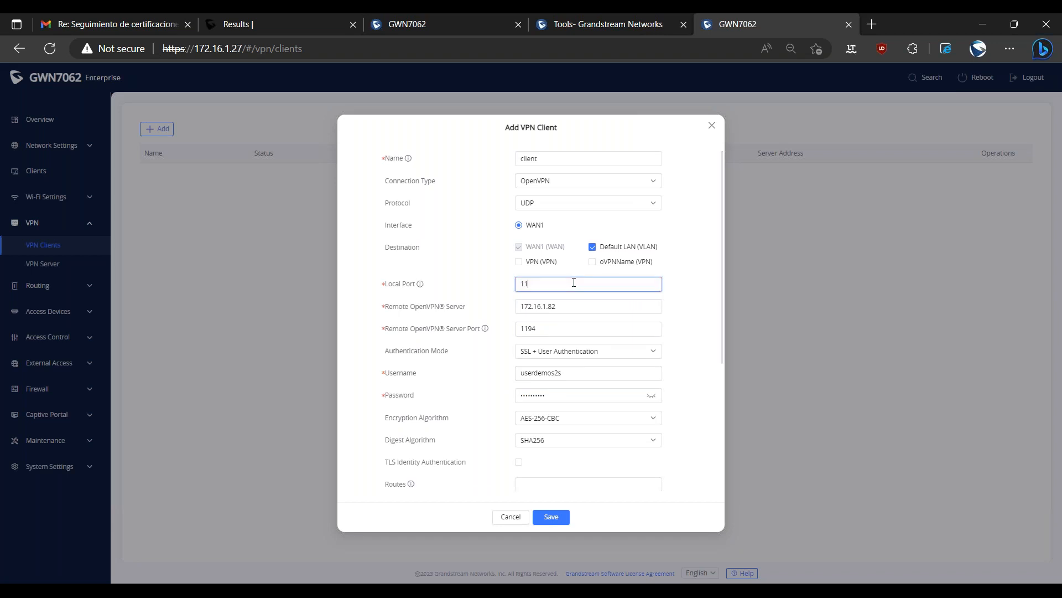
pyautogui.write('95')
pyautogui.click(559, 518)
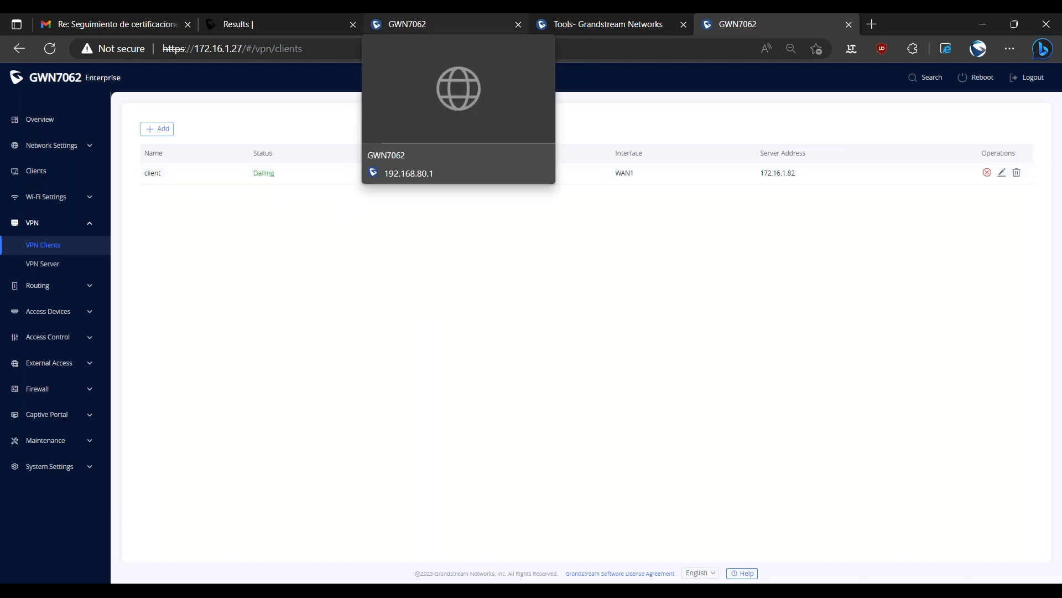
# Check the username stored for the site-to-site demo user on the first router.
pyautogui.click(409, 24)
pyautogui.click(336, 134)
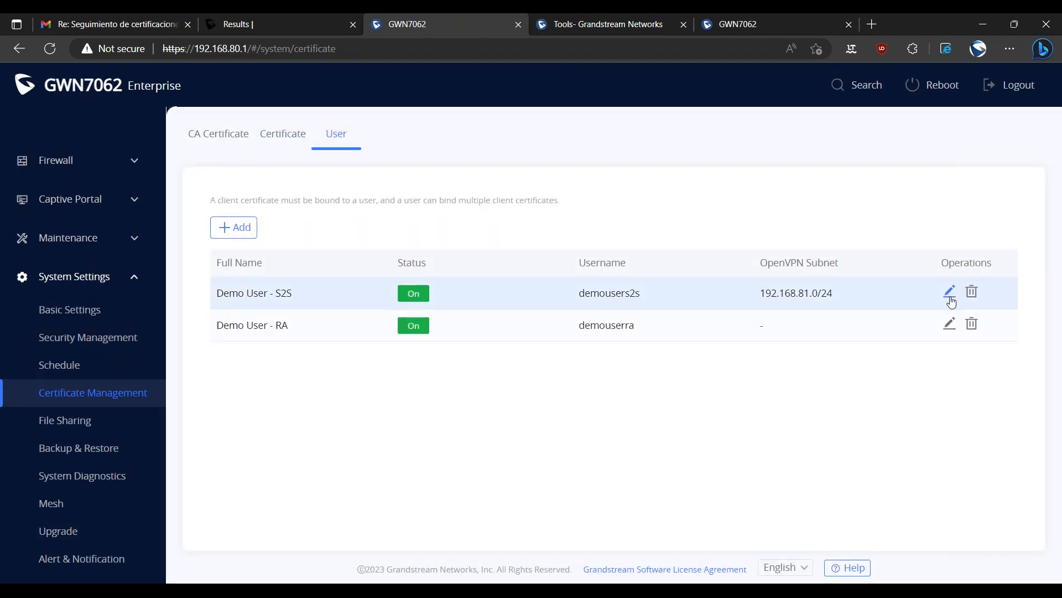
pyautogui.click(950, 292)
pyautogui.moveTo(579, 305); pyautogui.dragTo(501, 304)
pyautogui.click(602, 311)
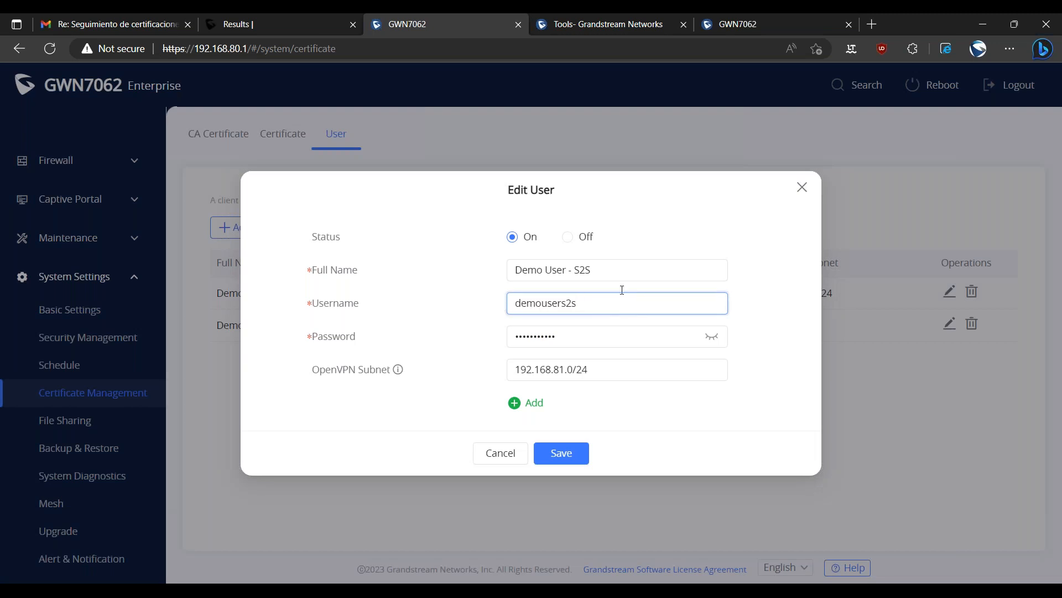
# Edit the second router's VPN client and replace its username with that of the first router's site-to-site demo user.
pyautogui.click(758, 28)
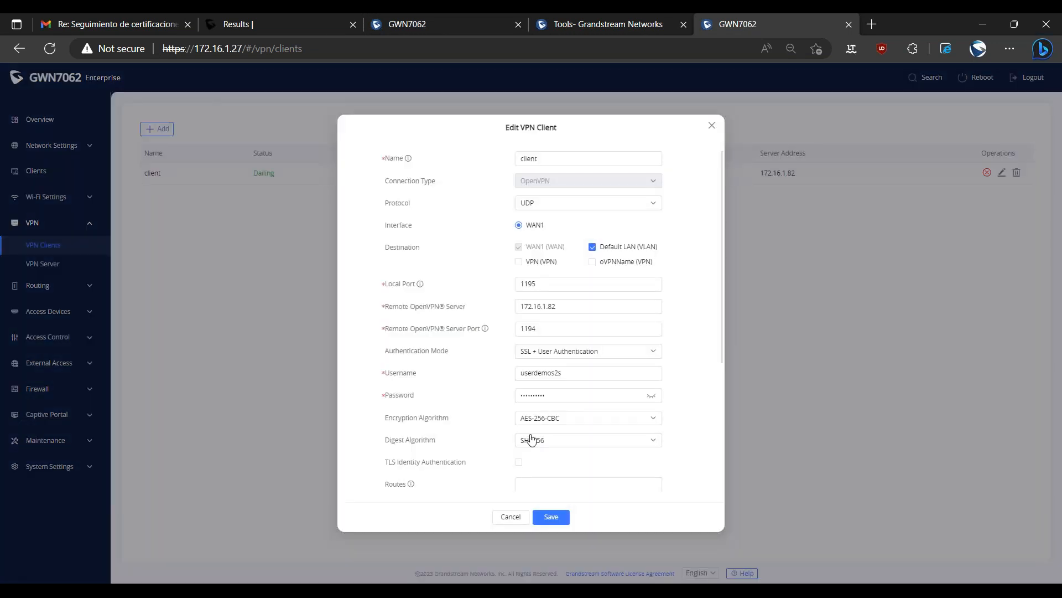
pyautogui.scroll(-1, 532, 439)
pyautogui.doubleClick(566, 323)
pyautogui.click(553, 322)
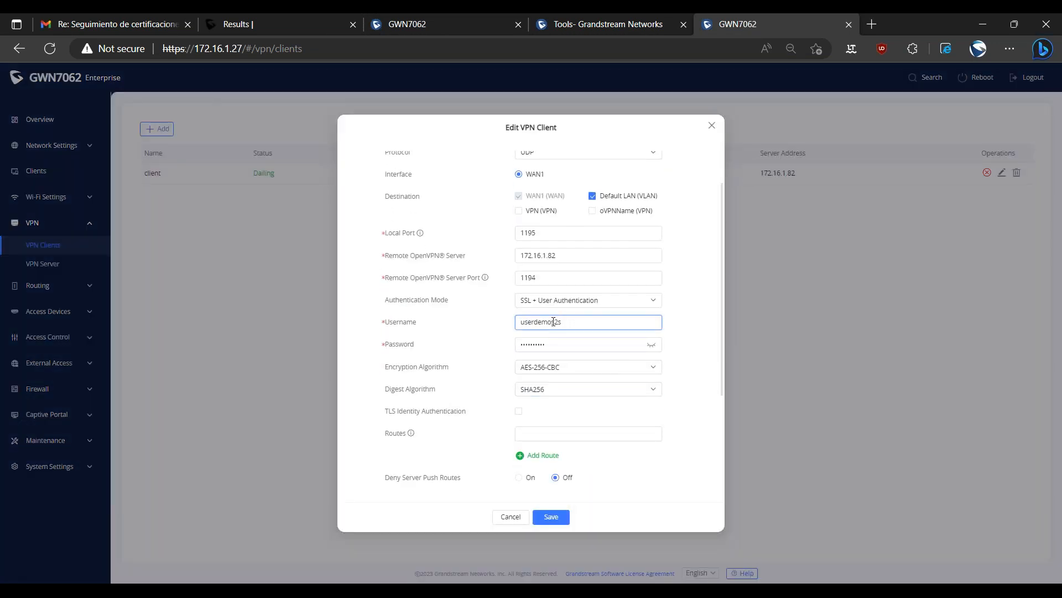
pyautogui.moveTo(552, 321); pyautogui.dragTo(462, 300)
pyautogui.press('BackSpace')
pyautogui.write('demouser')
# Re-enter the site-to-site user's password, then save and reconnect the VPN client.
pyautogui.click(636, 344)
pyautogui.click(655, 346)
pyautogui.doubleClick(610, 341)
pyautogui.write('d')
pyautogui.write('ers2s')
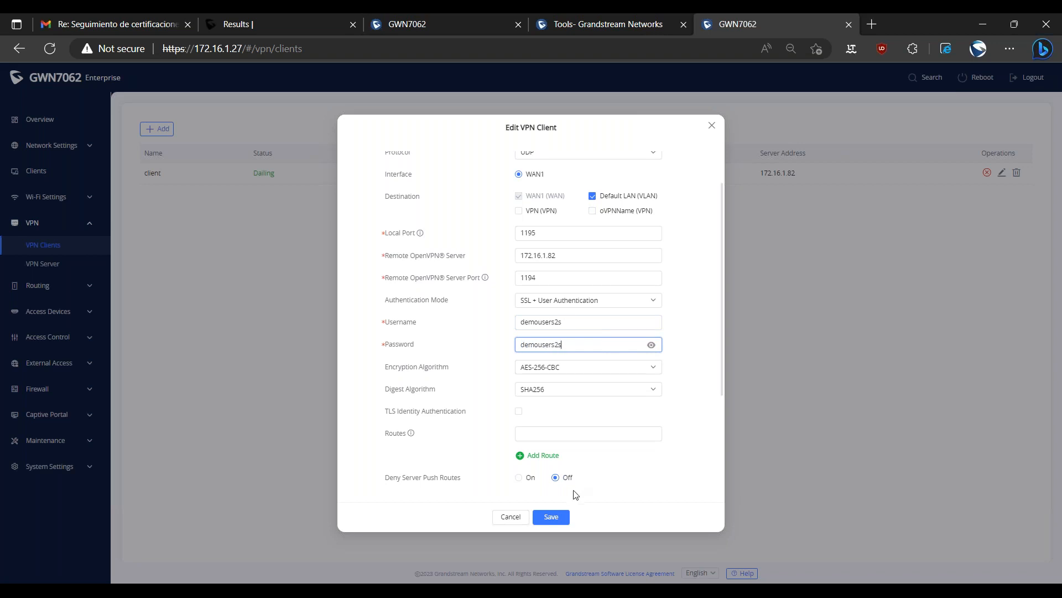
pyautogui.click(557, 524)
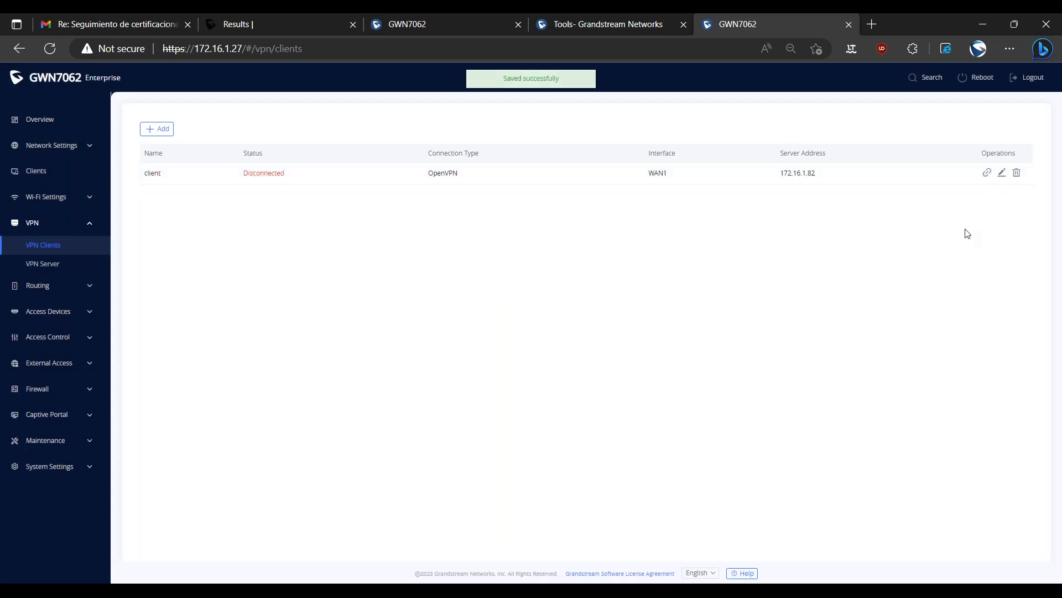
pyautogui.click(986, 174)
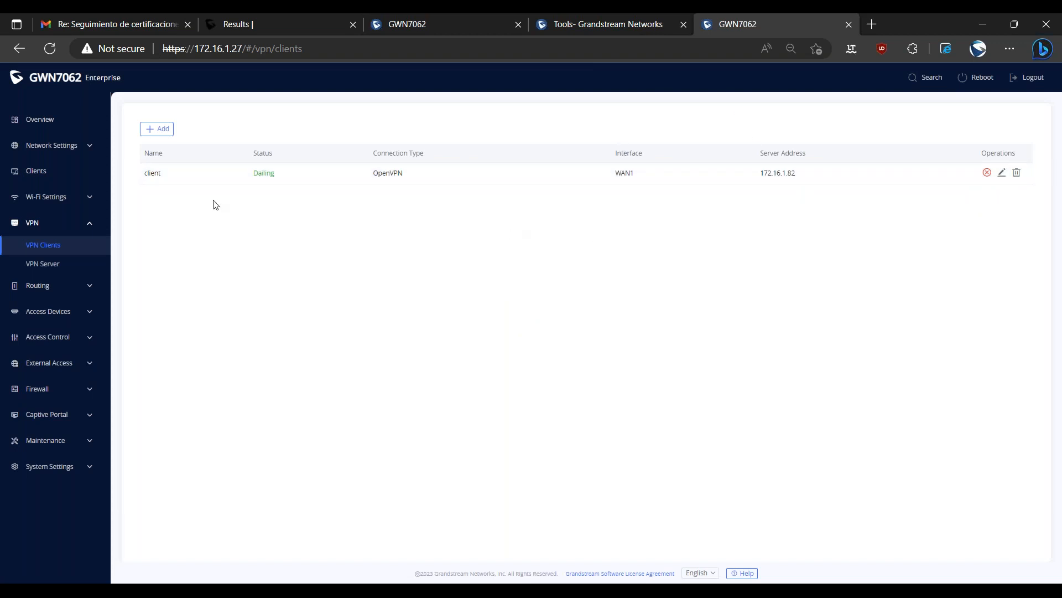
# Save the second router's Default LAN VLAN with the client VPN enabled as a destination, and reopen it to check the settings.
pyautogui.click(69, 148)
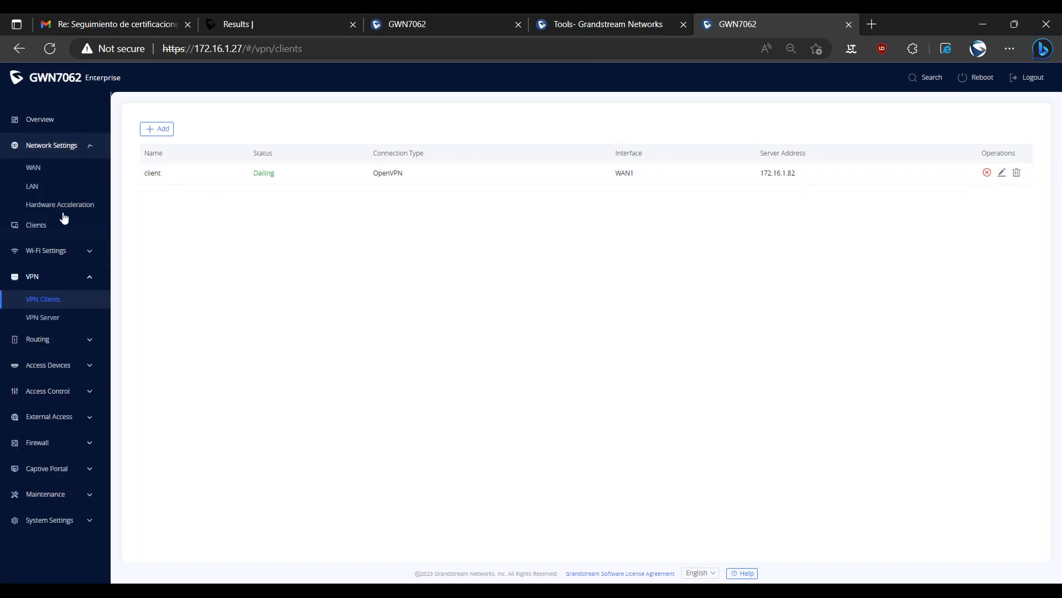
pyautogui.click(47, 188)
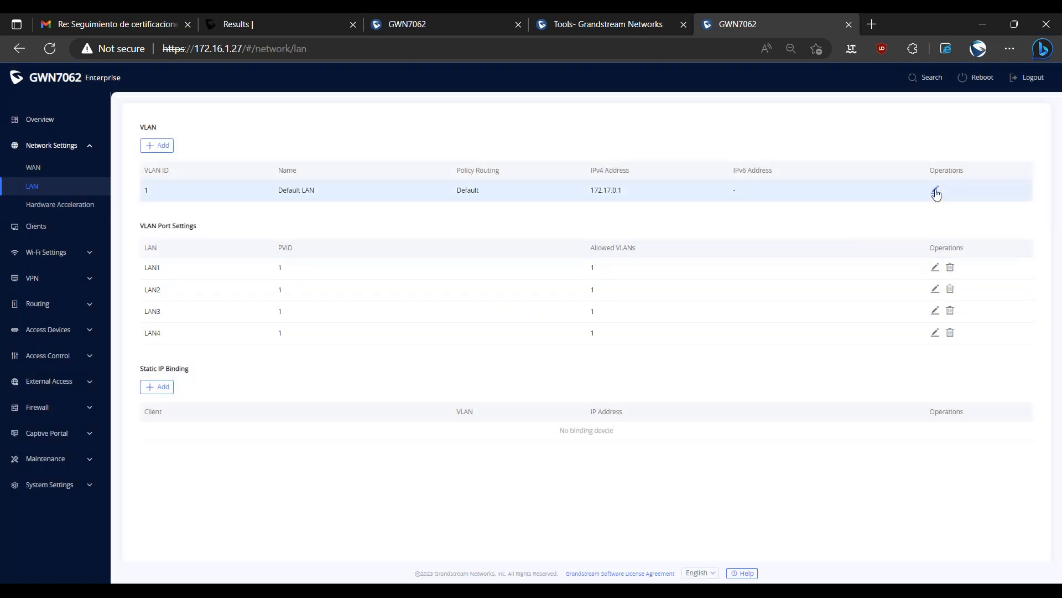
pyautogui.click(935, 191)
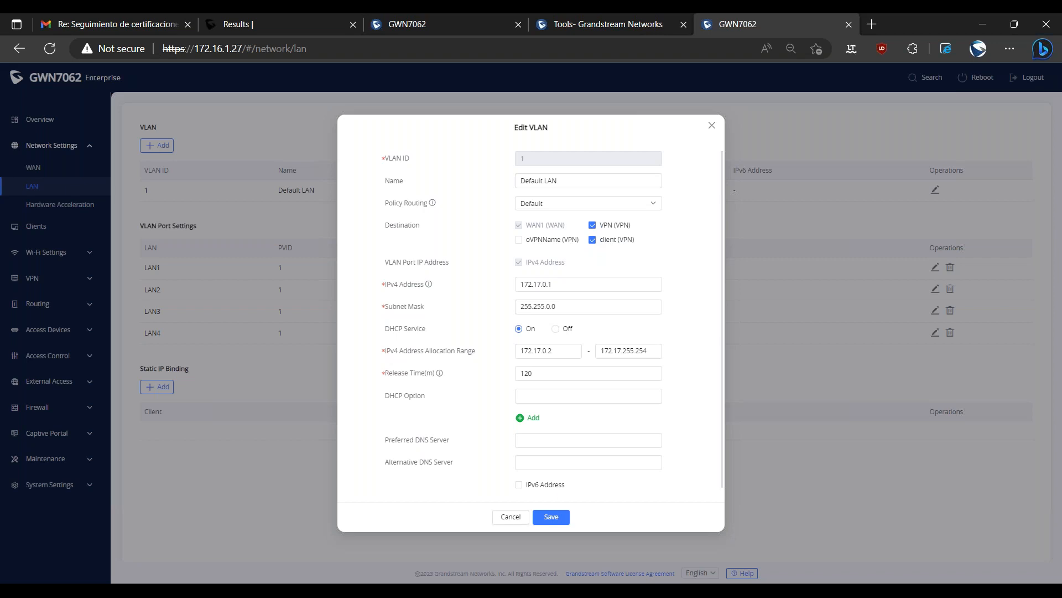
pyautogui.click(556, 517)
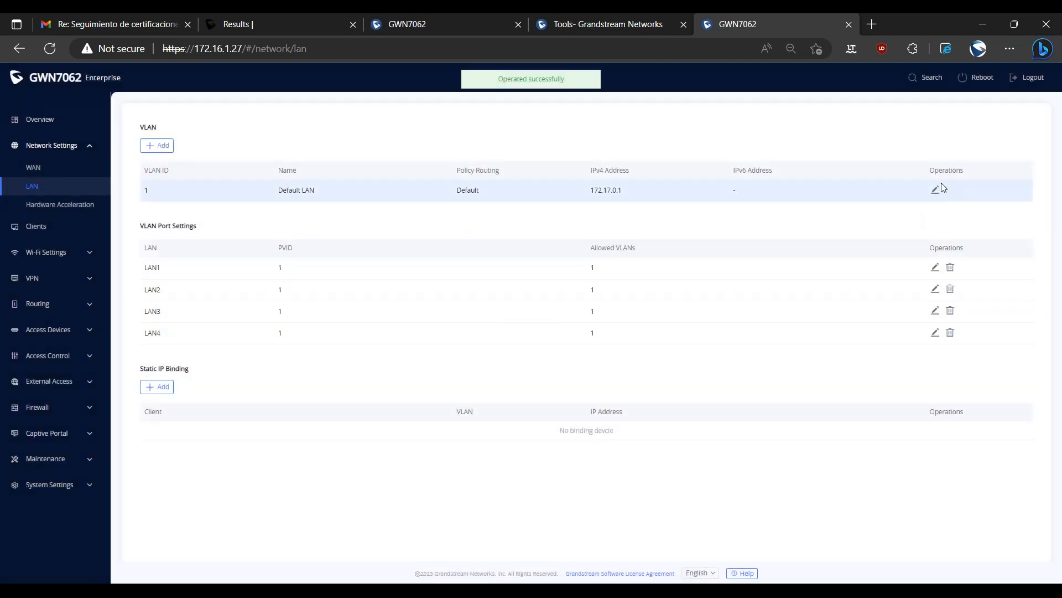
pyautogui.click(935, 189)
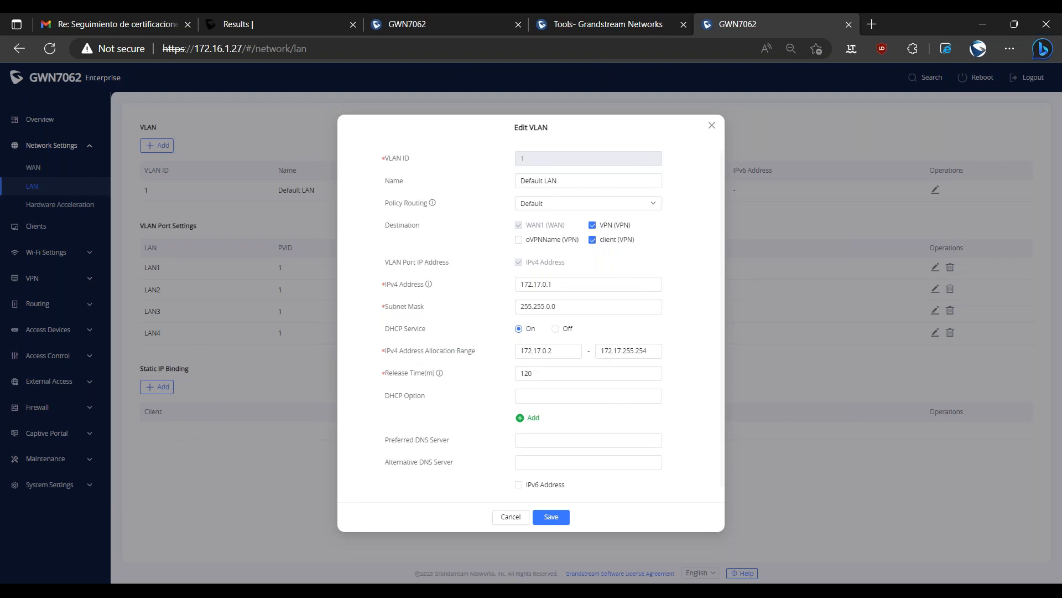
pyautogui.click(711, 126)
# Return to the second router's VPN client list and check the connection status.
pyautogui.click(52, 284)
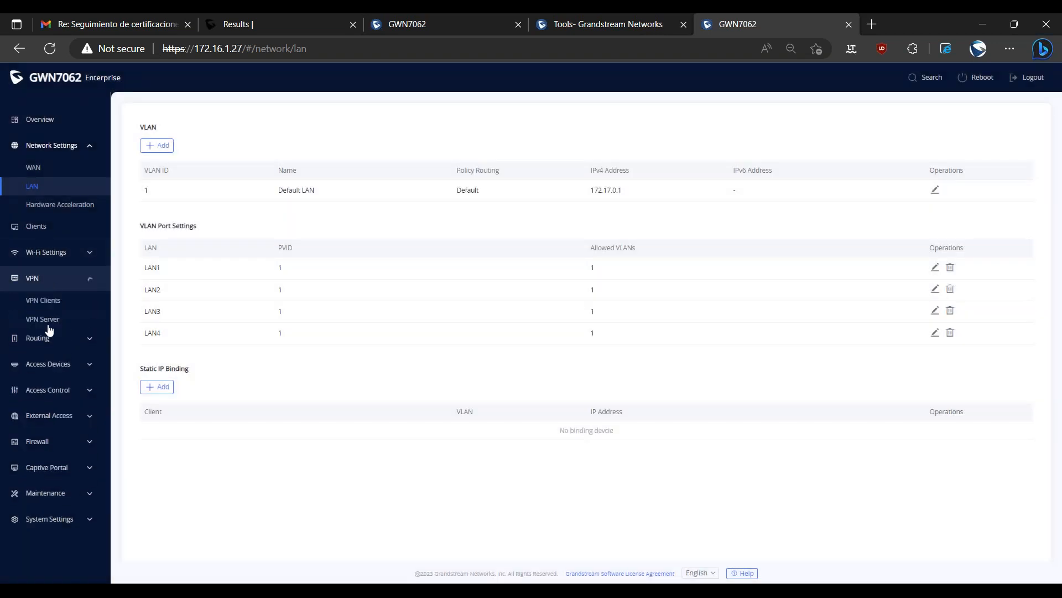
pyautogui.click(41, 319)
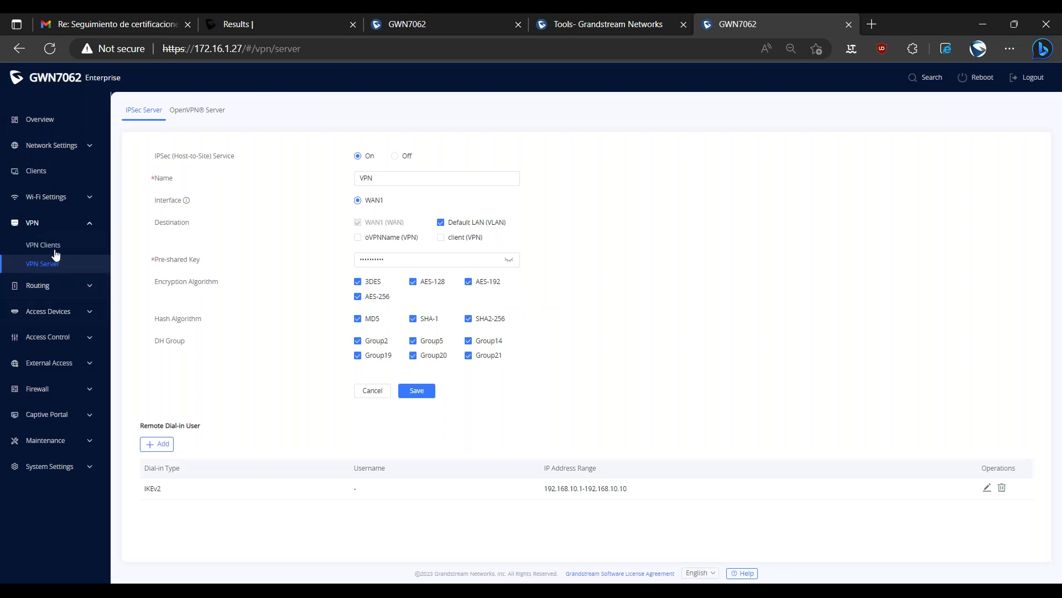
pyautogui.click(44, 245)
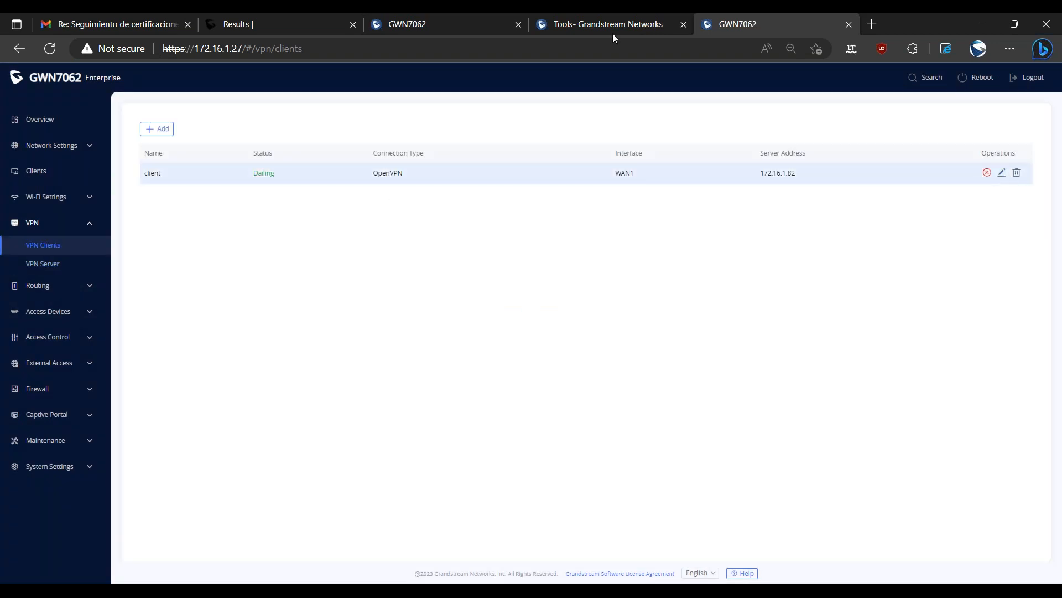
# Check the OpenVPN subnet of the site-to-site demo user on the first router and close the user editor without saving.
pyautogui.click(449, 21)
pyautogui.moveTo(582, 369); pyautogui.dragTo(650, 358)
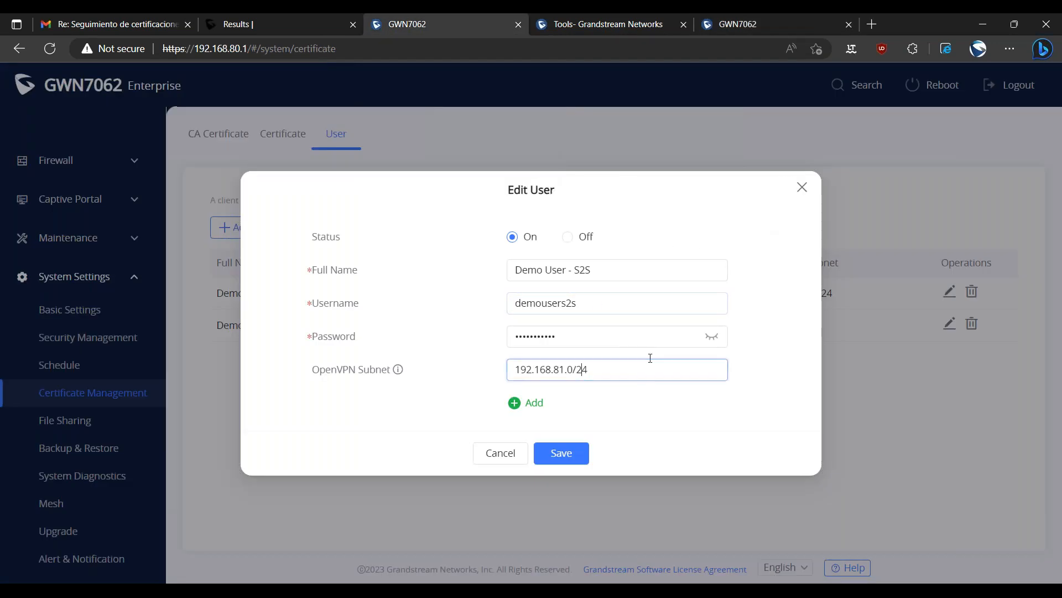
pyautogui.click(797, 194)
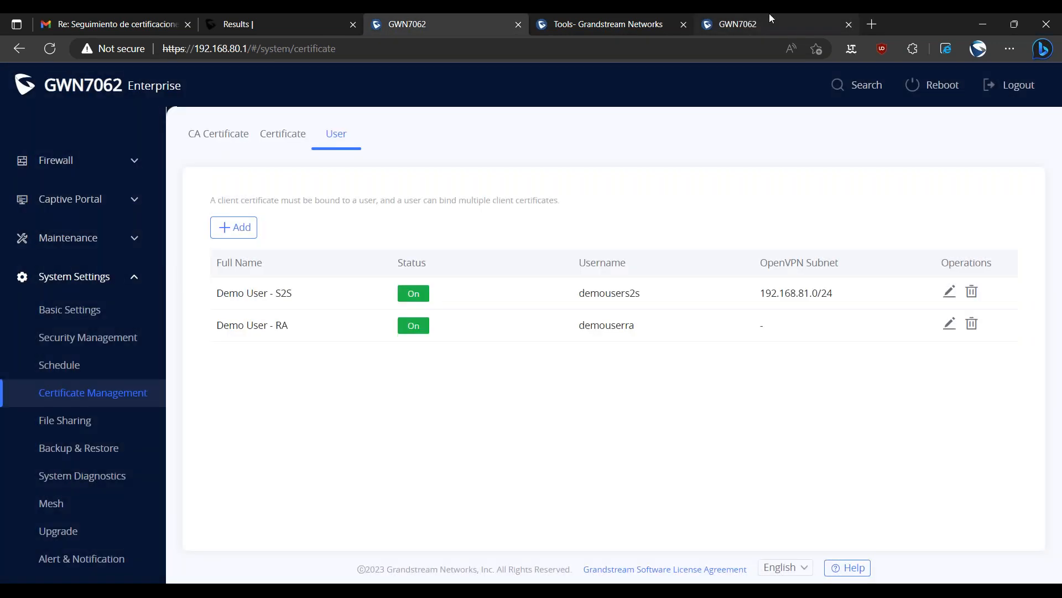
# Review the second router's VPN client settings and its connection status.
pyautogui.click(769, 23)
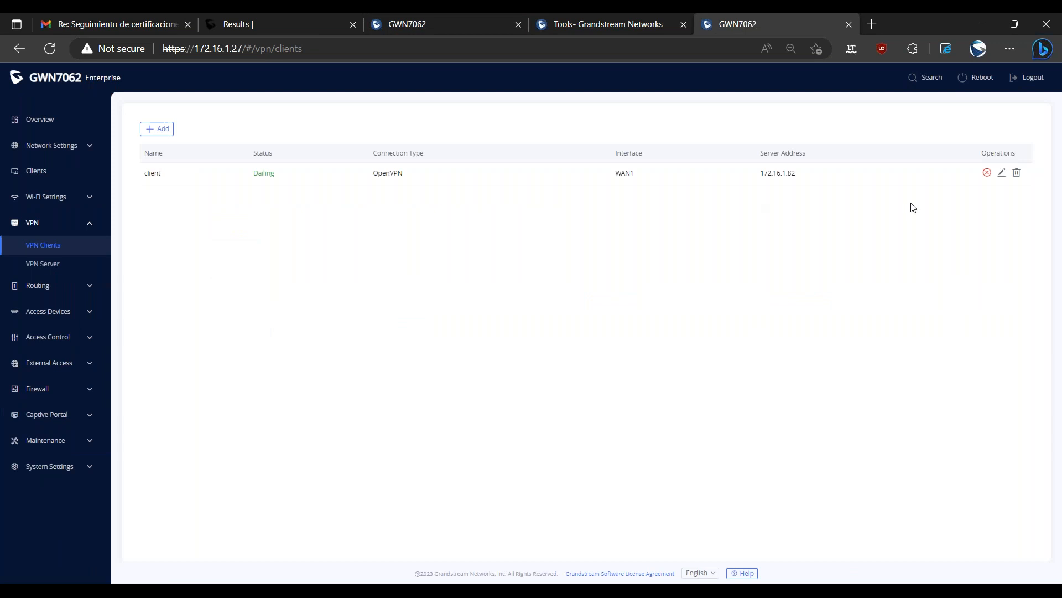
pyautogui.click(1002, 173)
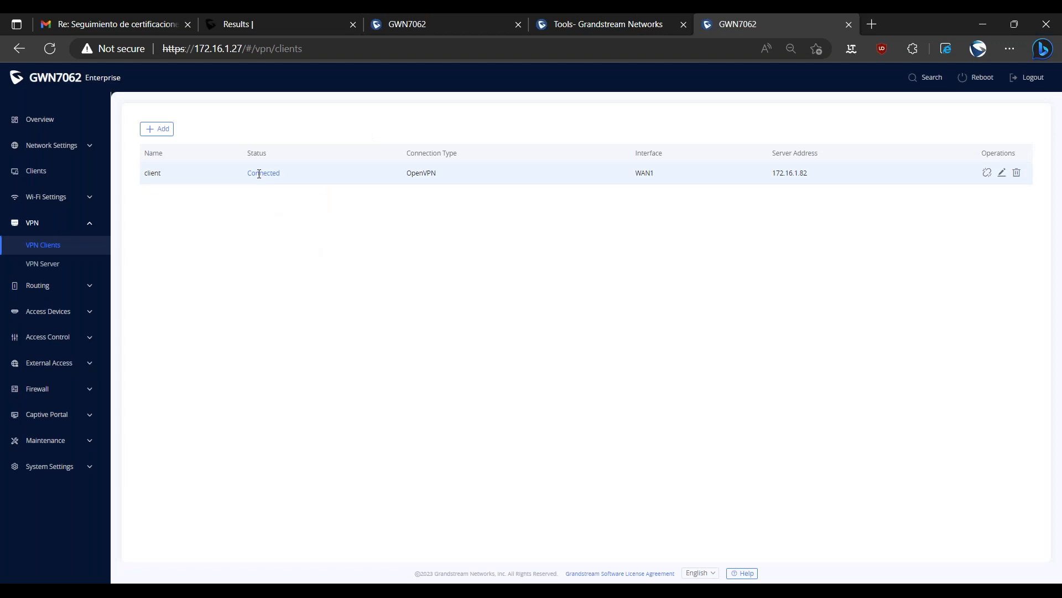
pyautogui.moveTo(257, 174); pyautogui.dragTo(304, 199)
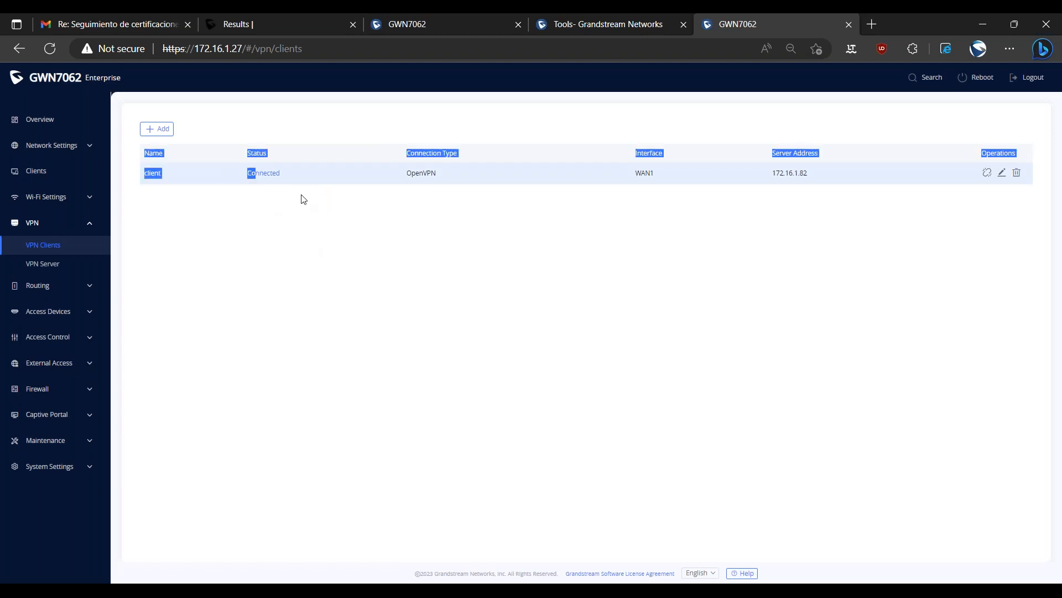
pyautogui.click(186, 207)
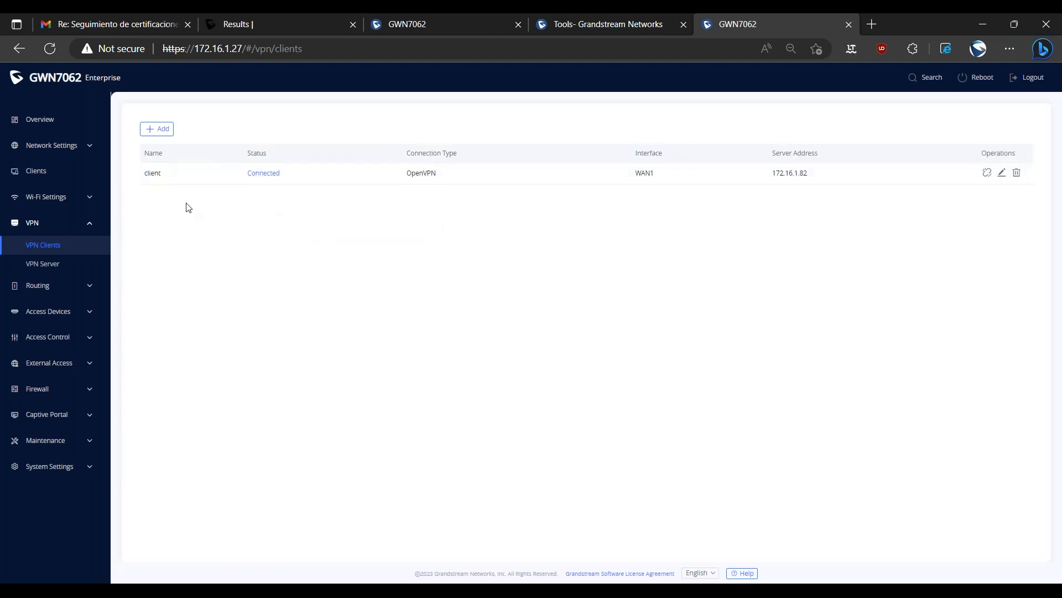
# Compare the second router's Default LAN IPv4 address with the OpenVPN subnet of the first router's site-to-site demo user.
pyautogui.click(76, 148)
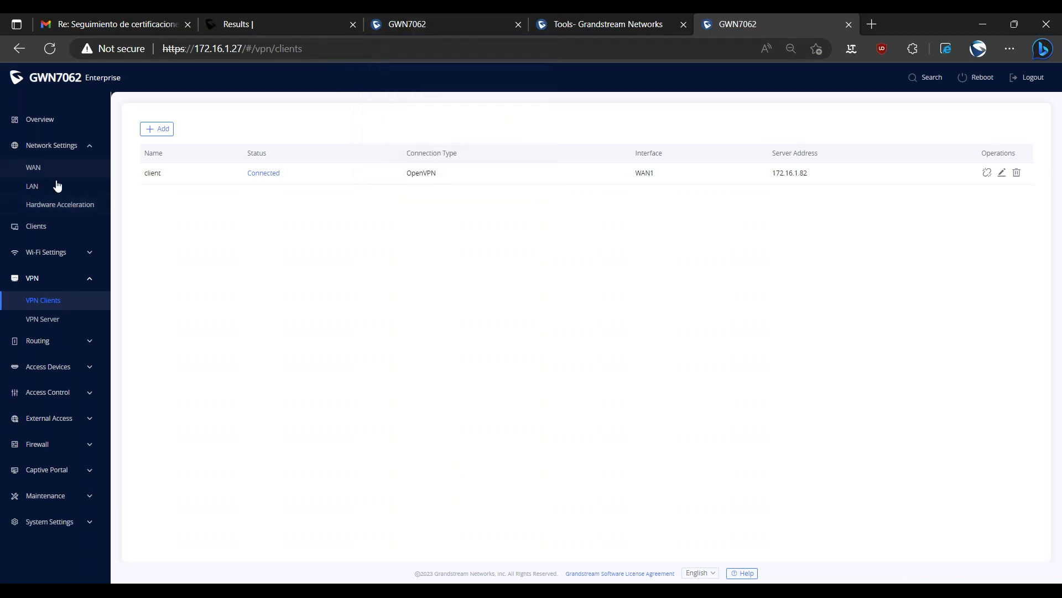
pyautogui.click(46, 202)
pyautogui.click(41, 185)
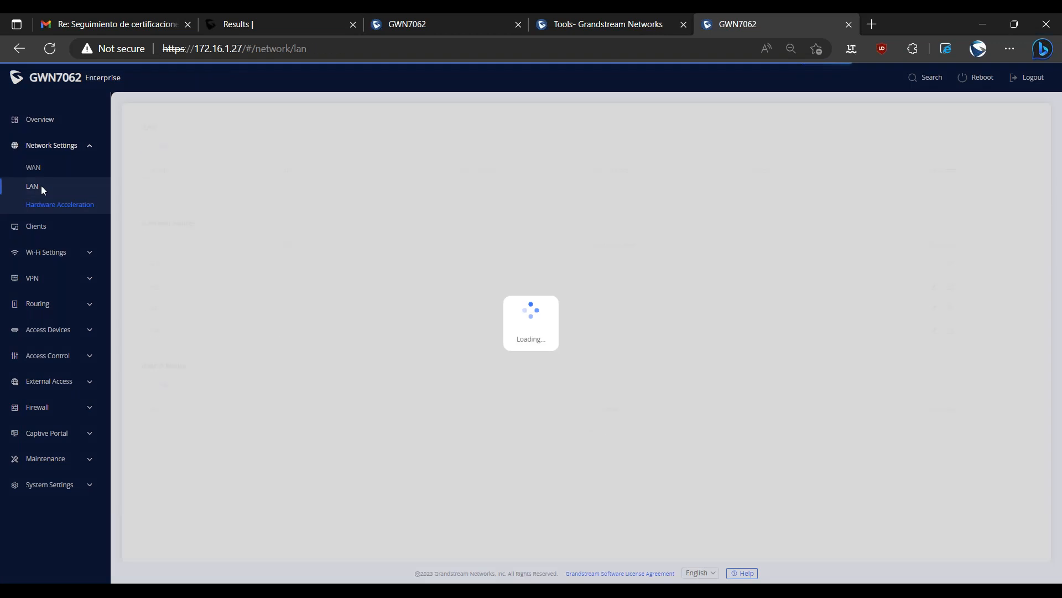
pyautogui.doubleClick(604, 191)
pyautogui.click(439, 26)
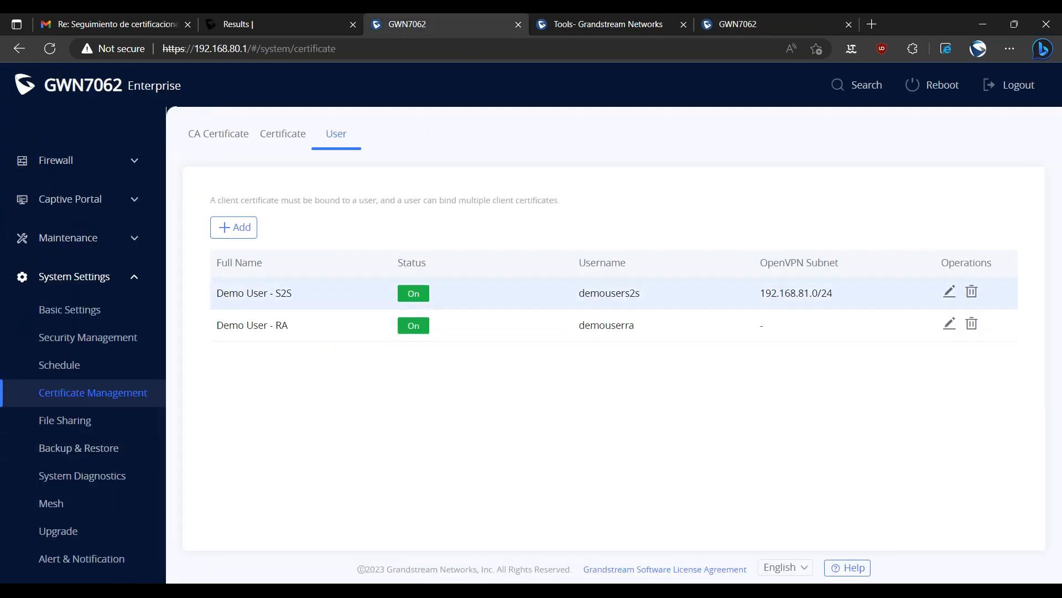
pyautogui.moveTo(800, 295); pyautogui.dragTo(812, 296)
pyautogui.click(809, 310)
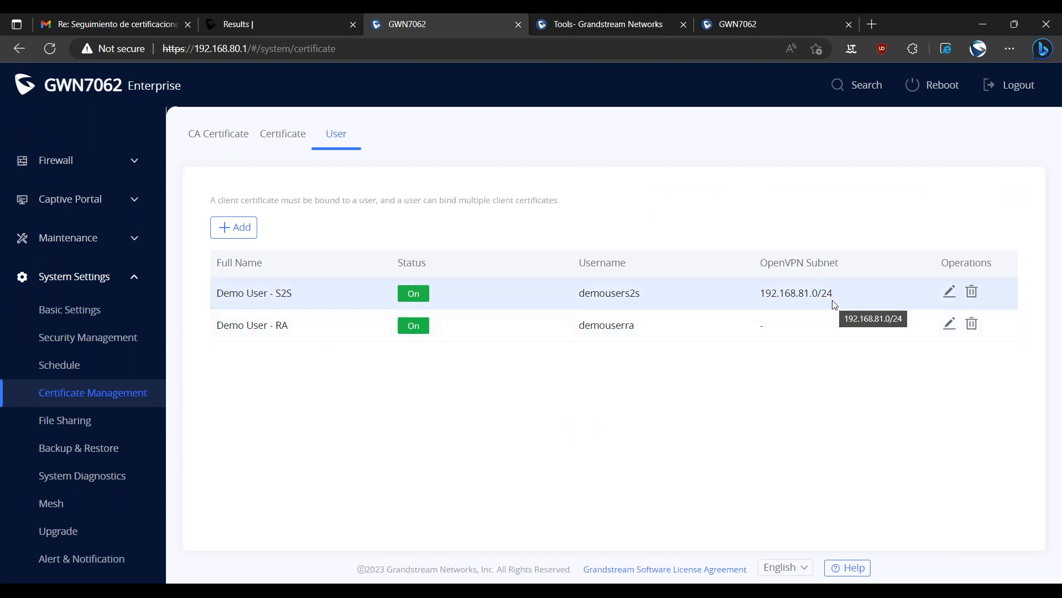
pyautogui.moveTo(766, 293); pyautogui.dragTo(815, 306)
pyautogui.click(742, 24)
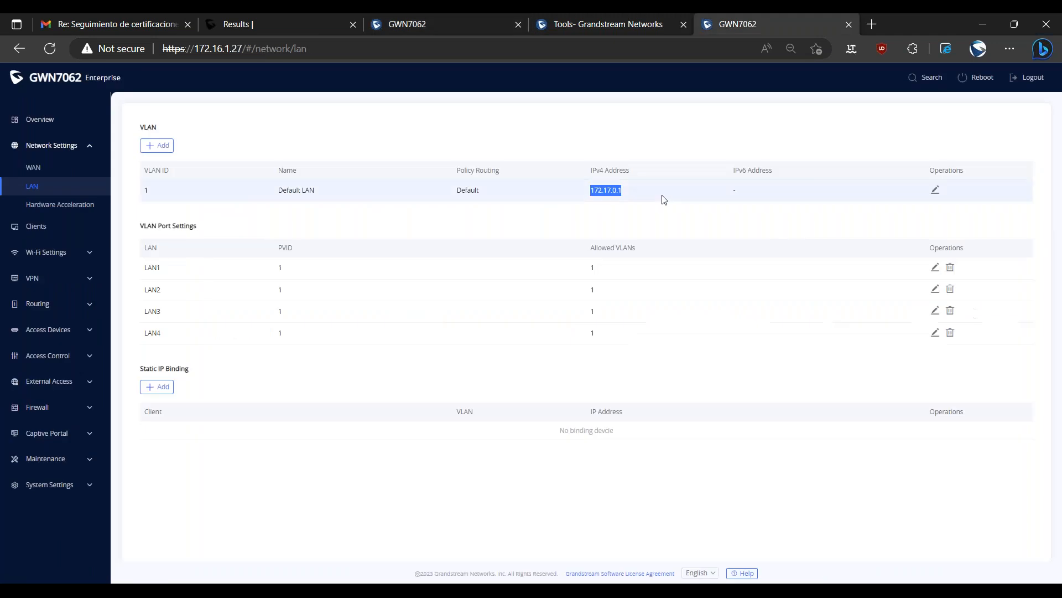
pyautogui.click(487, 24)
pyautogui.moveTo(758, 295); pyautogui.dragTo(840, 301)
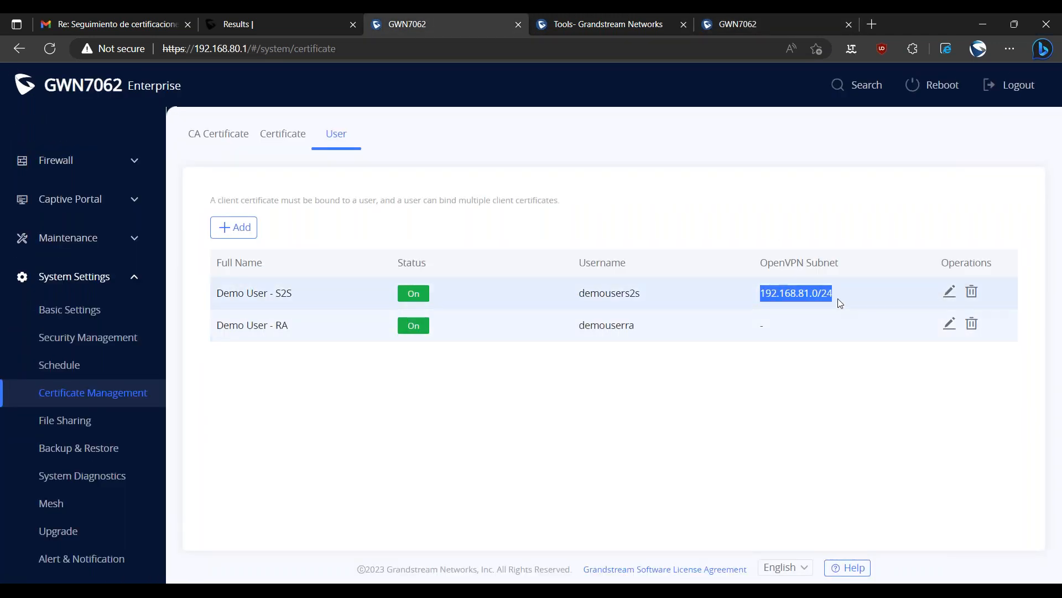
# Open the second router's Default LAN VLAN for editing.
pyautogui.click(767, 16)
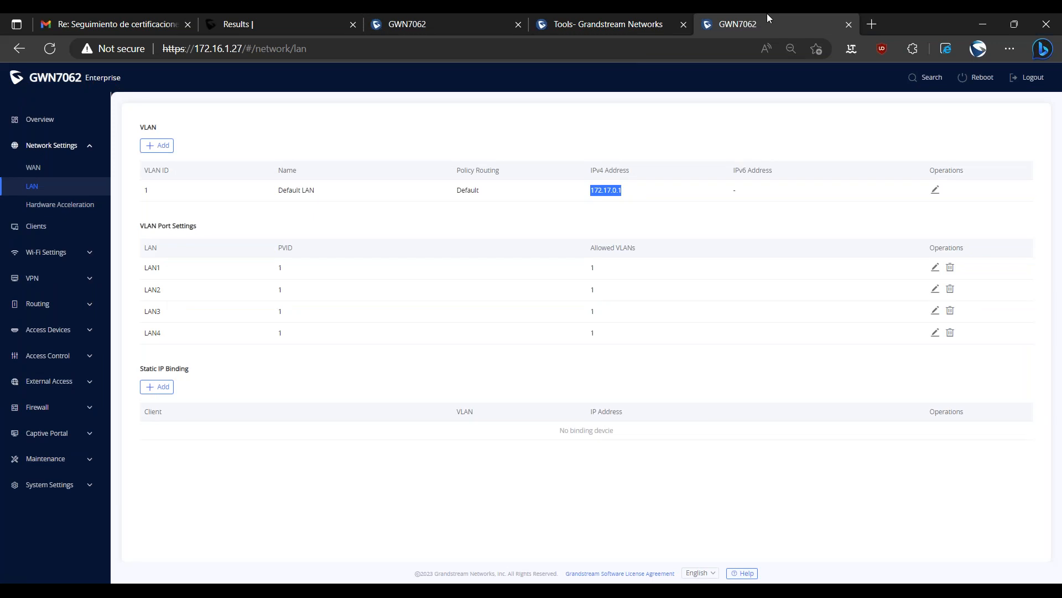
pyautogui.click(935, 190)
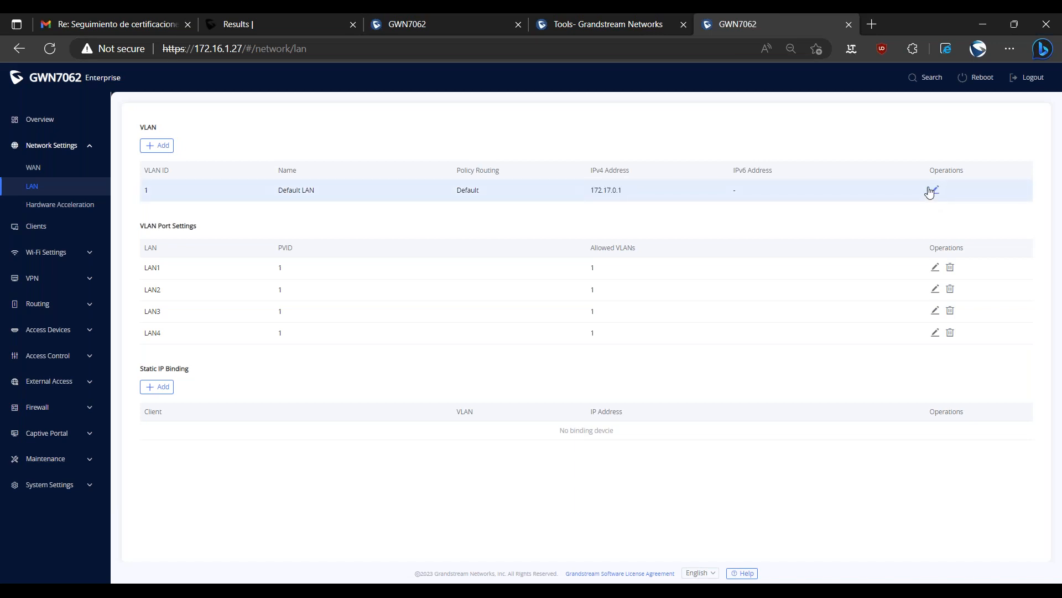